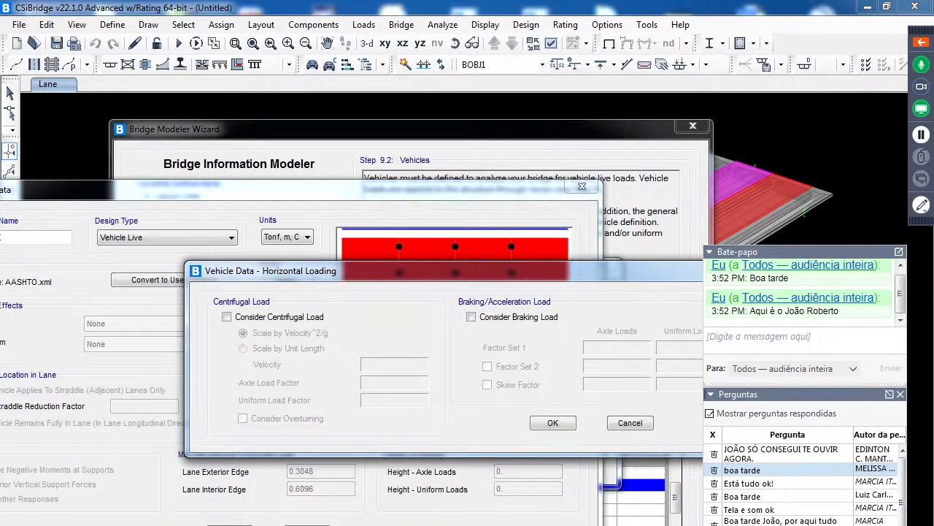
Cancel the vehicle's horizontal loading settings and close the vehicle definitions without changes
click(619, 426)
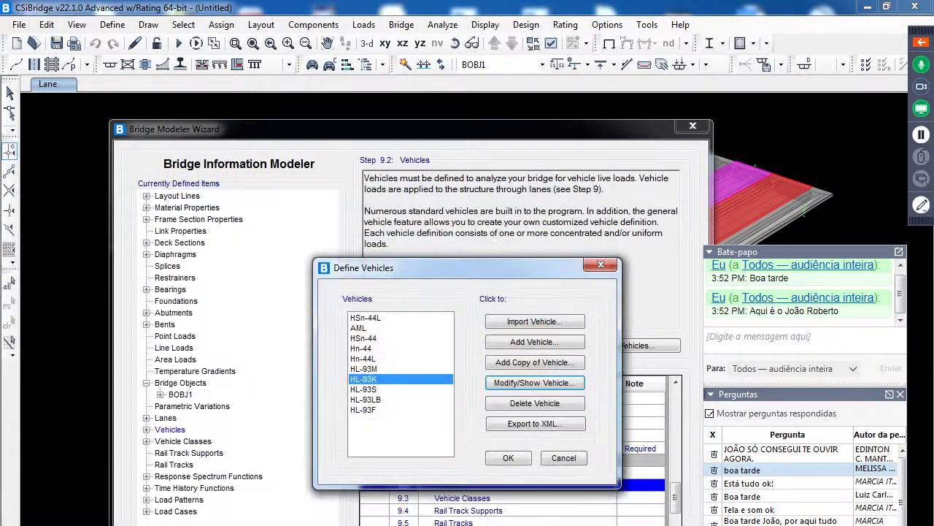
click(577, 457)
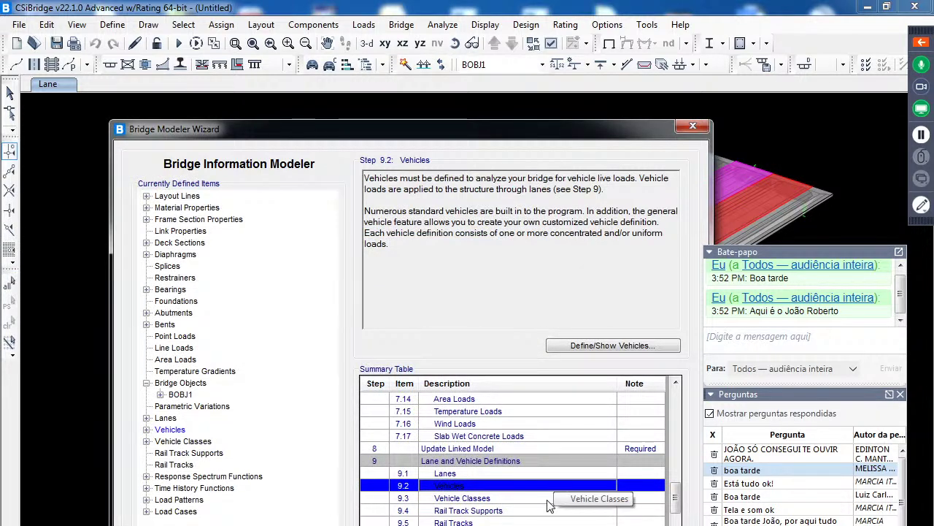
Open the data of layout line BLL1 and examine its horizontal layout segments
click(189, 197)
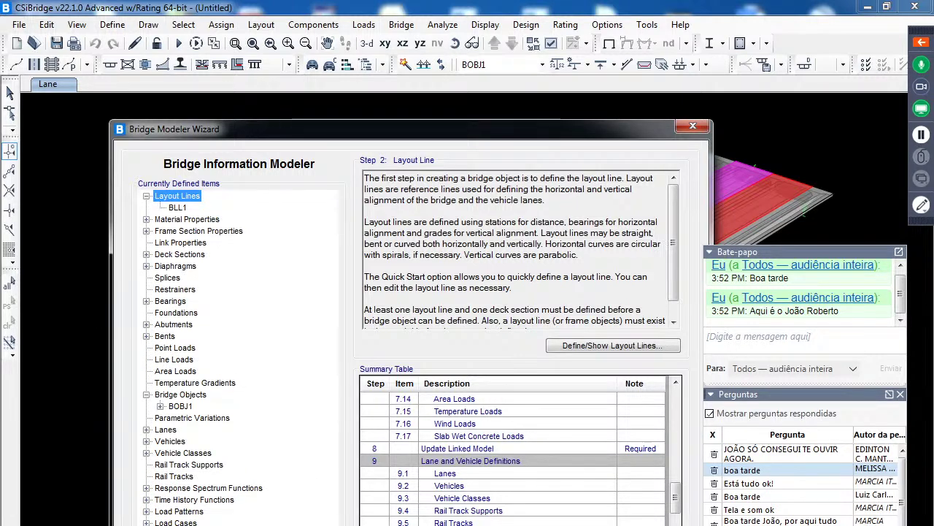
click(584, 346)
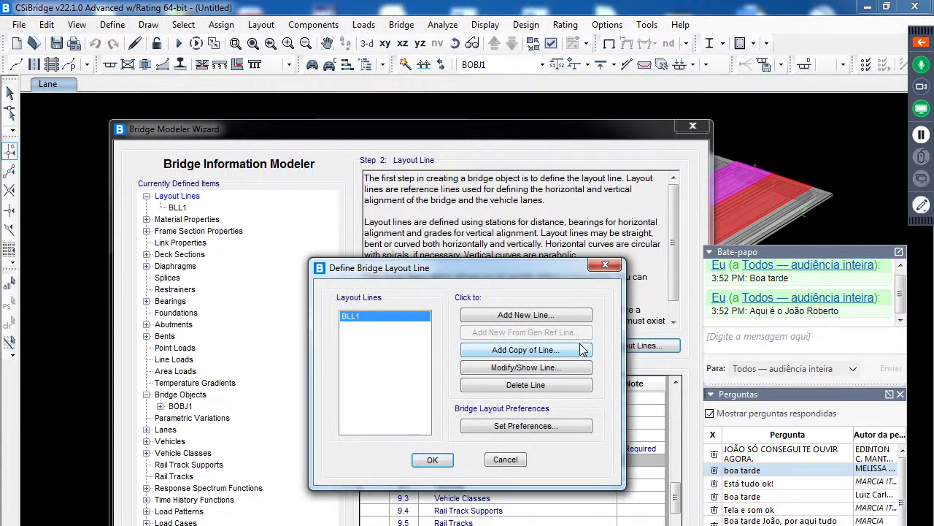
click(549, 367)
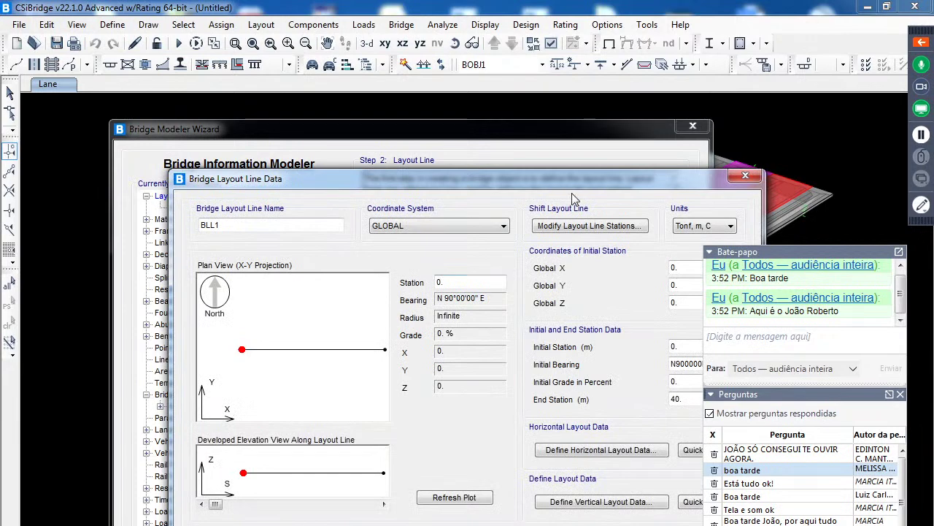
drag(570, 184, 455, 178)
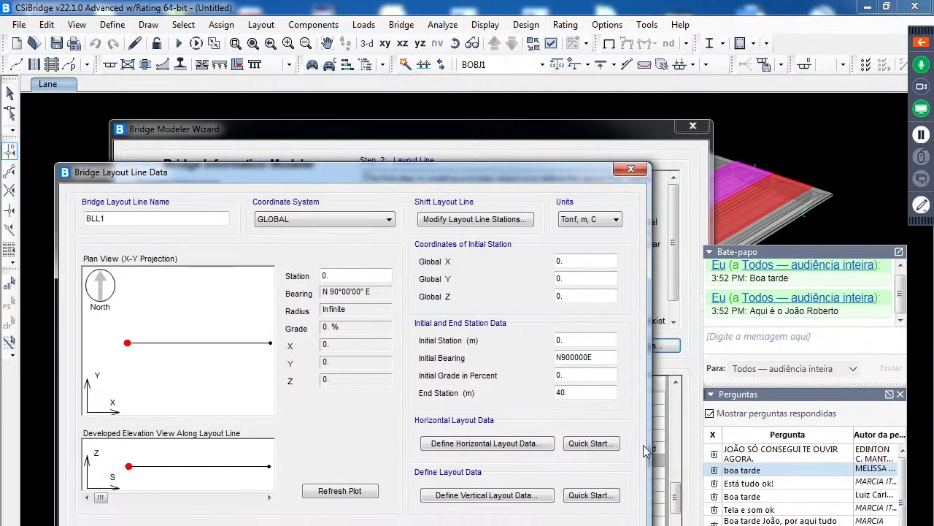
click(502, 445)
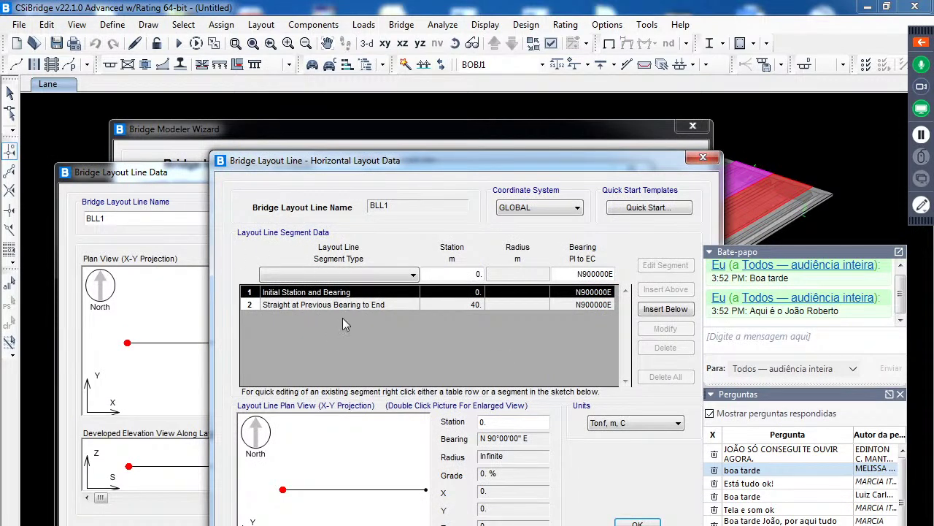
click(637, 523)
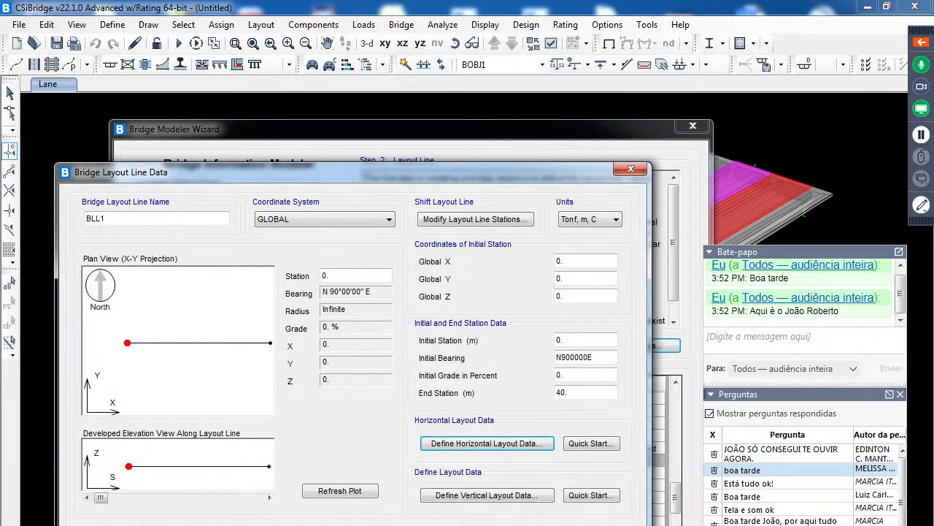
Apply the Straight - Curve Right - Straight - Curve Right - Straight horizontal quick start to layout line BLL1 and close the wizard
click(593, 443)
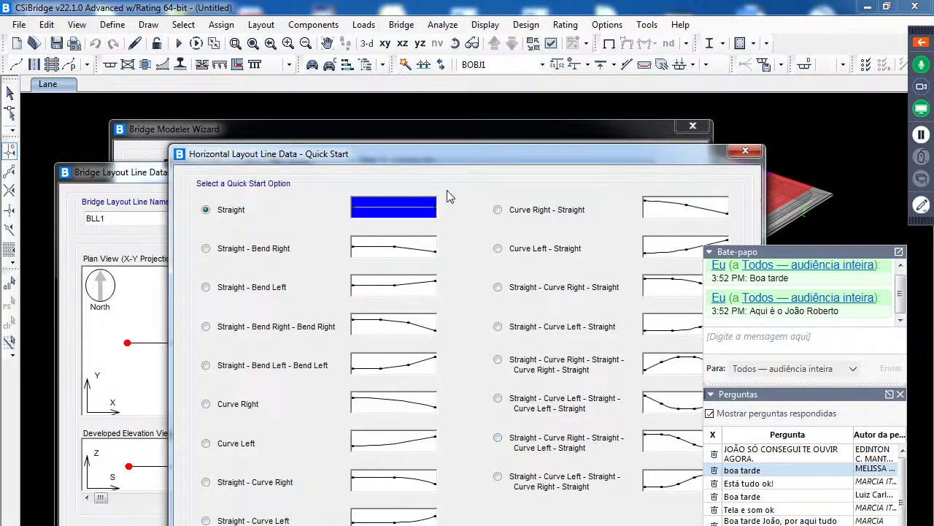
click(654, 368)
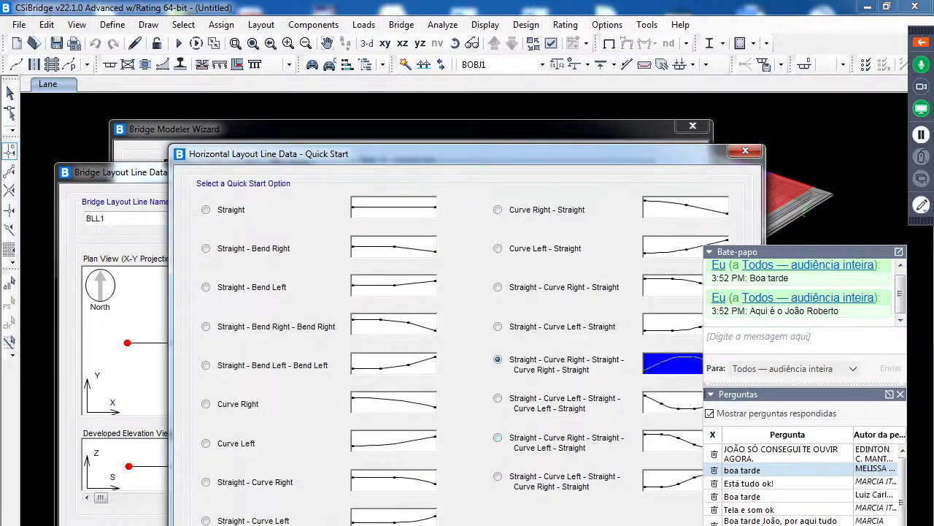
key(Return)
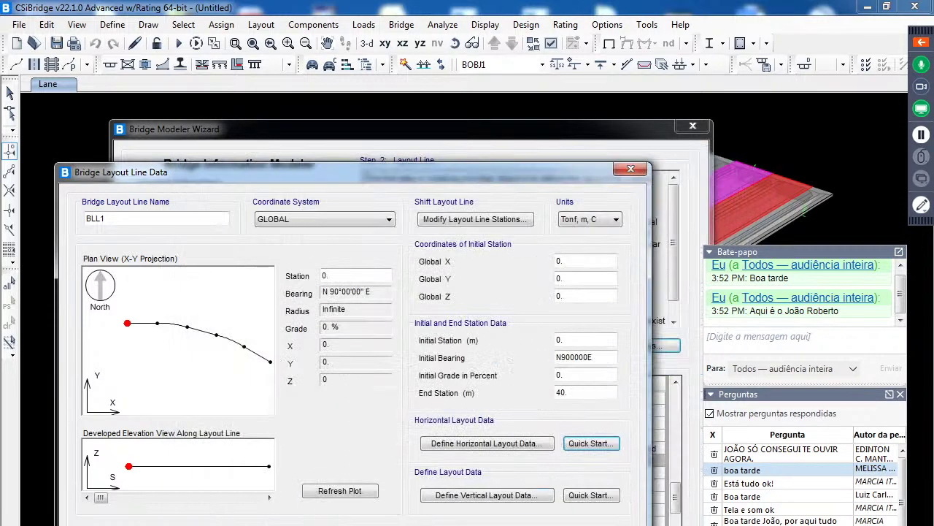
key(Return)
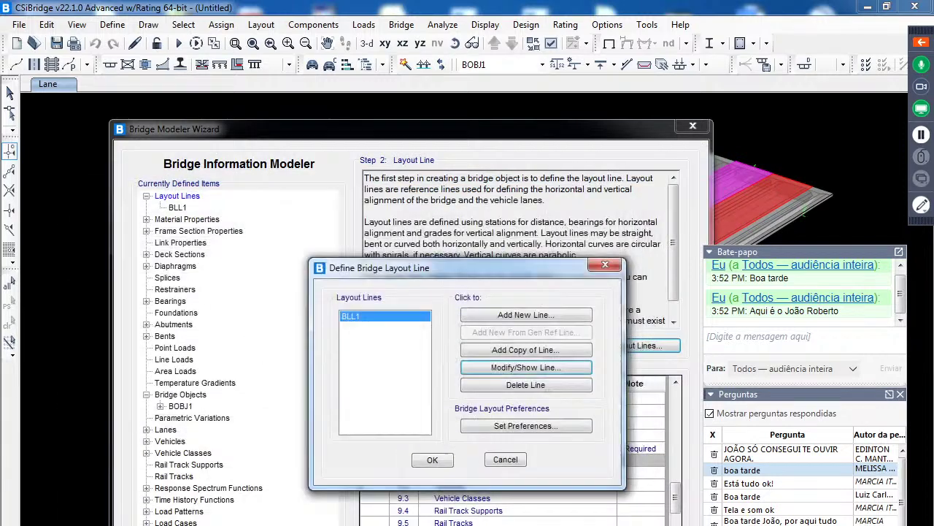
click(421, 459)
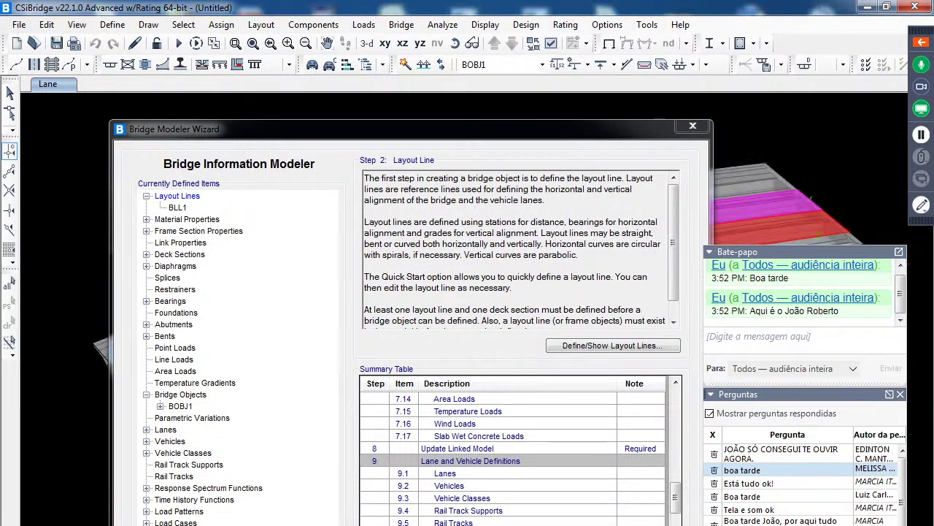
key(Escape)
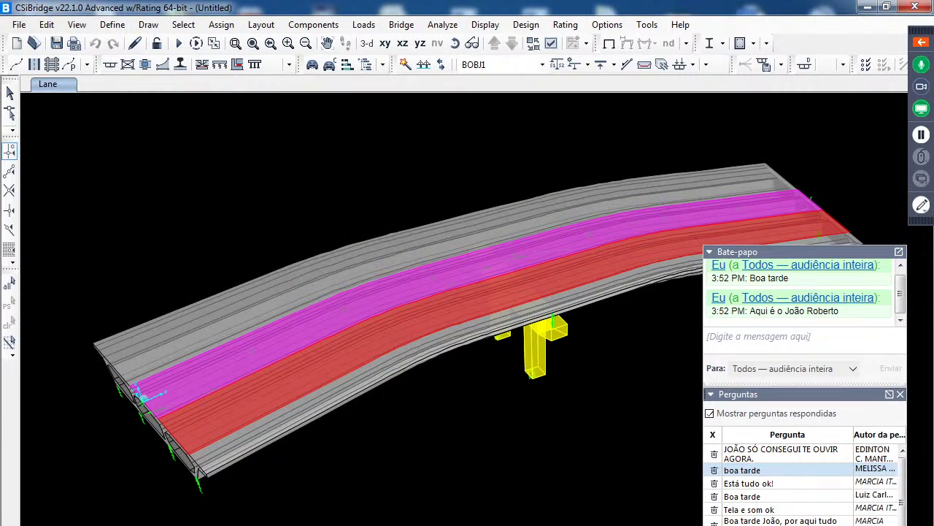
Inspect the curved bridge by orbiting the model, viewing it in the XY plane and restoring the 3-D view
click(455, 43)
drag(585, 421, 557, 367)
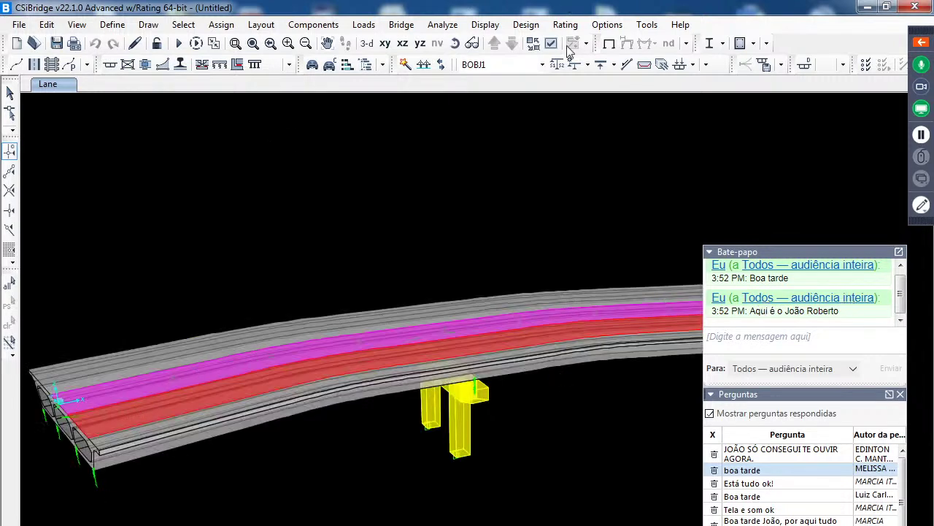
click(385, 44)
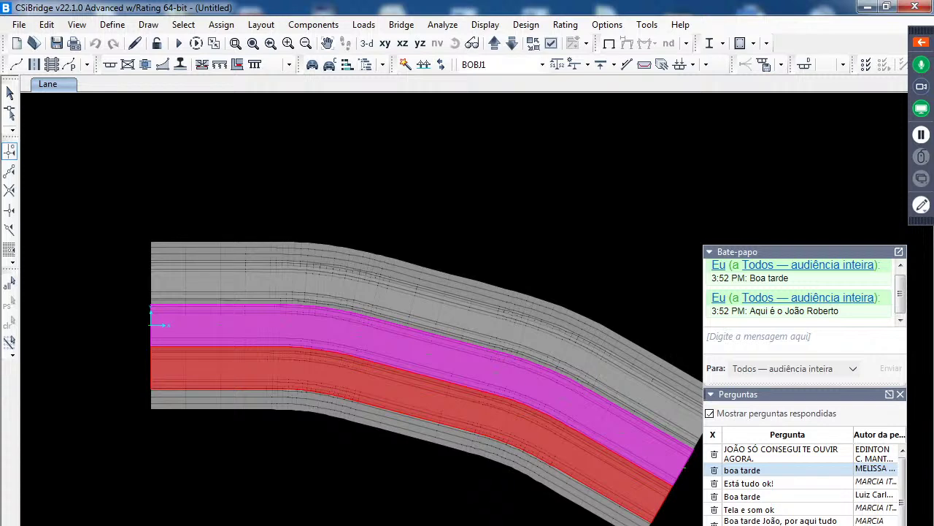
click(367, 45)
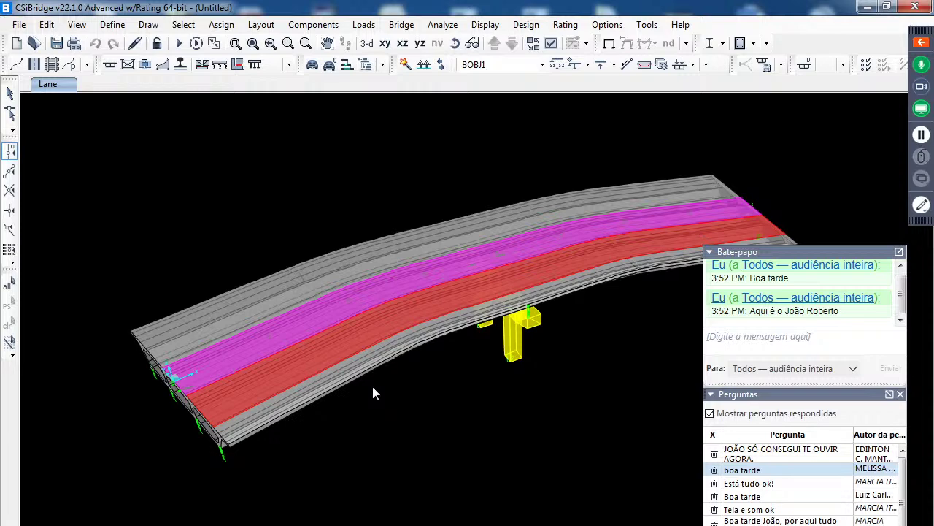
Open the Bridge Wizard and bring up the definition data of bridge object BOBJ1
click(400, 26)
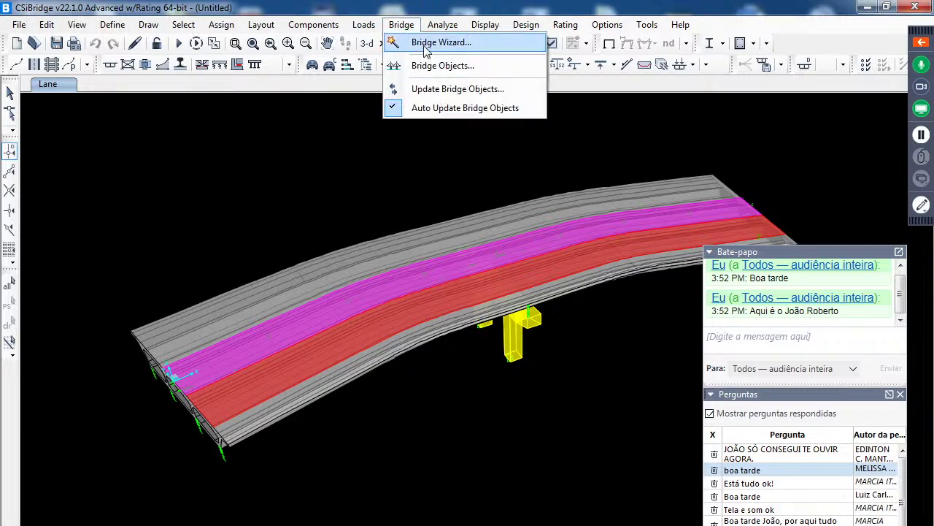
click(427, 42)
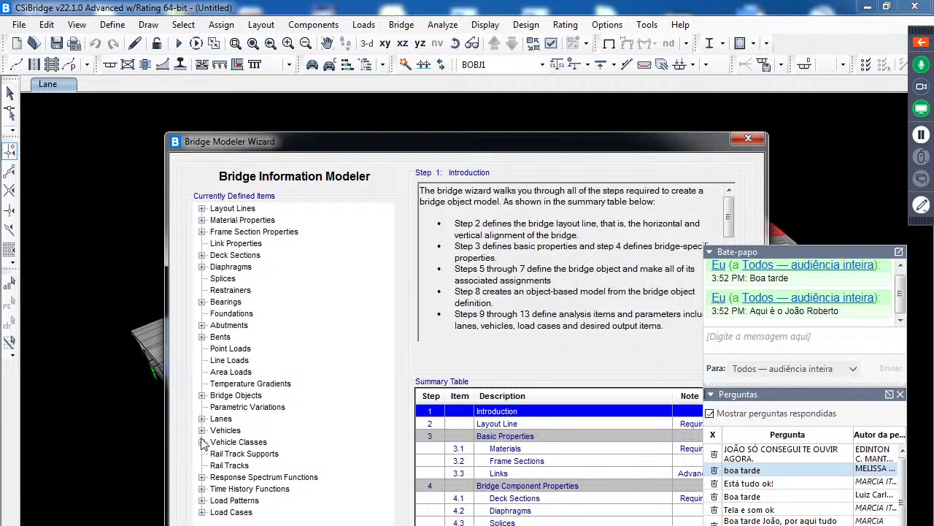
double_click(212, 398)
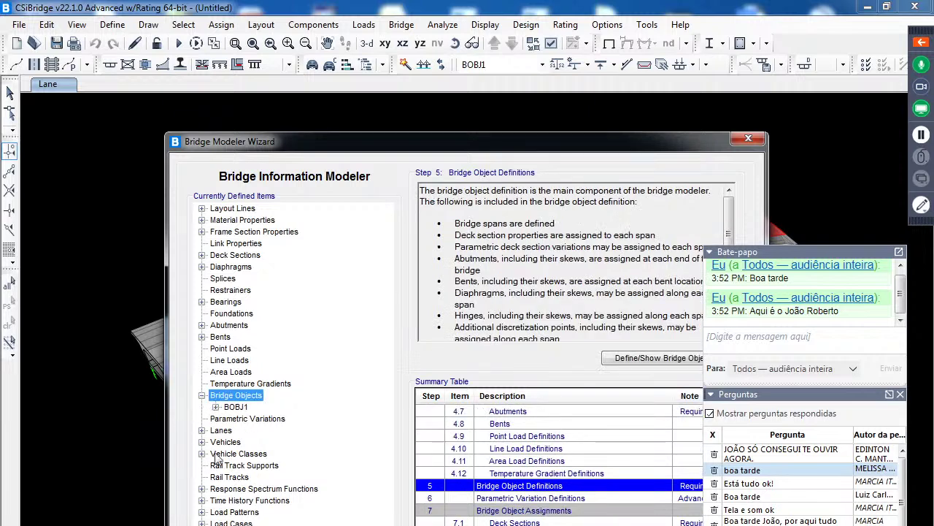
double_click(228, 409)
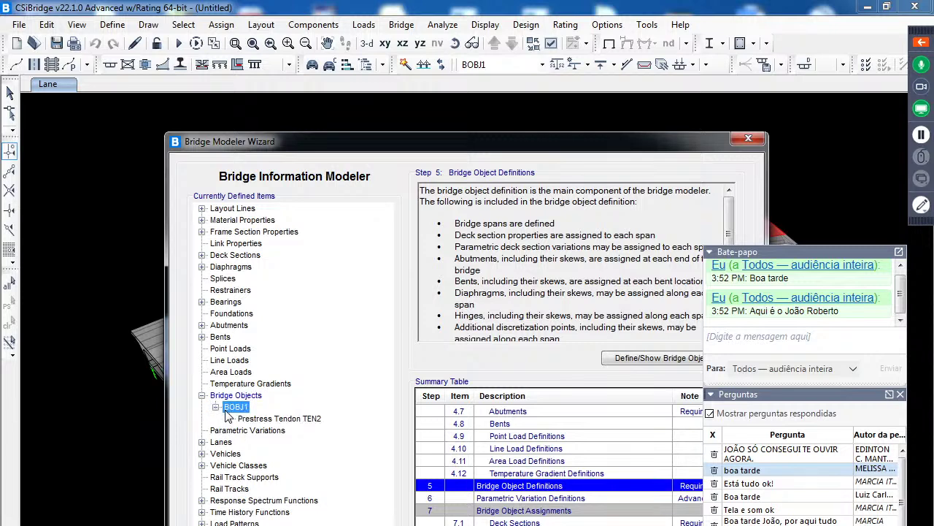
click(286, 420)
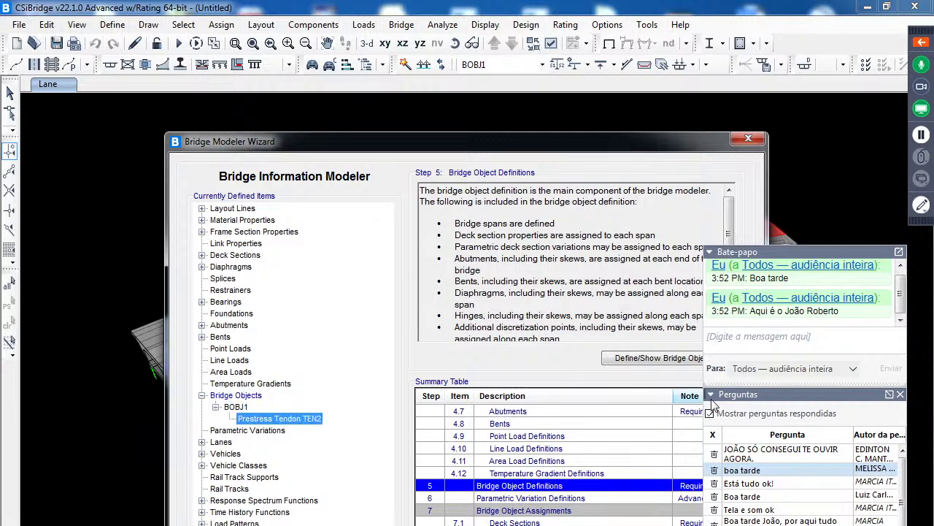
click(658, 357)
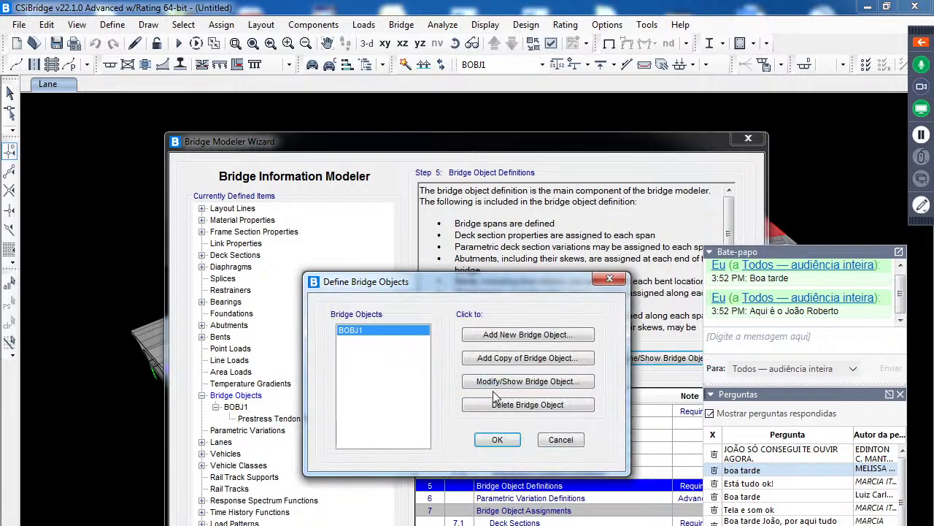
click(511, 383)
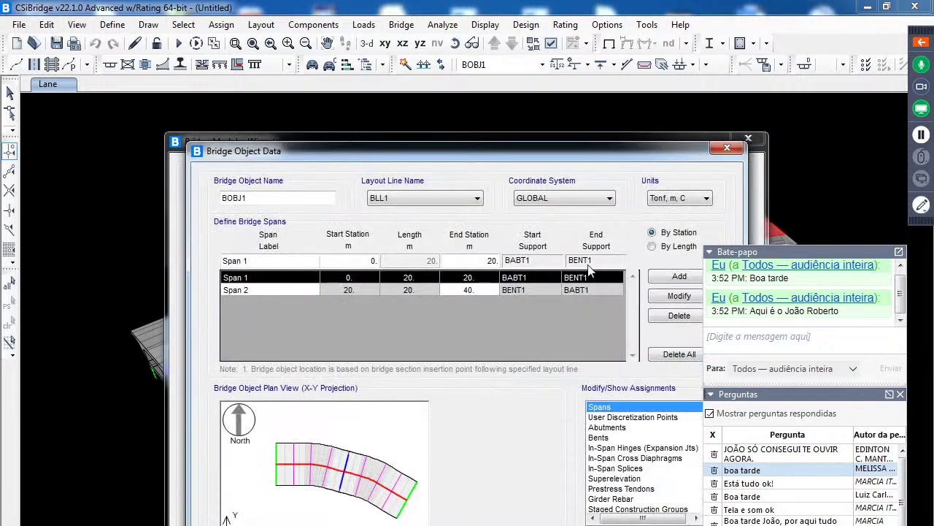
drag(595, 165, 519, 138)
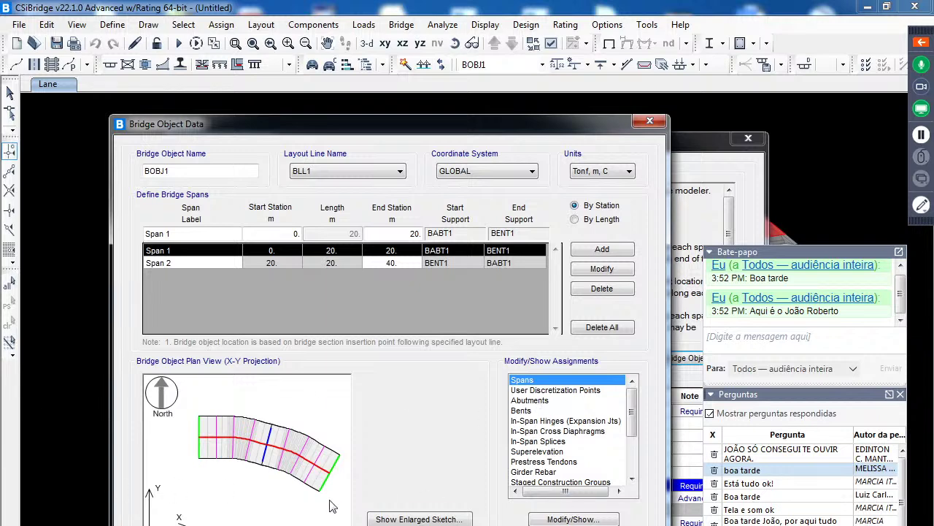
Open the prestress tendon assignments of BOBJ1 and examine the layout of its tendon in elevation, plan and section
click(561, 465)
double_click(561, 466)
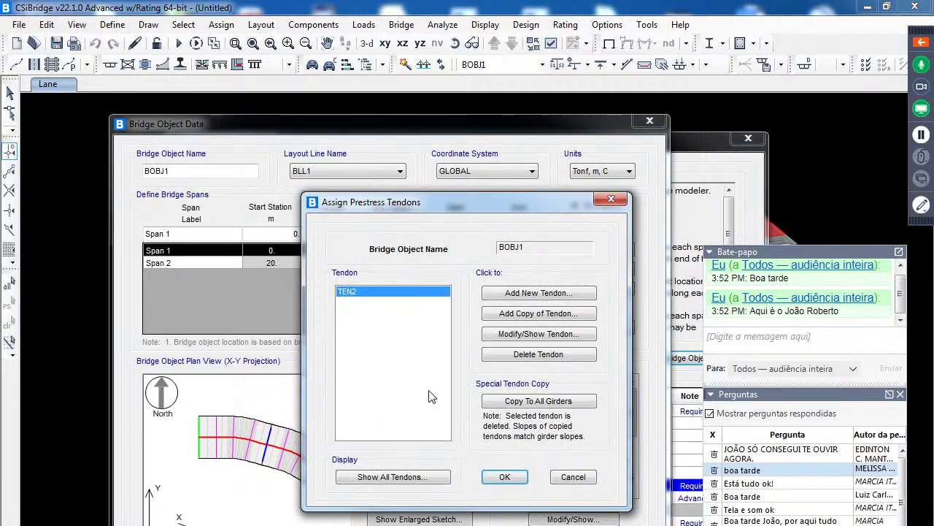
click(425, 476)
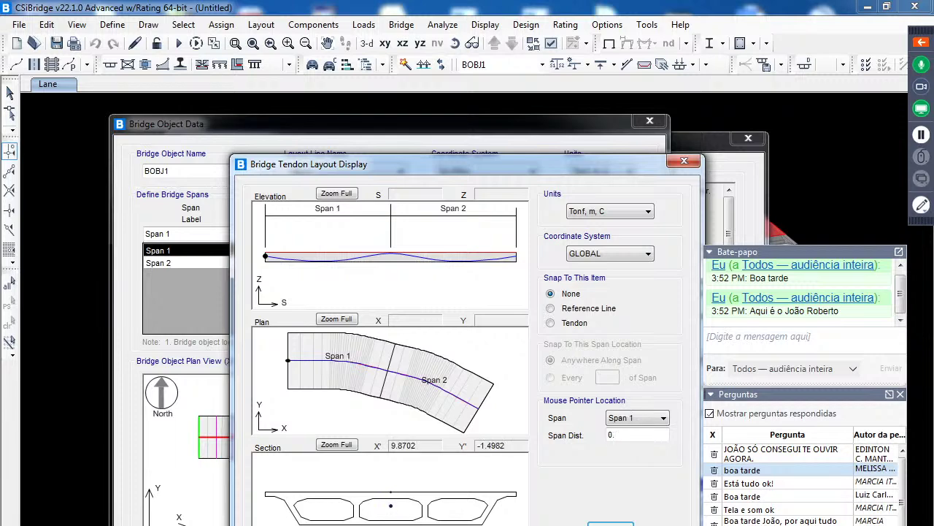
key(Escape)
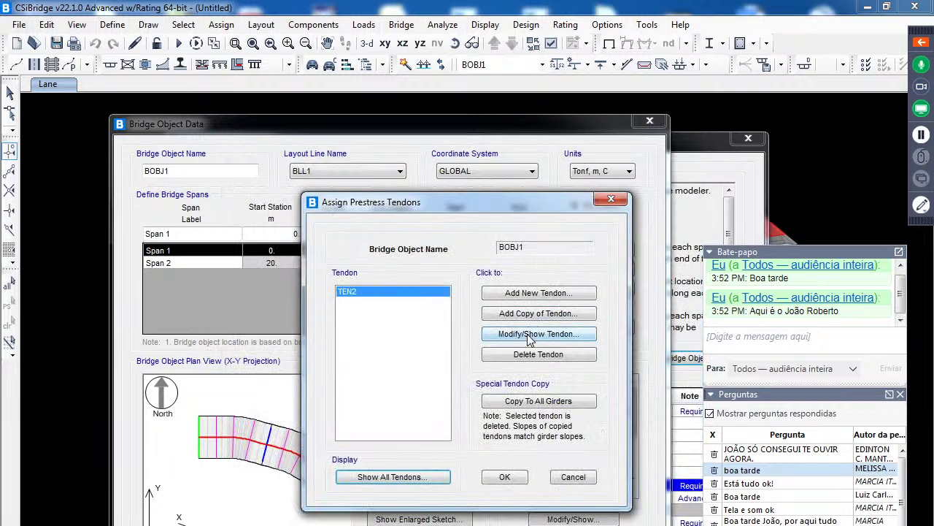
Copy tendon TEN2 to all girders and review the layout of all resulting tendons
click(537, 403)
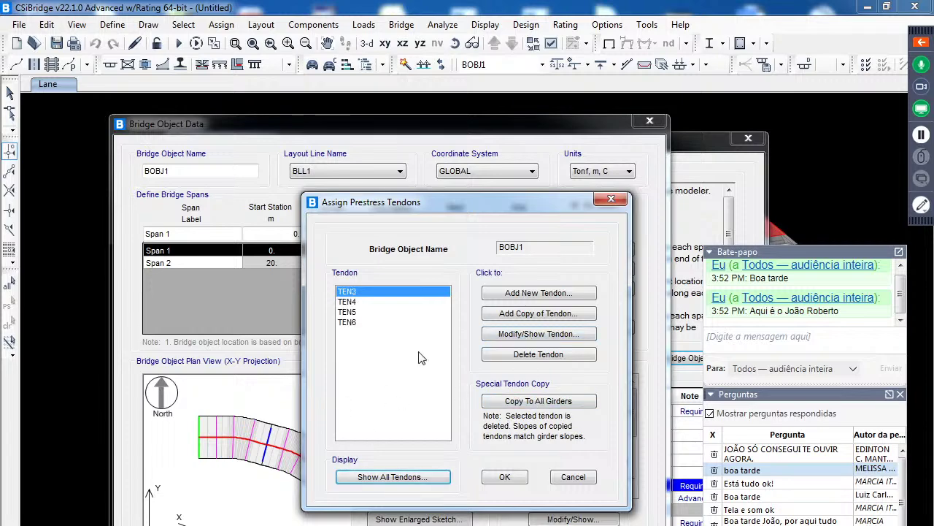
click(411, 477)
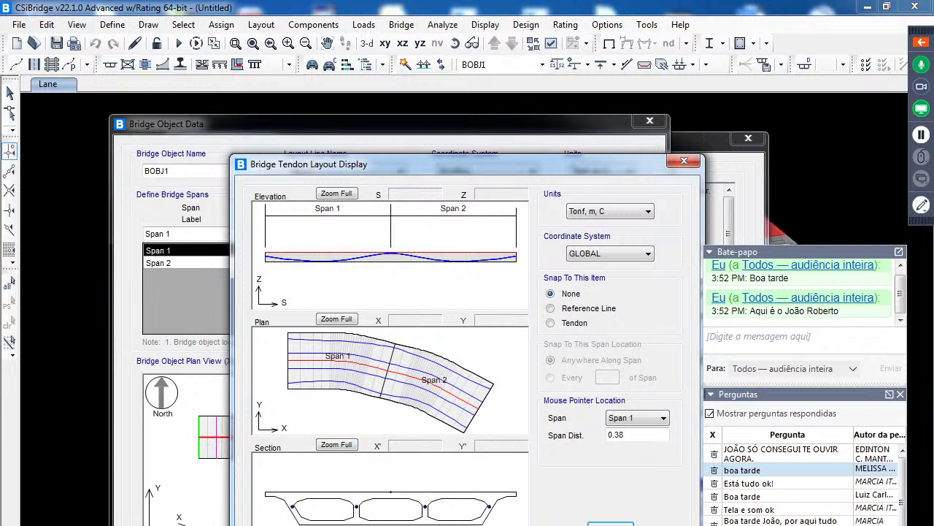
click(611, 523)
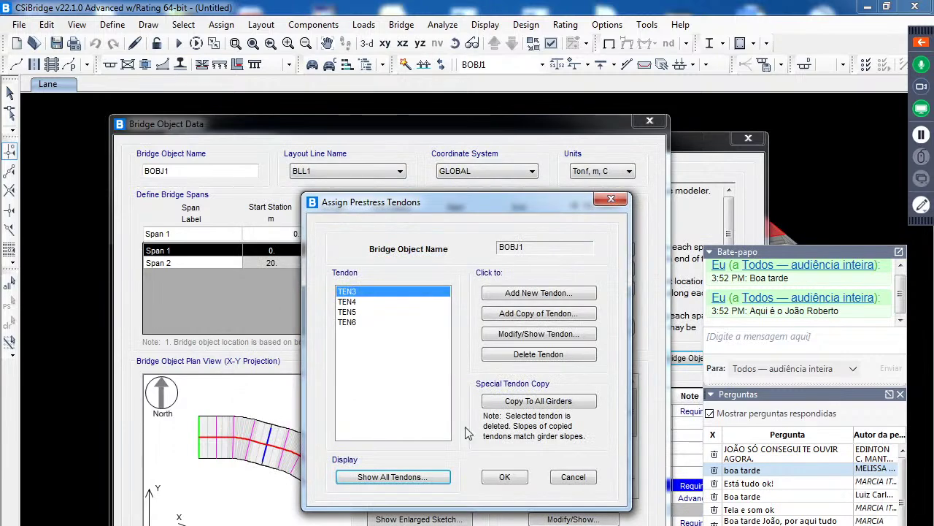
Open the data of tendon TEN3 and check its design parameters without changing them
click(564, 334)
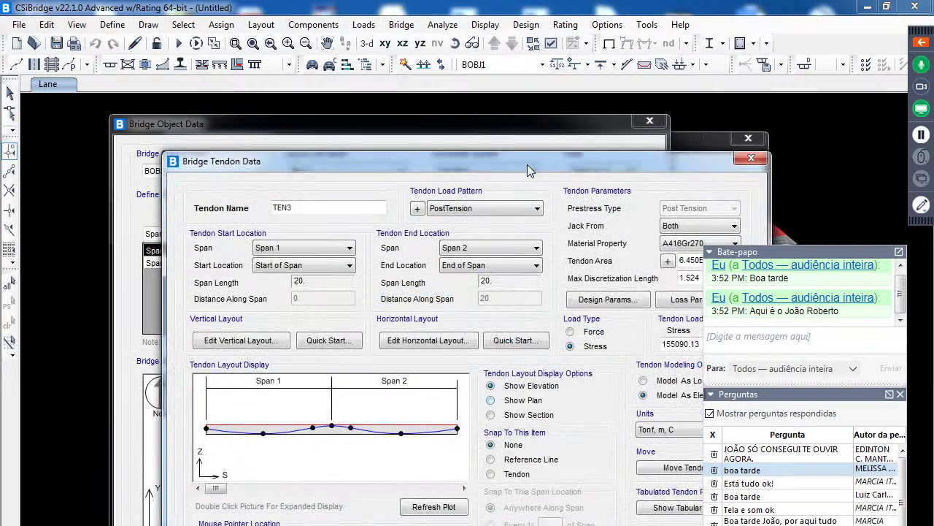
drag(527, 165, 457, 136)
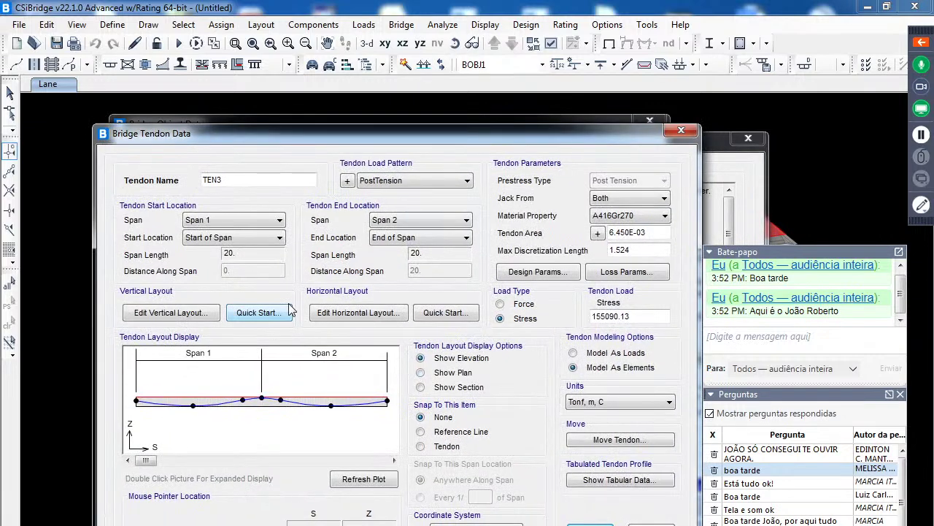
click(539, 276)
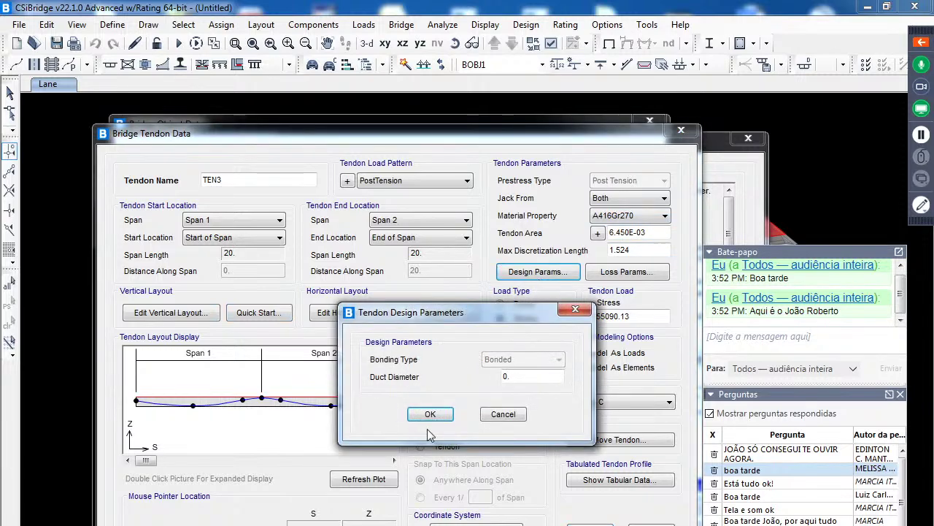
click(517, 418)
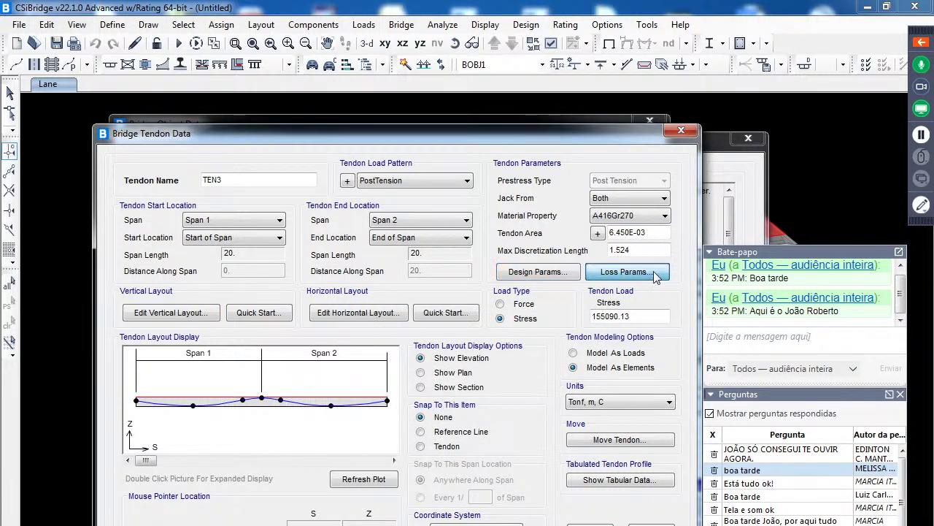
Check the prestress loss parameters of tendon TEN3 and view its prestress losses plot without changing anything
click(601, 271)
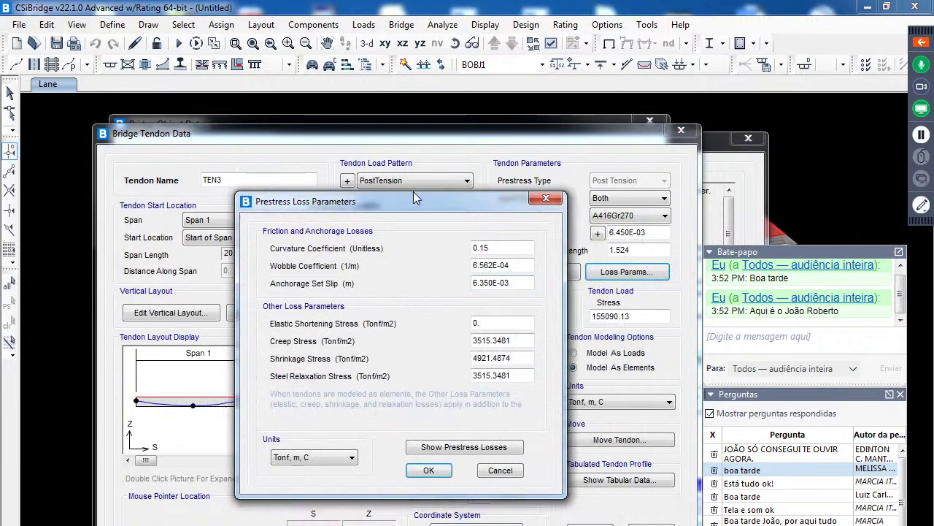
drag(480, 221, 394, 180)
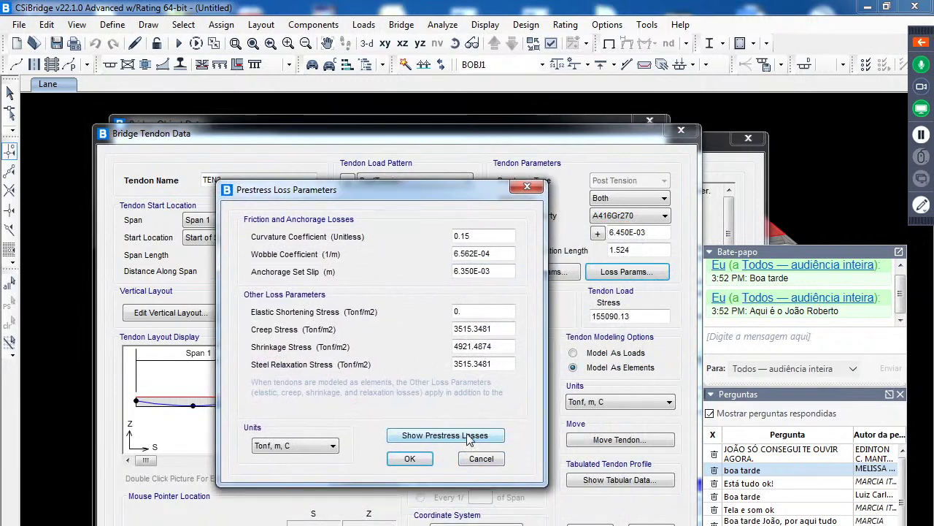
click(469, 436)
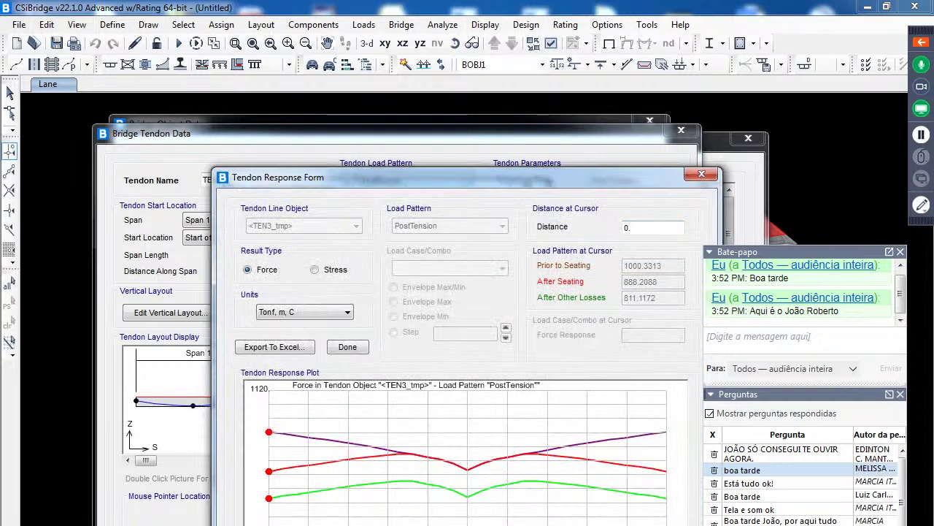
click(709, 178)
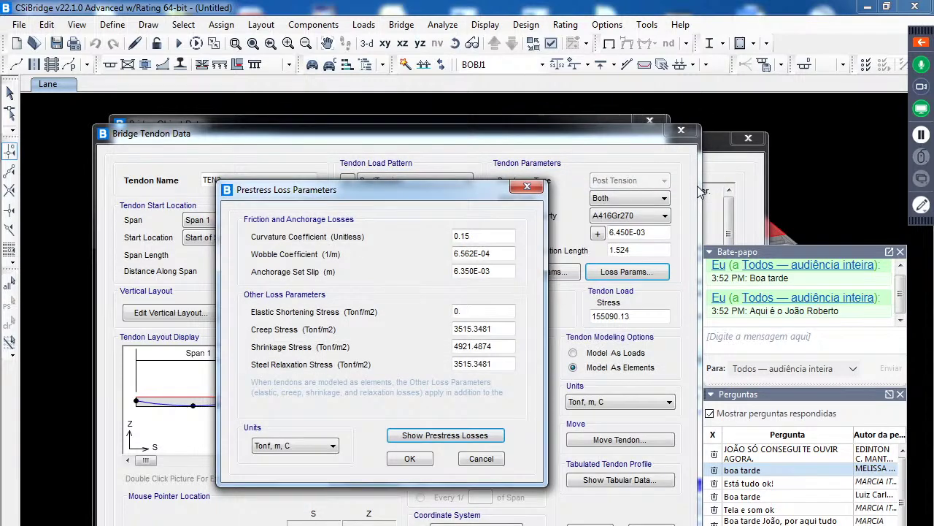
click(481, 460)
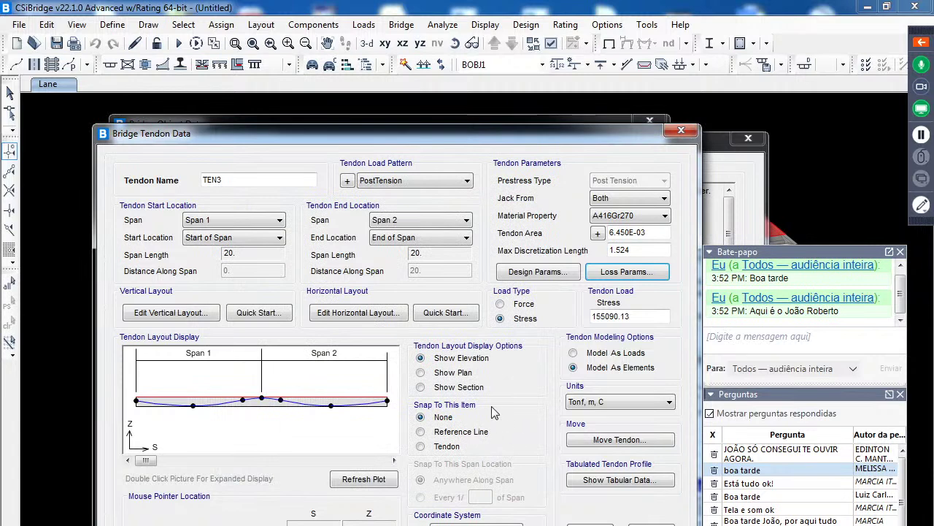
Check the Force and Stress load types of tendon TEN3 and inspect its move options without moving it
click(517, 307)
click(525, 319)
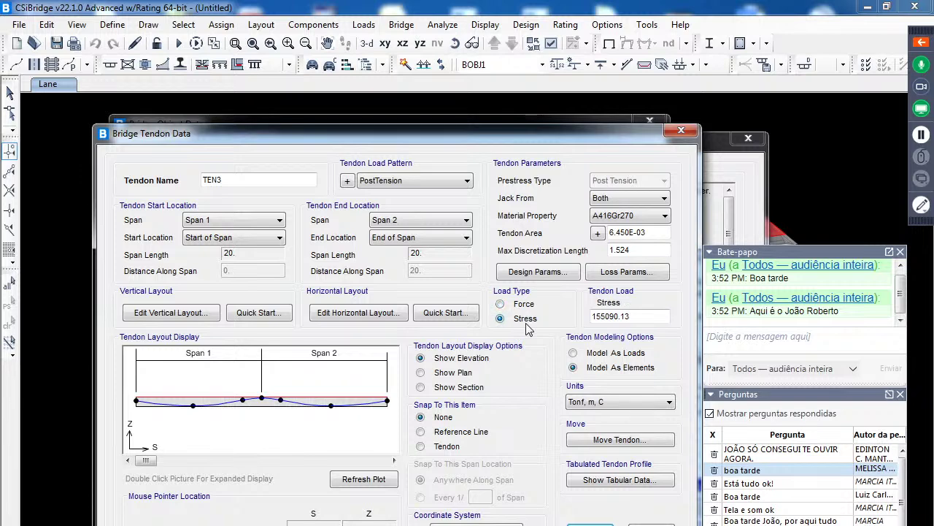
click(610, 441)
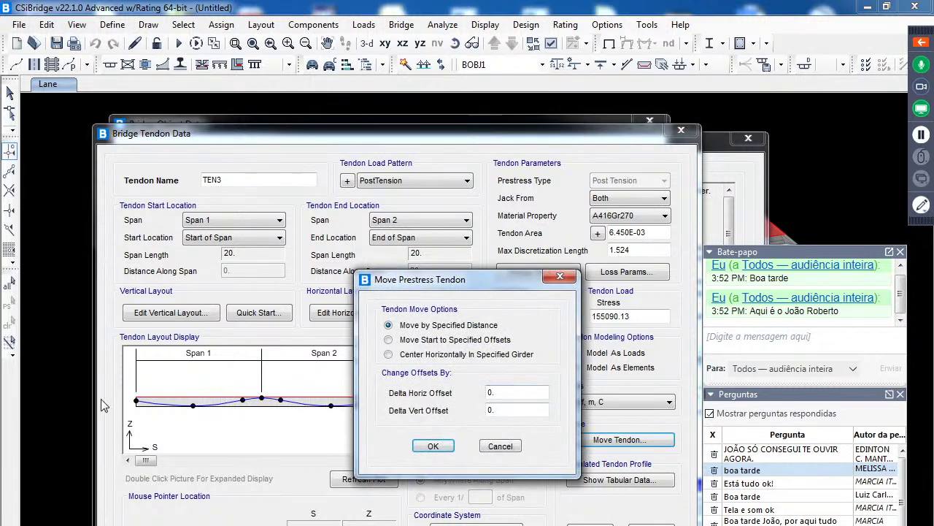
click(510, 448)
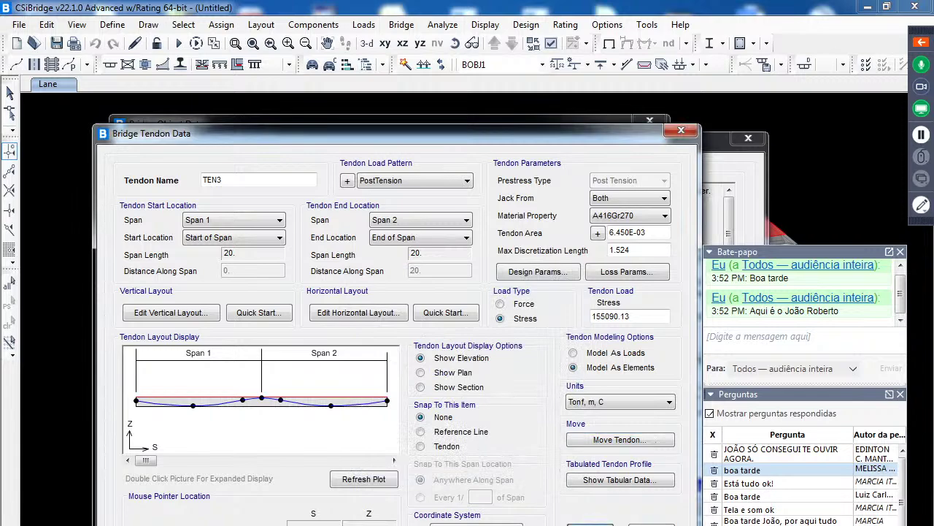
Leave the tendon data, accept the BOBJ1 bridge object definition and close the Bridge Wizard to return to the 3D model
key(Escape)
click(502, 477)
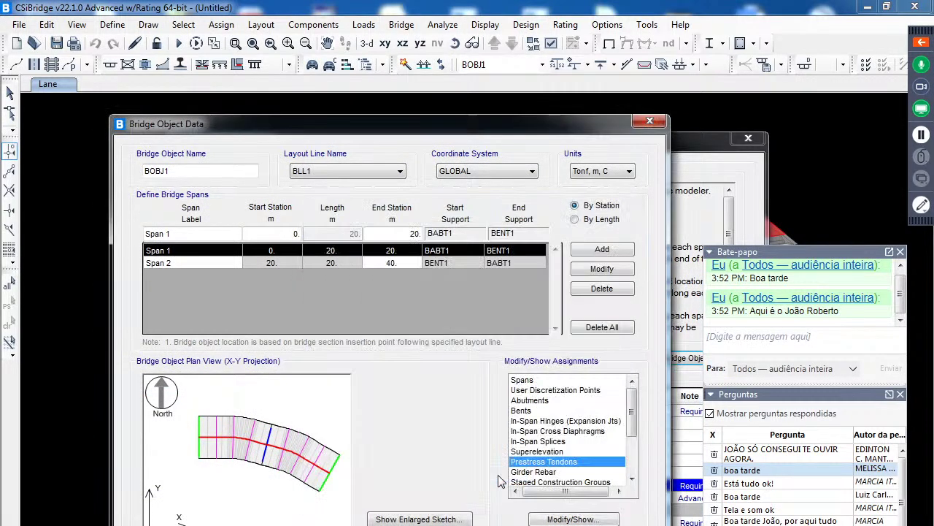
key(Return)
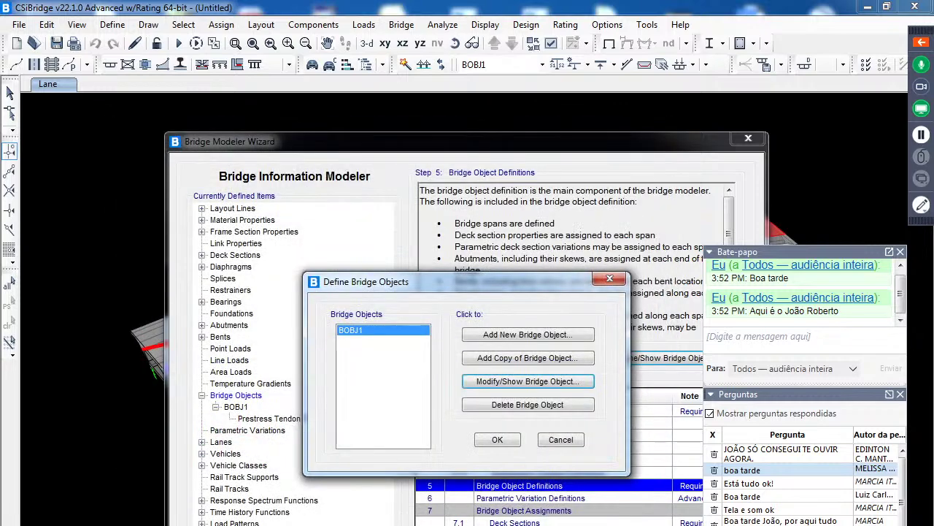
click(503, 443)
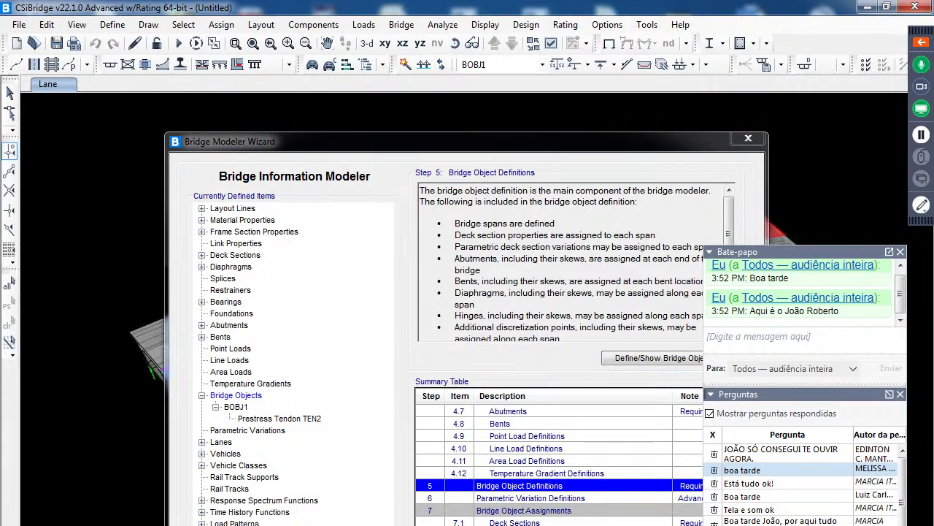
key(Escape)
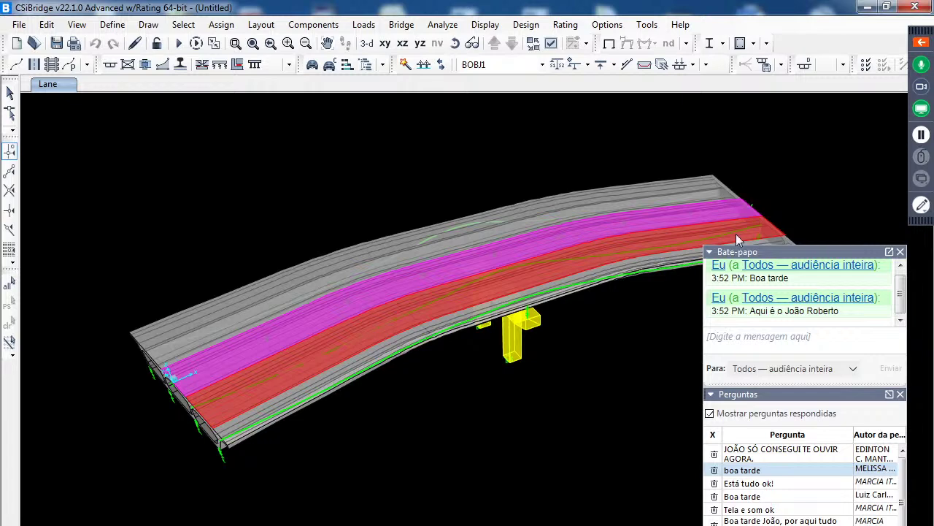
drag(741, 256, 731, 303)
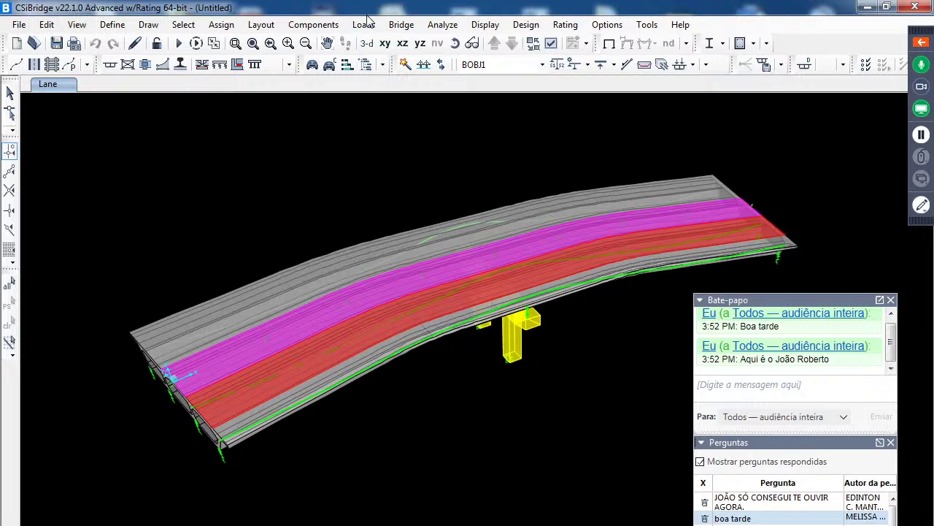
Display the model in the Standard view type with Fill Objects and Show Edges turned off
click(551, 43)
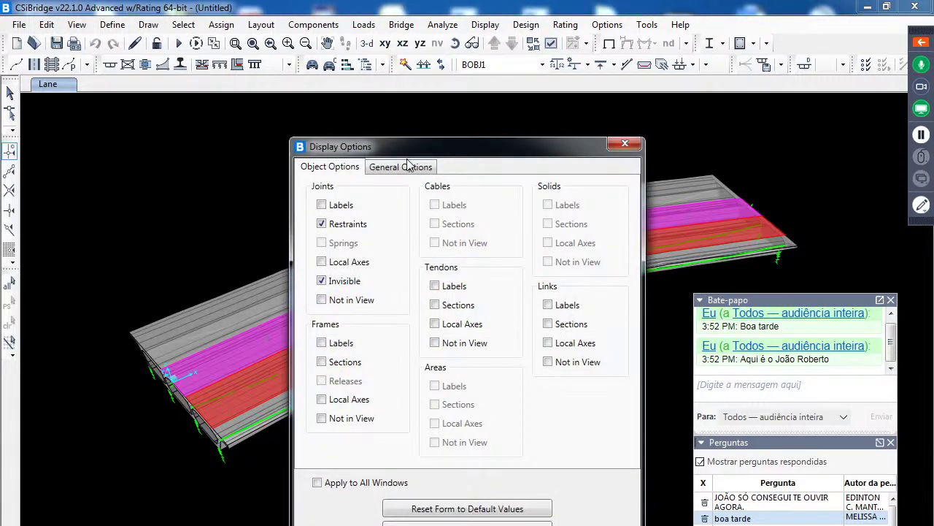
click(436, 172)
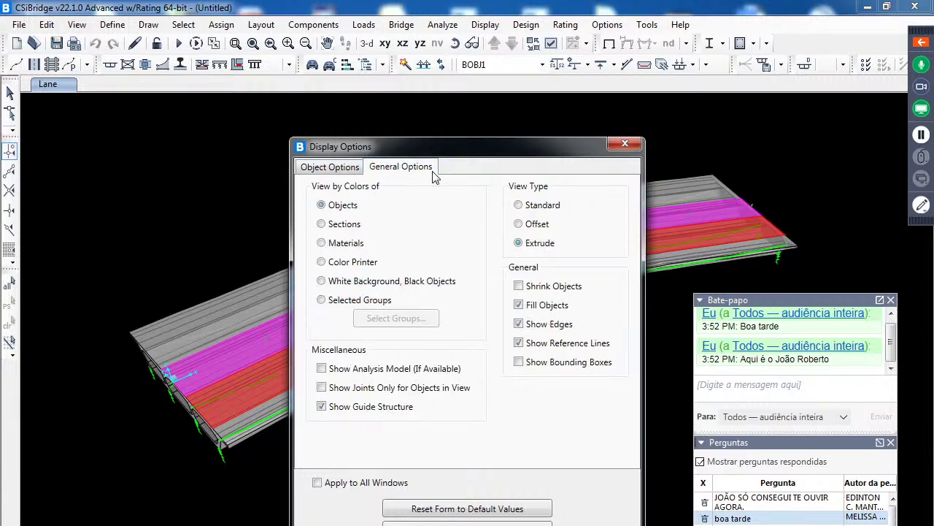
click(533, 307)
click(524, 207)
click(518, 324)
click(521, 343)
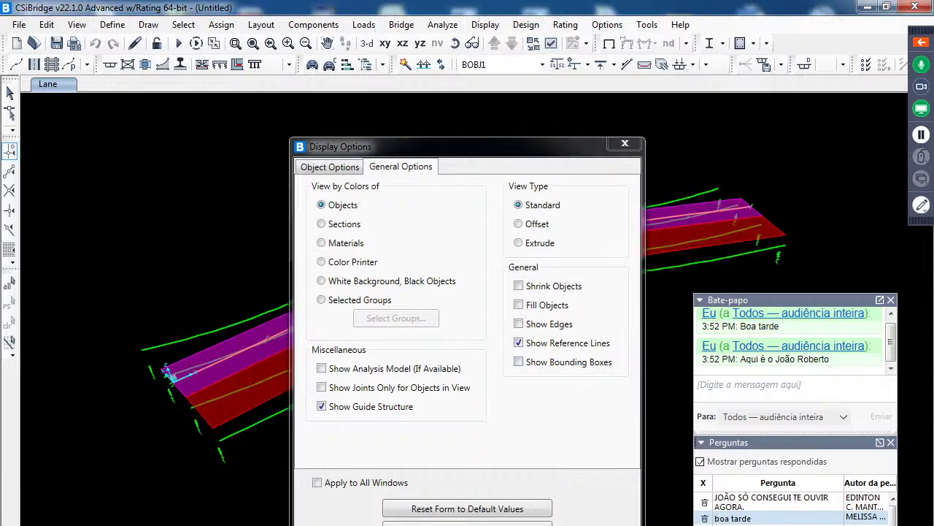
key(Return)
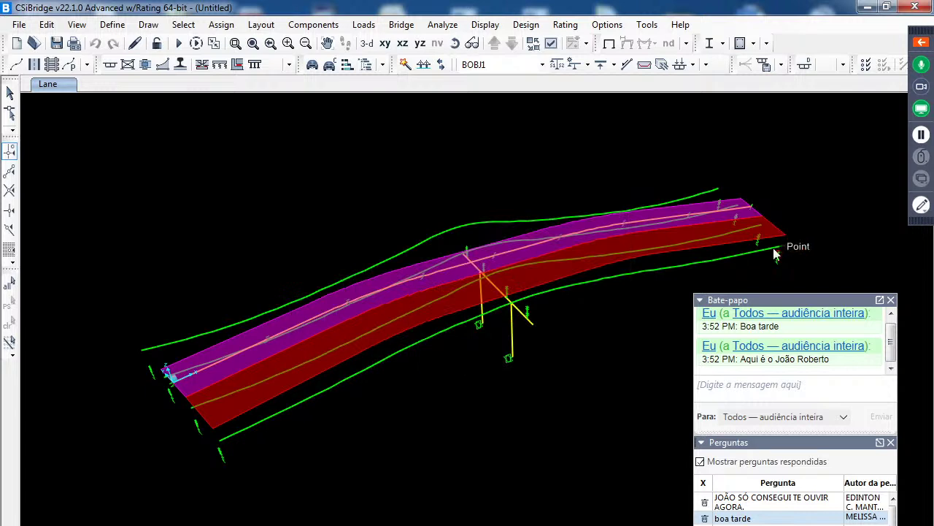
Open the data of tendon TEN6 from the 3D model and examine its layout and section assignments
double_click(736, 257)
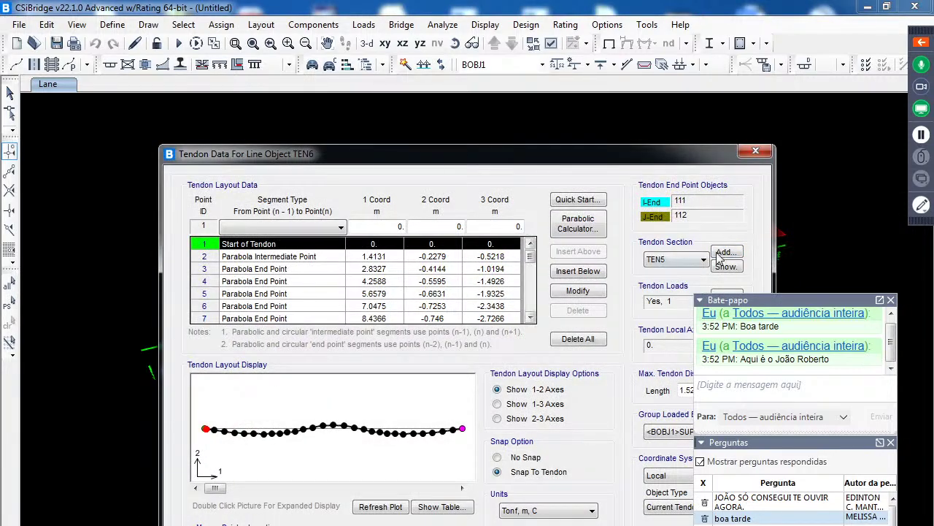
drag(609, 149, 371, 137)
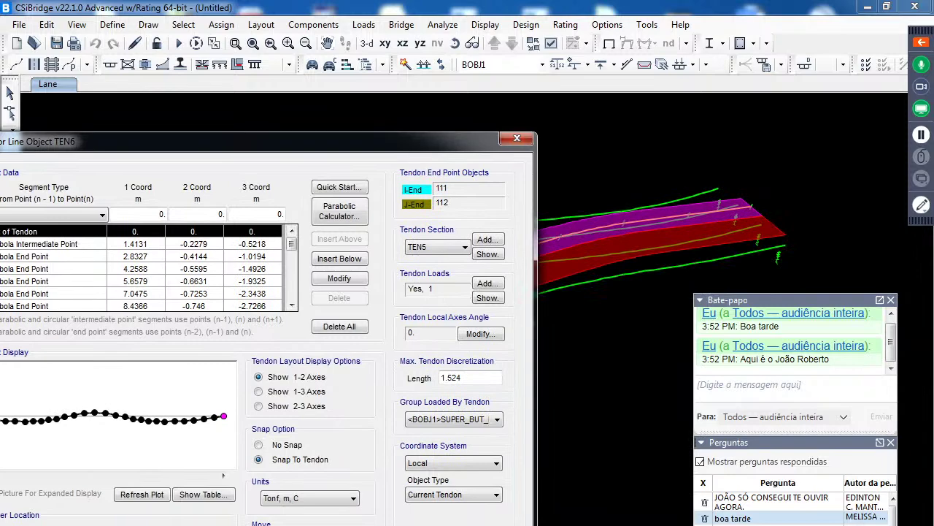
key(Return)
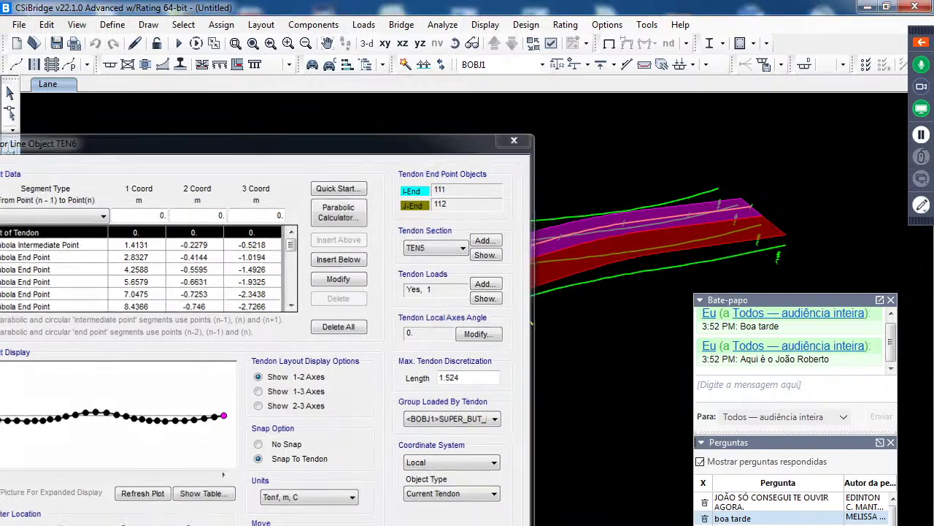
Set the display to the Extrude view type with Fill Objects and Show Edges turned on
click(551, 43)
click(401, 167)
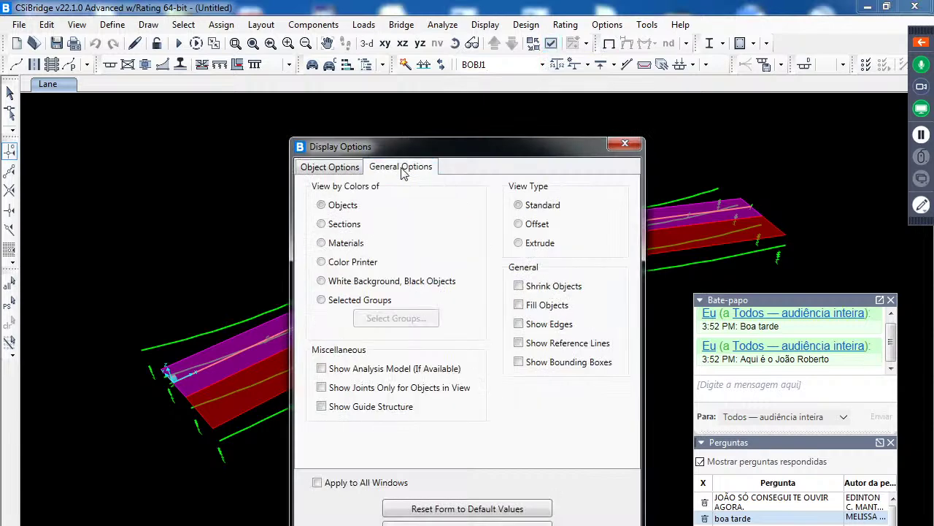
click(534, 325)
click(543, 307)
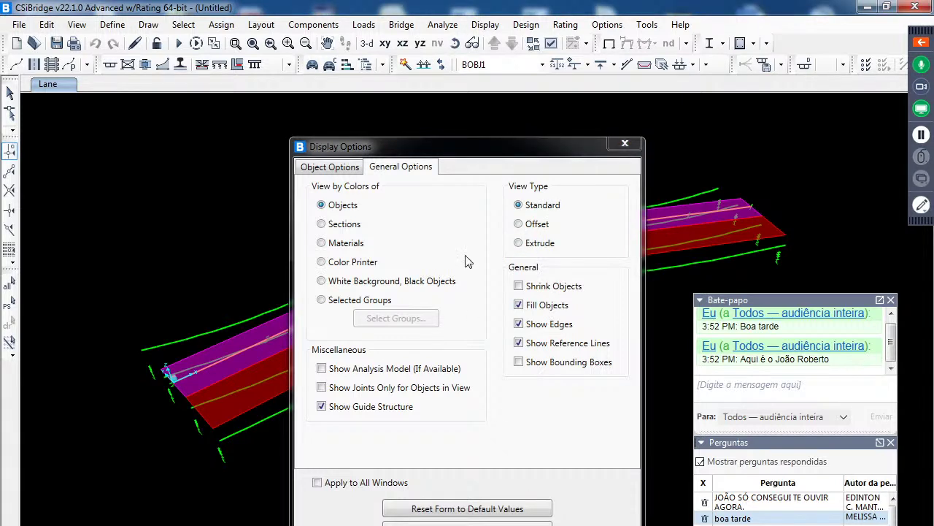
click(520, 244)
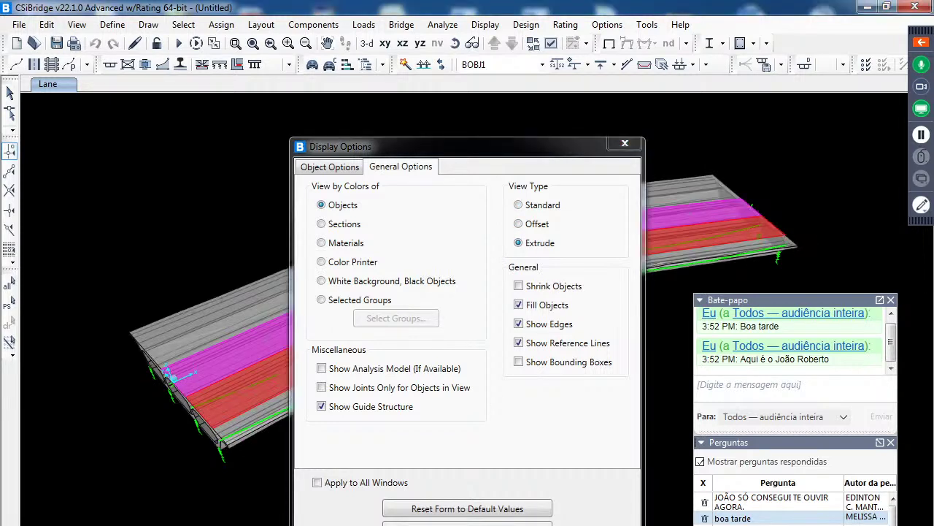
key(Return)
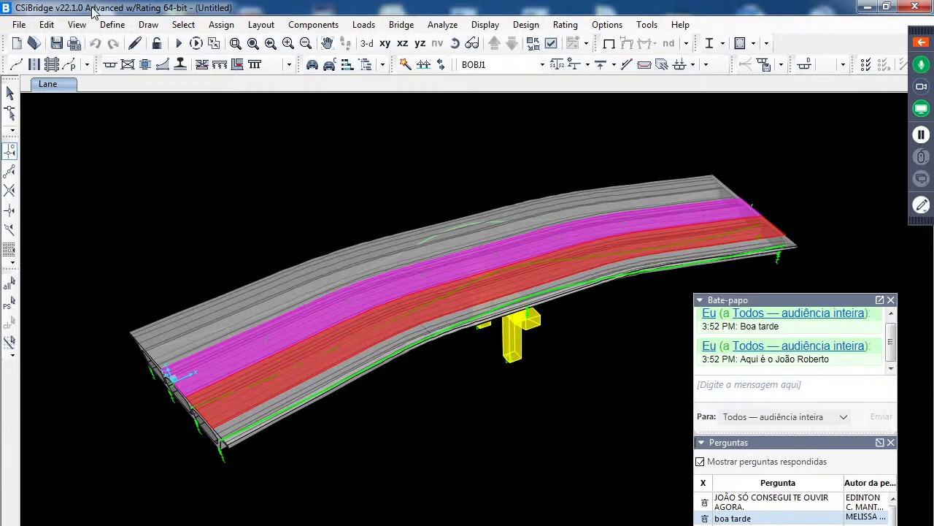
click(363, 26)
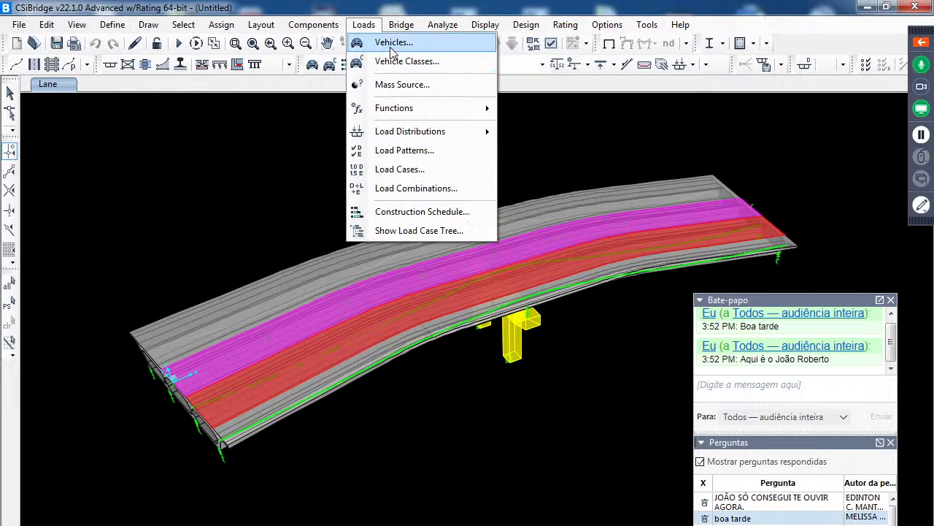
mouse_move(428, 109)
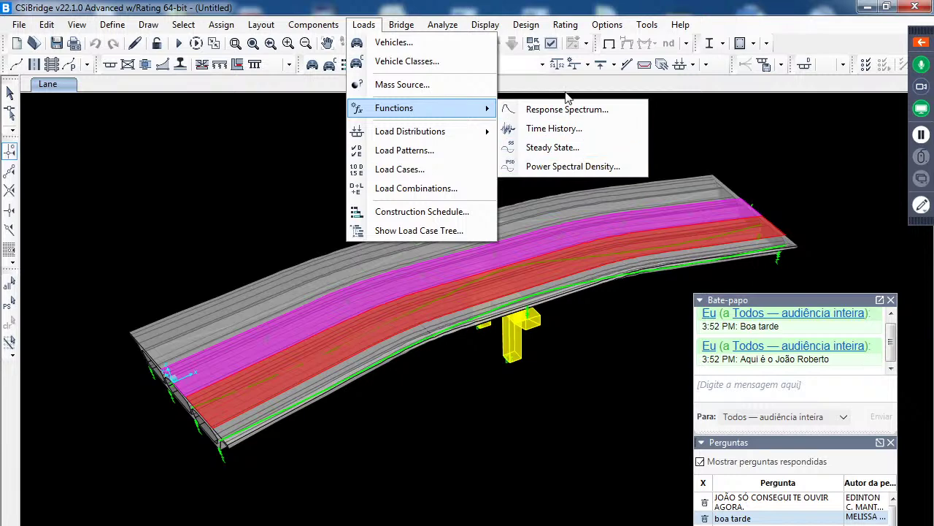
mouse_move(438, 141)
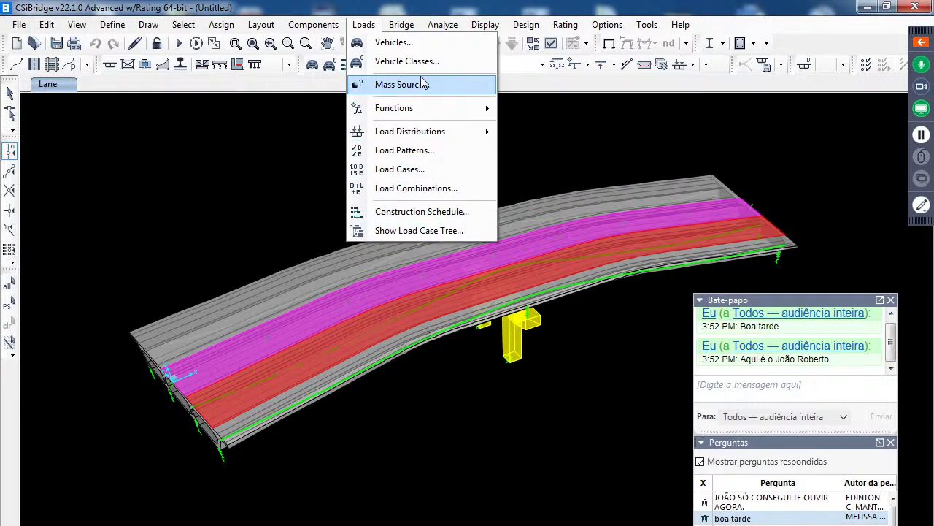
key(Escape)
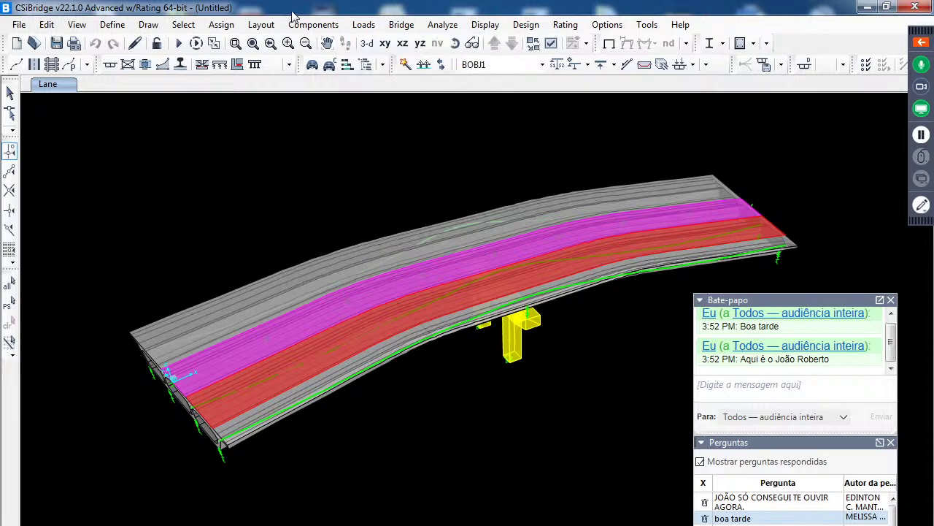
Open the Bridge Wizard, review the defined layout lines, materials and frame sections, and bring up the frame section property definitions
click(399, 27)
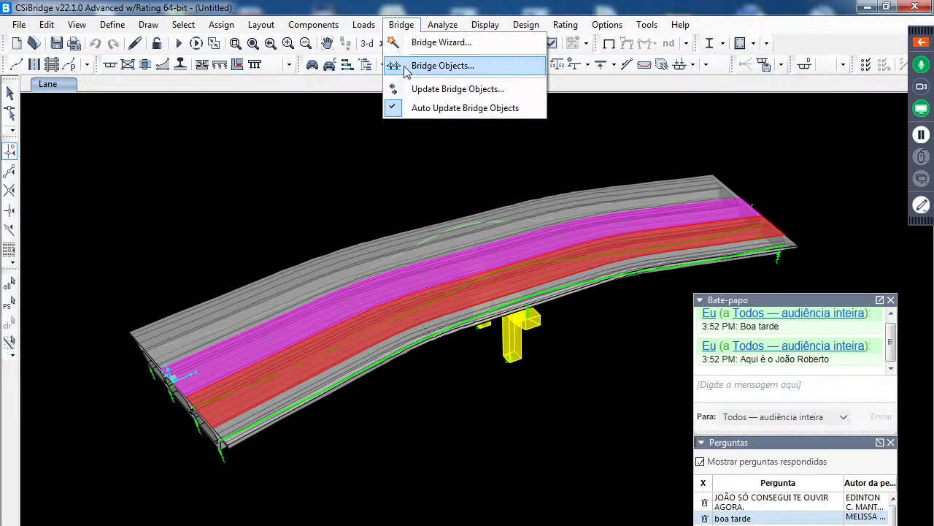
click(431, 43)
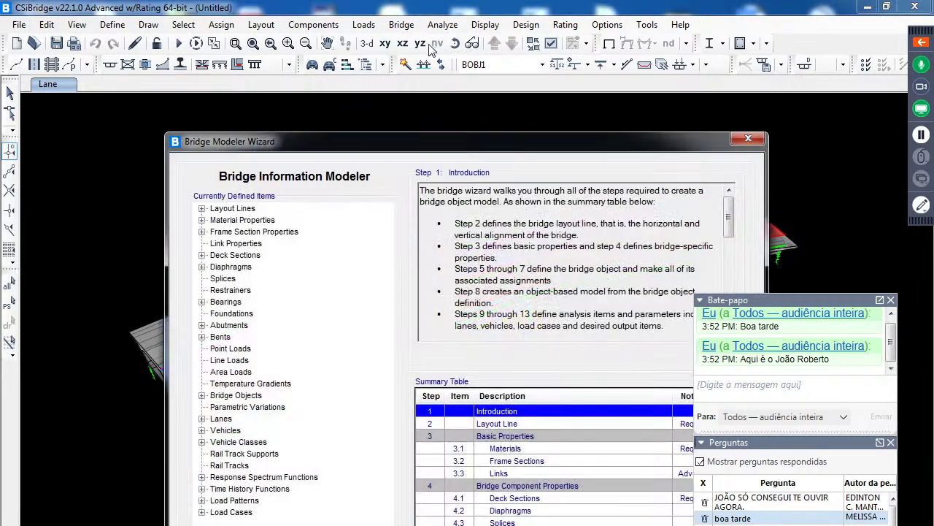
click(222, 213)
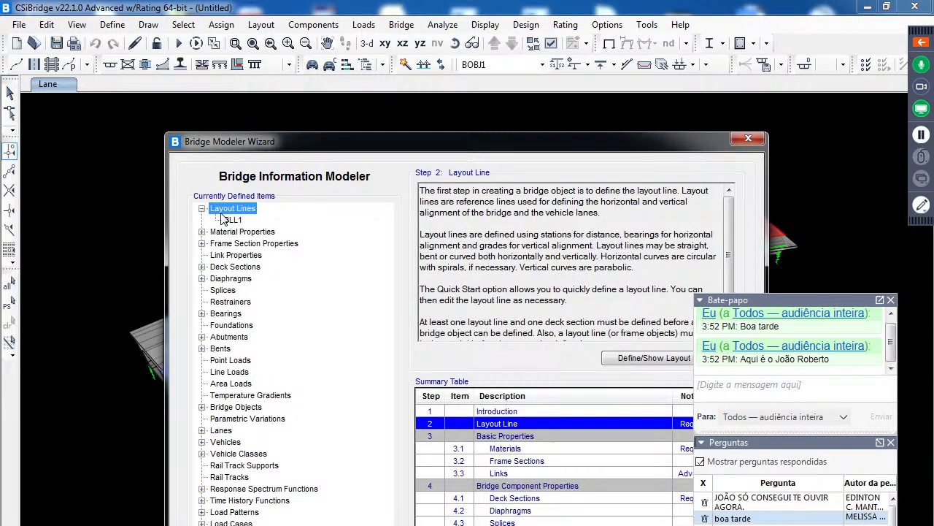
click(228, 234)
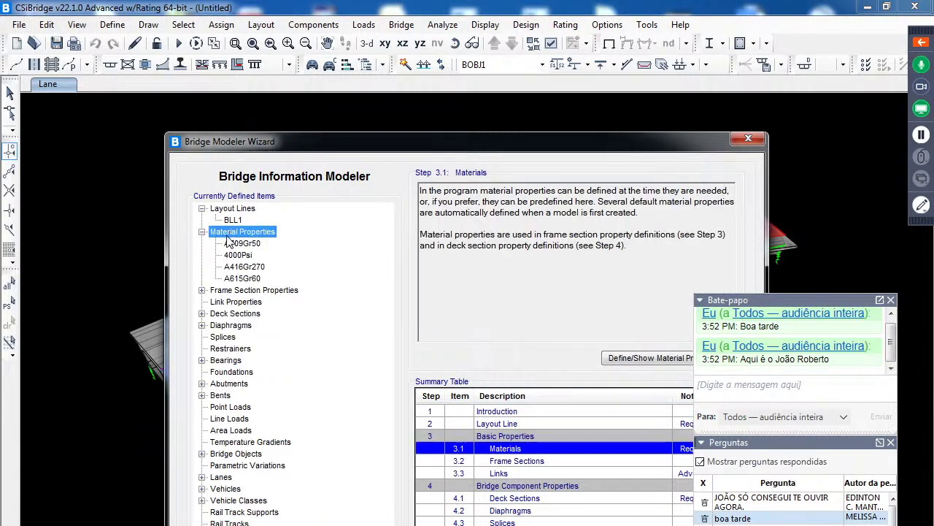
click(238, 292)
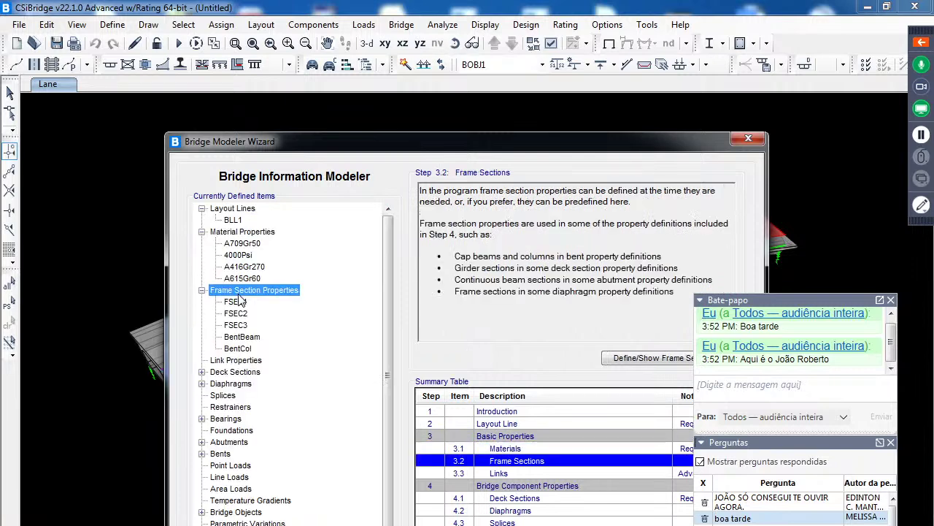
click(237, 303)
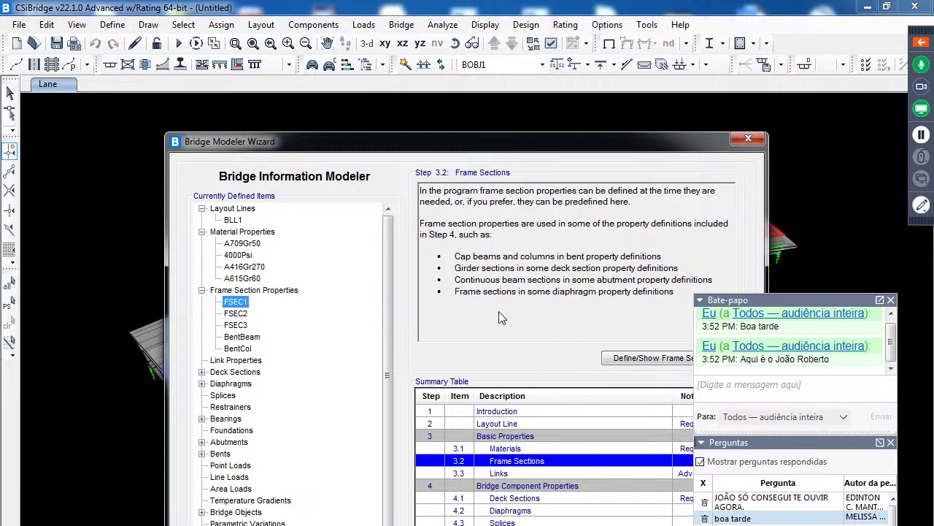
click(640, 357)
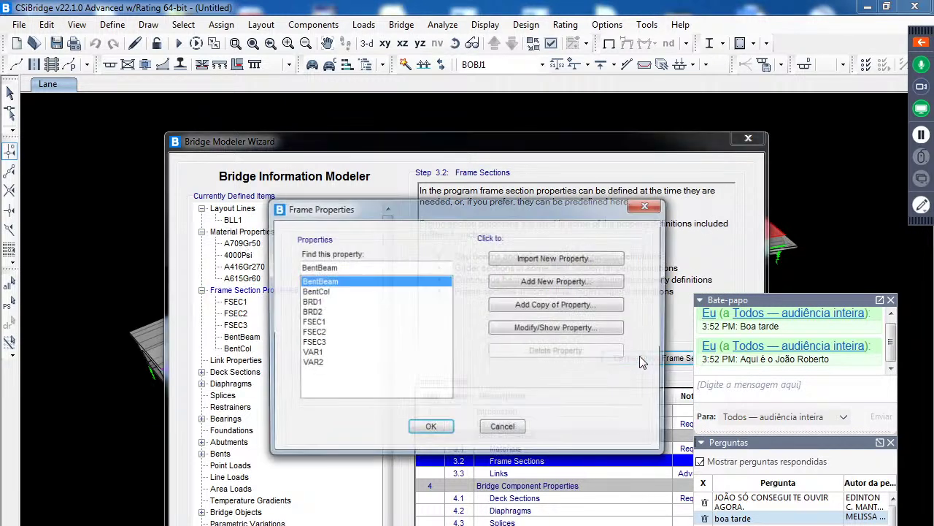
Examine the steel section types offered for adding a new frame section property, and leave the frame properties
click(553, 282)
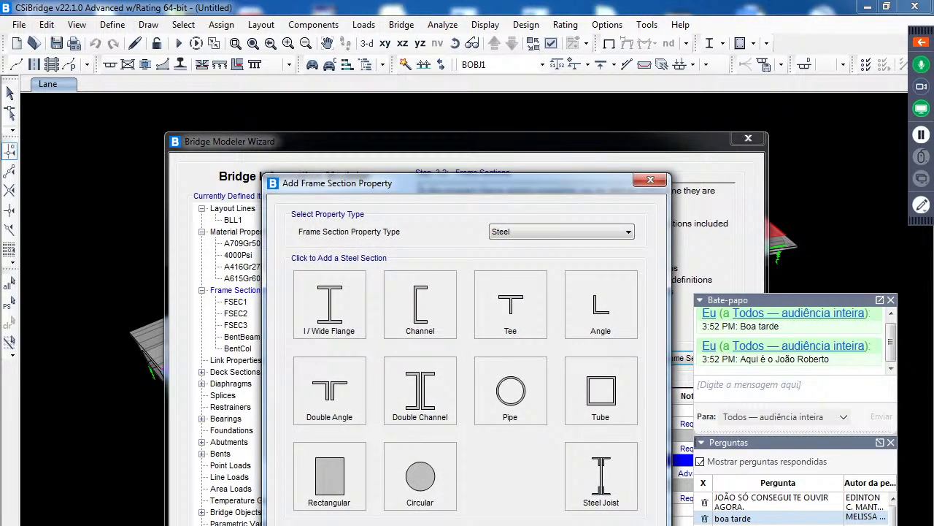
key(Escape)
click(485, 428)
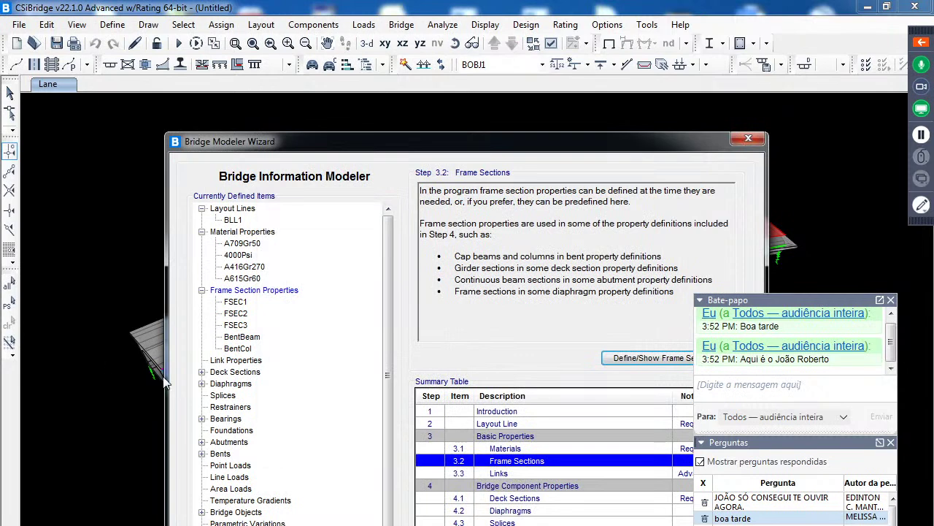
Add a new Precast Concrete I Girder deck section in the wizard's deck section definitions, keeping its default data
click(223, 372)
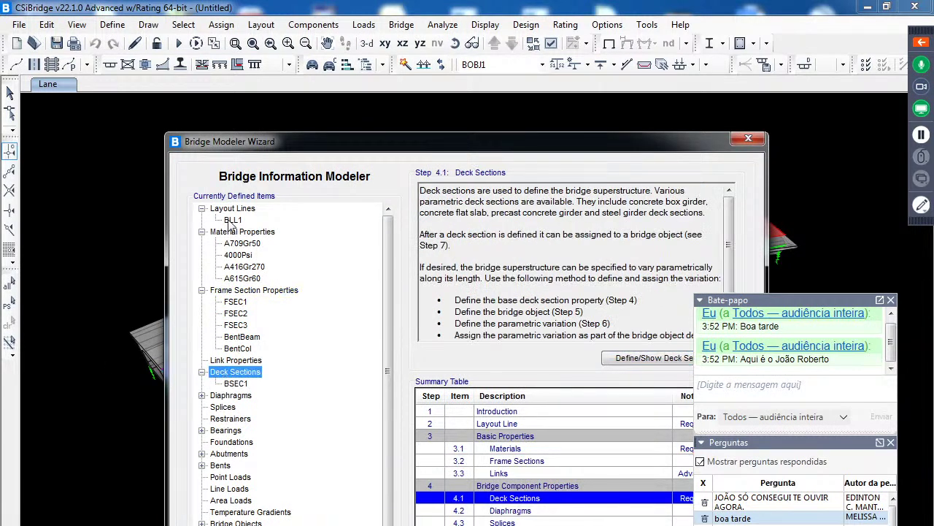
drag(664, 146, 548, 87)
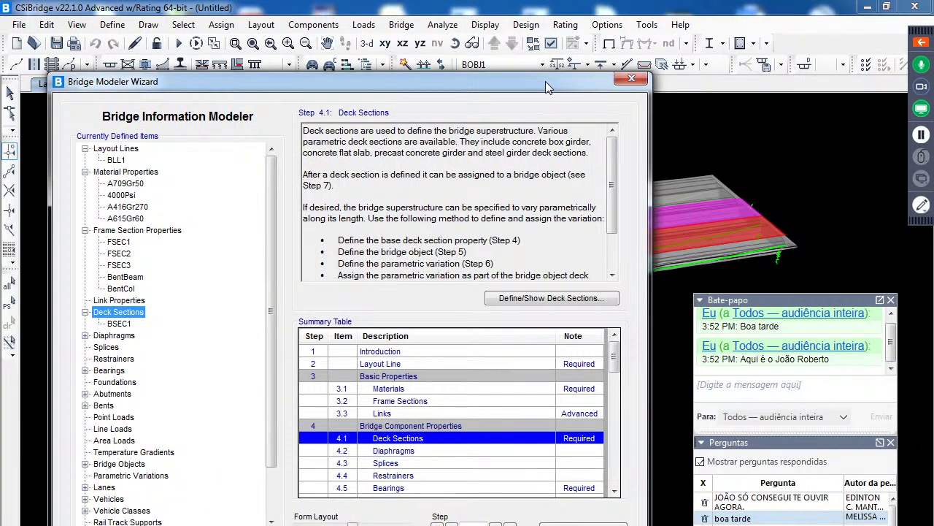
click(564, 298)
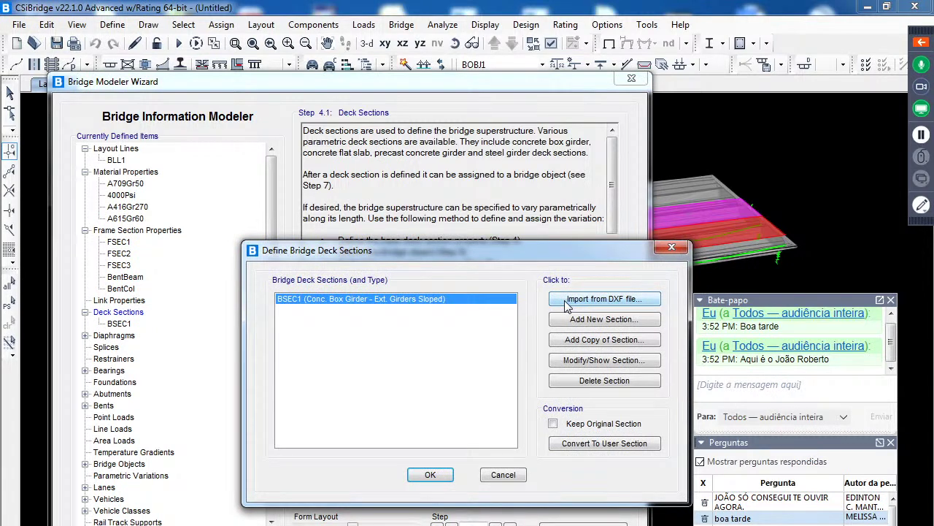
click(572, 320)
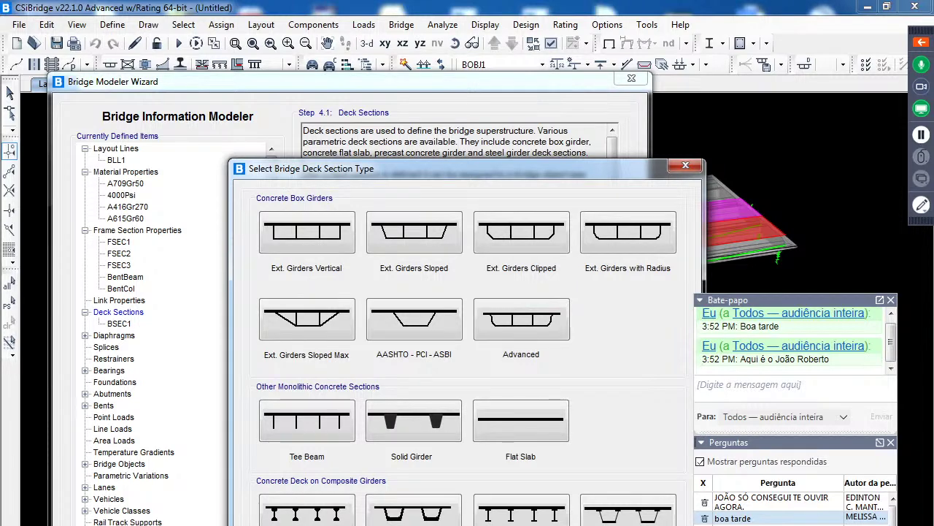
click(299, 516)
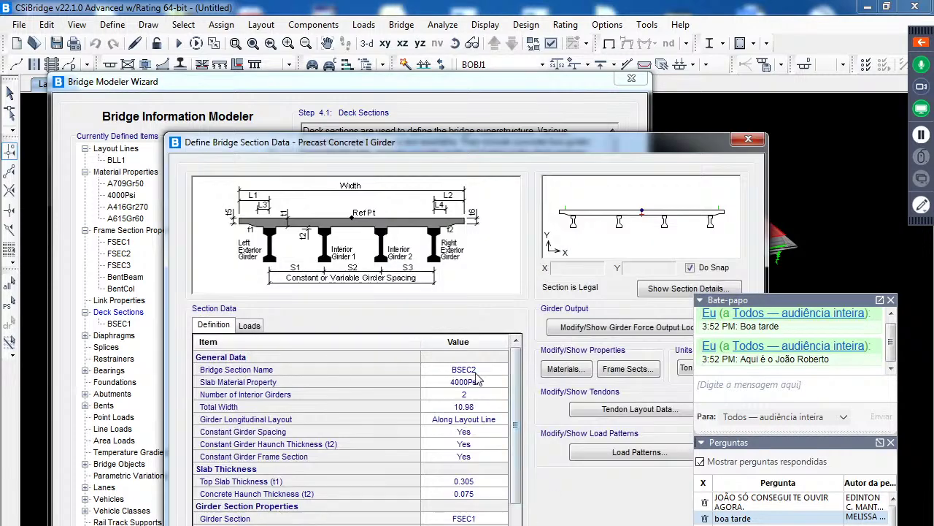
key(Return)
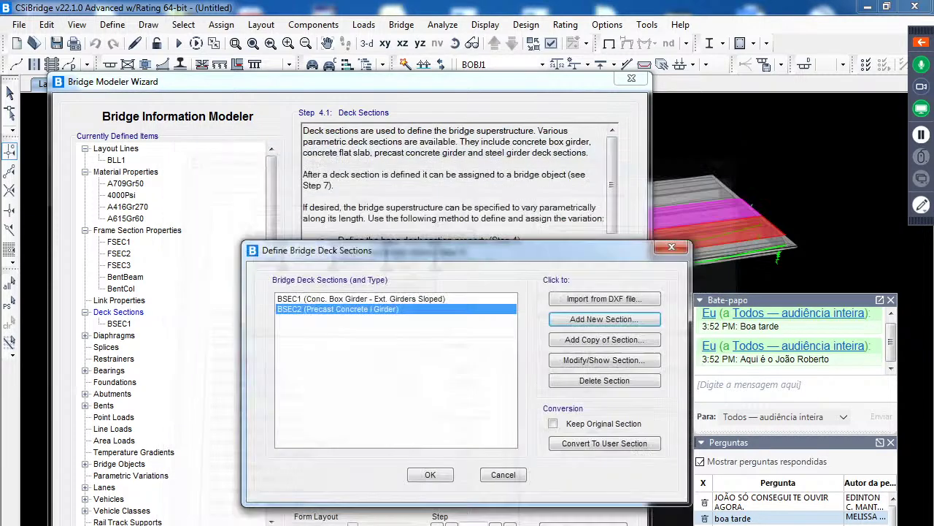
click(413, 474)
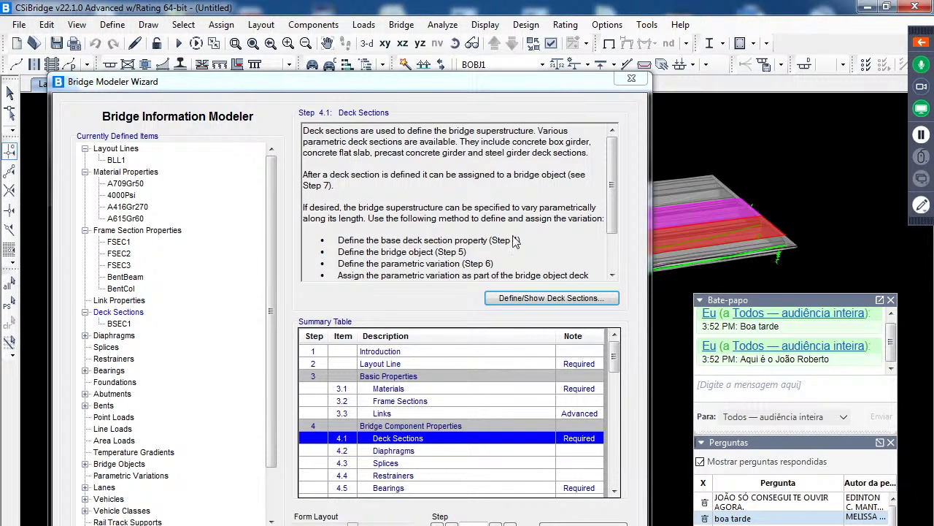
key(Down)
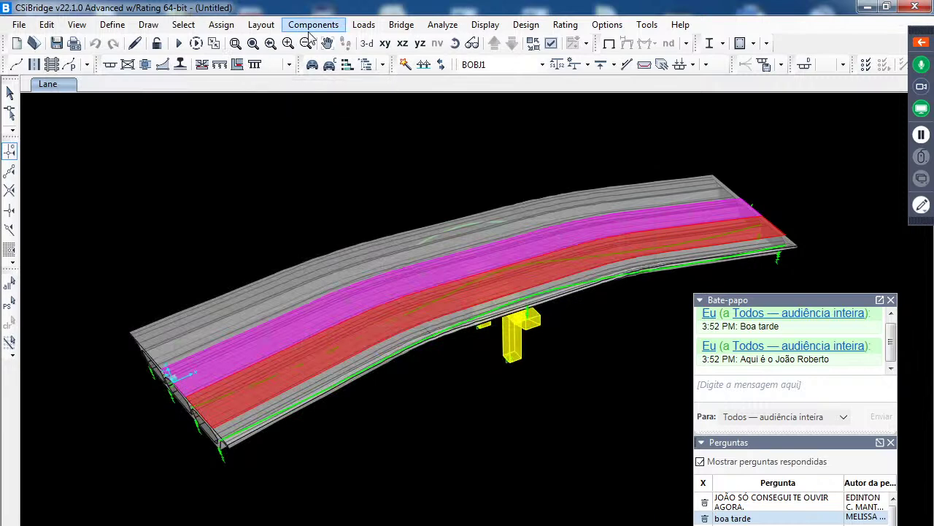
Run the analysis for all load cases, saving the model file as 3
click(402, 24)
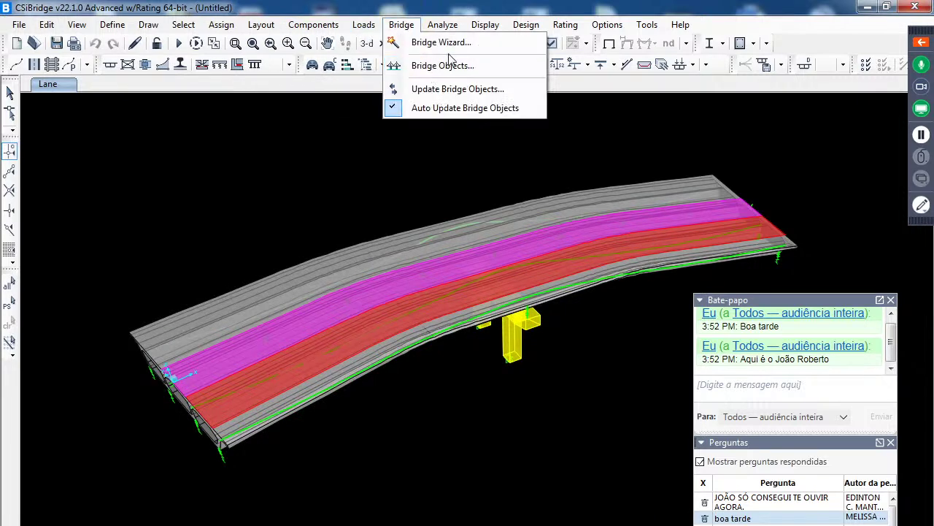
click(441, 24)
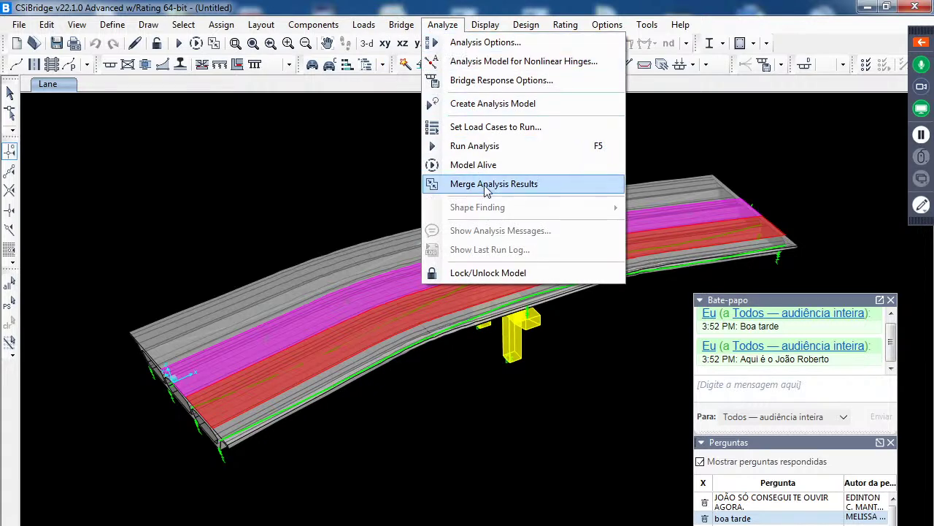
click(487, 146)
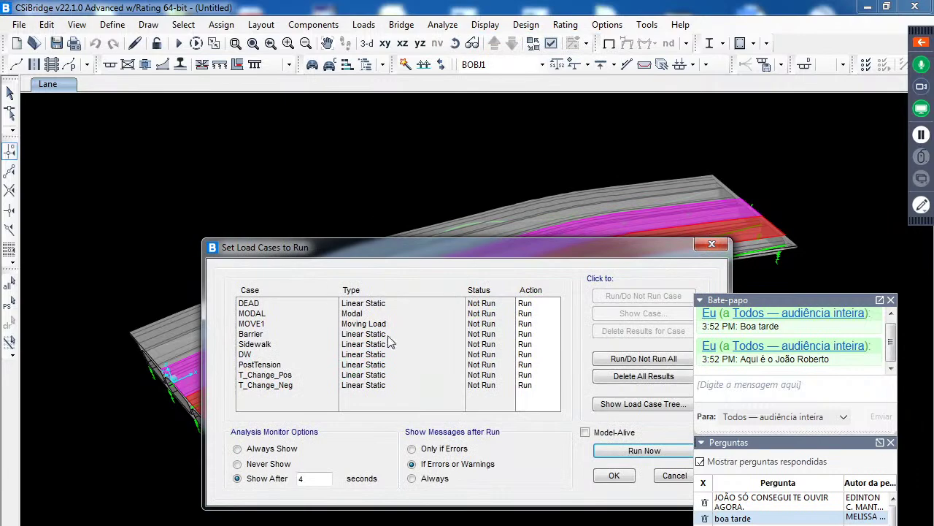
drag(414, 250, 323, 210)
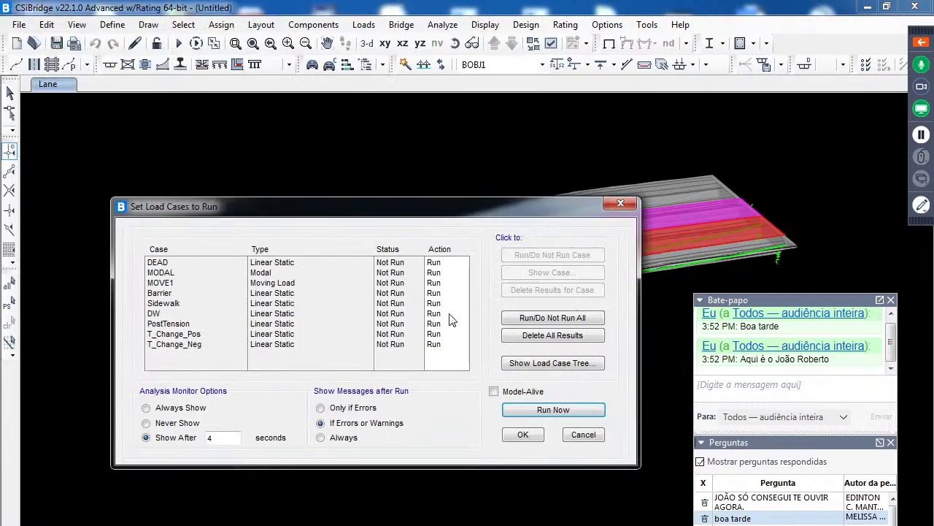
click(554, 410)
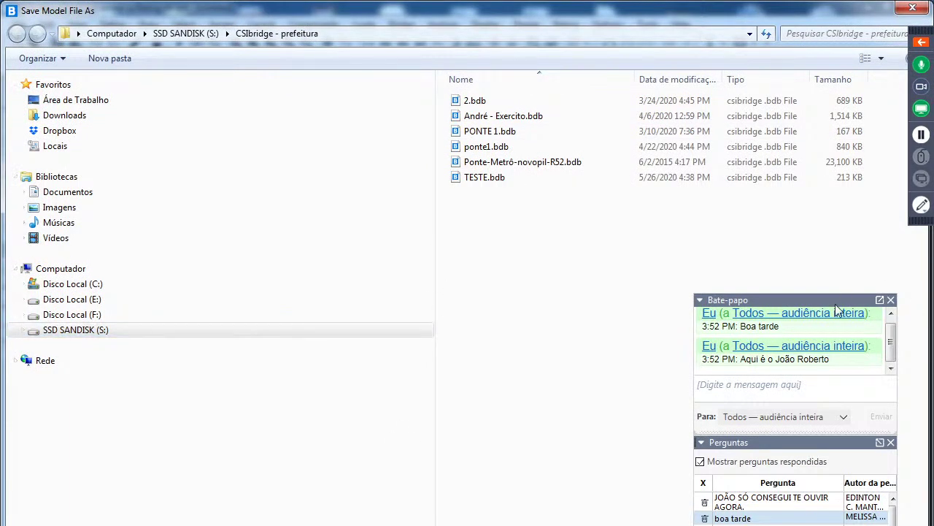
drag(835, 304, 584, 298)
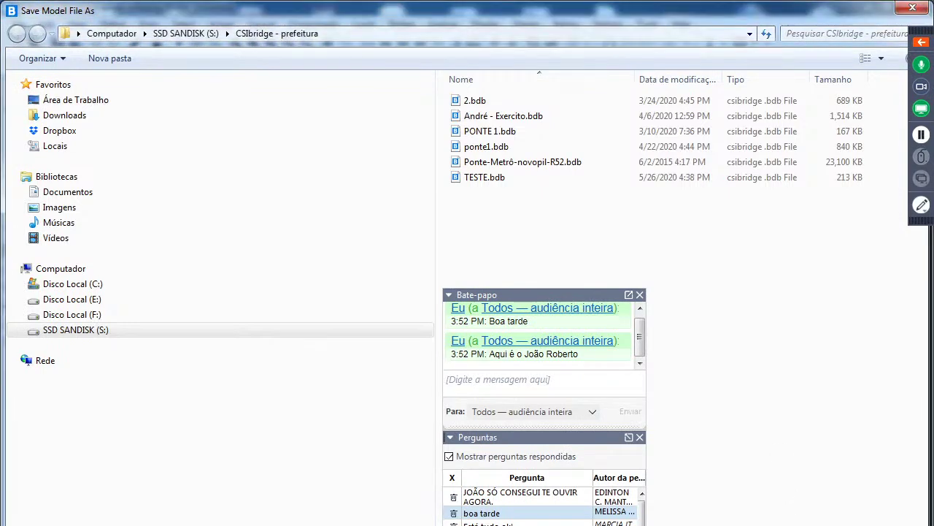
key(Escape)
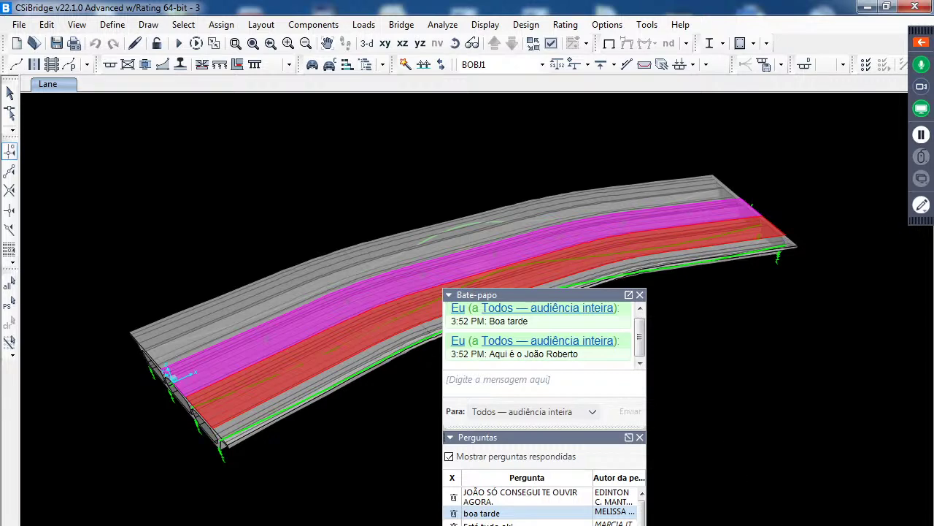
key(F5)
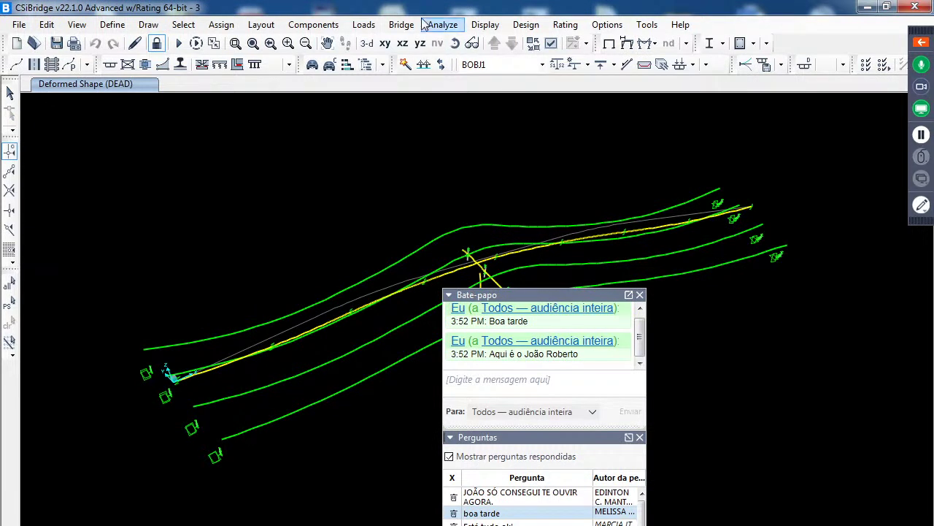
Check the general display options of the deformed shape view, including its view type and object fill settings
click(485, 26)
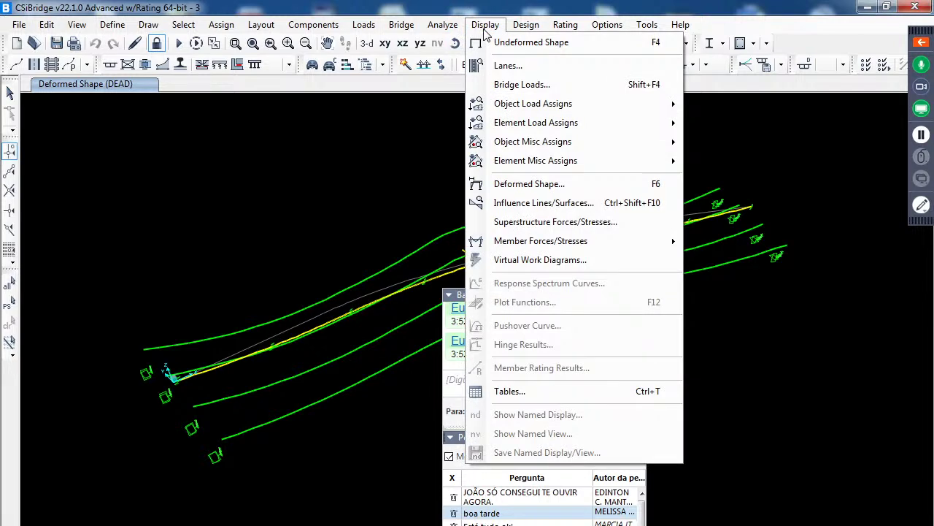
click(422, 155)
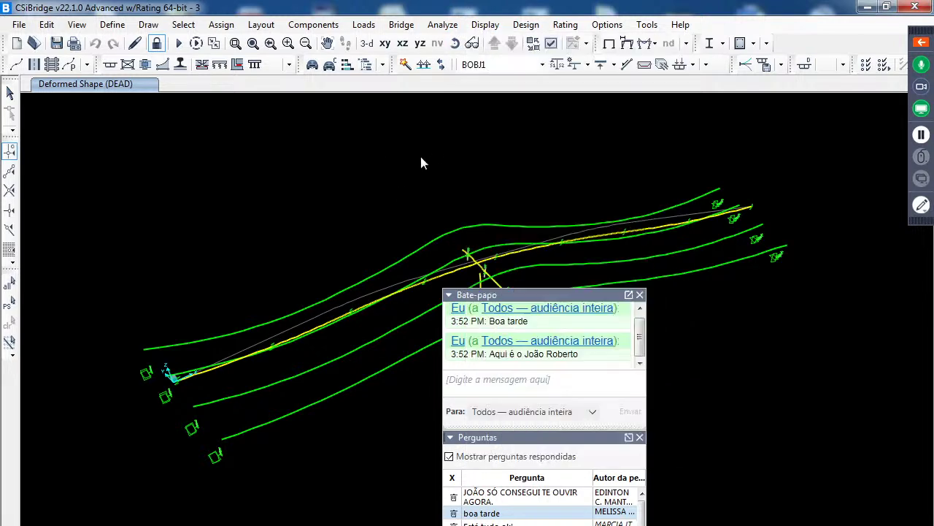
click(550, 45)
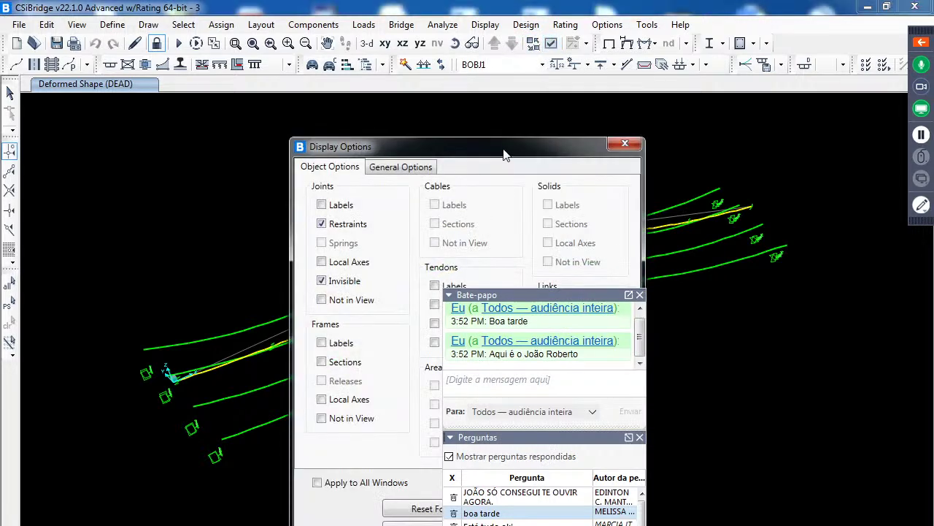
drag(505, 151, 369, 134)
click(239, 152)
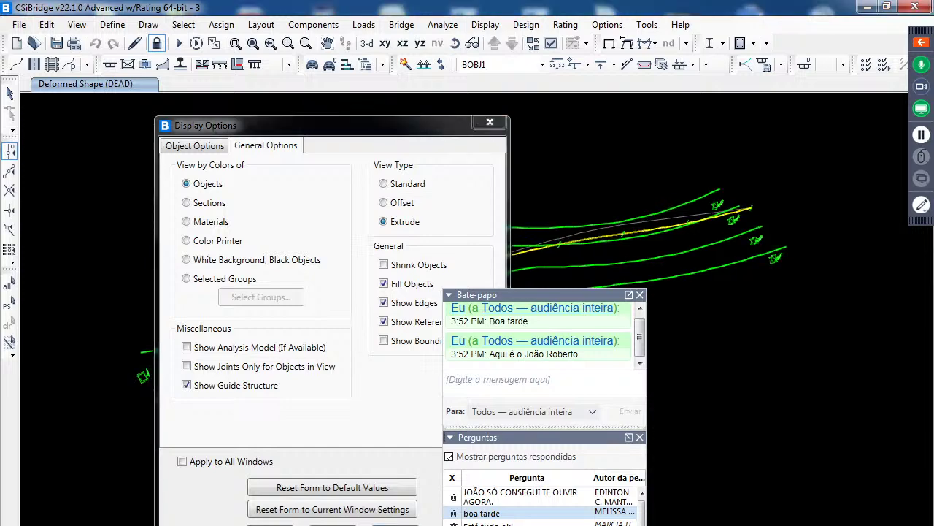
key(Return)
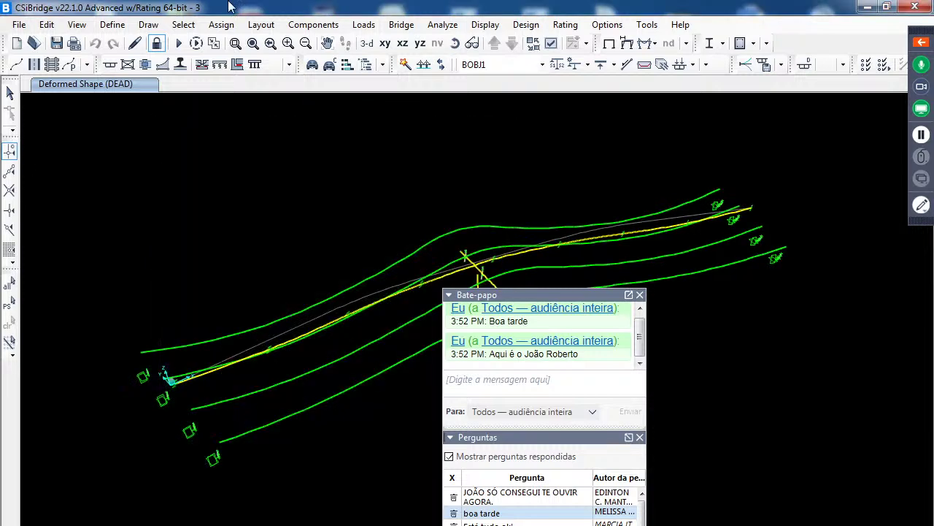
Display the superstructure force response of bridge object BOBJ1, with the moment plot for the DEAD load case in clear view
click(485, 24)
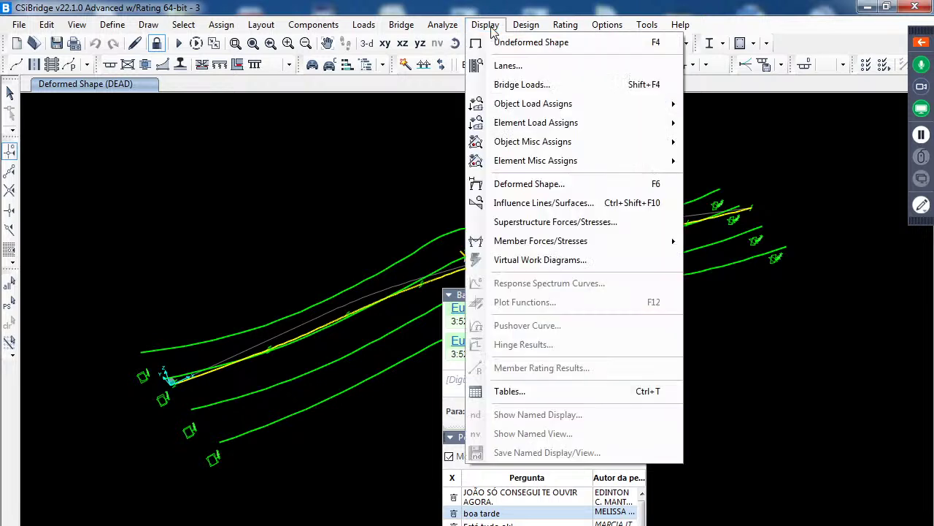
click(571, 226)
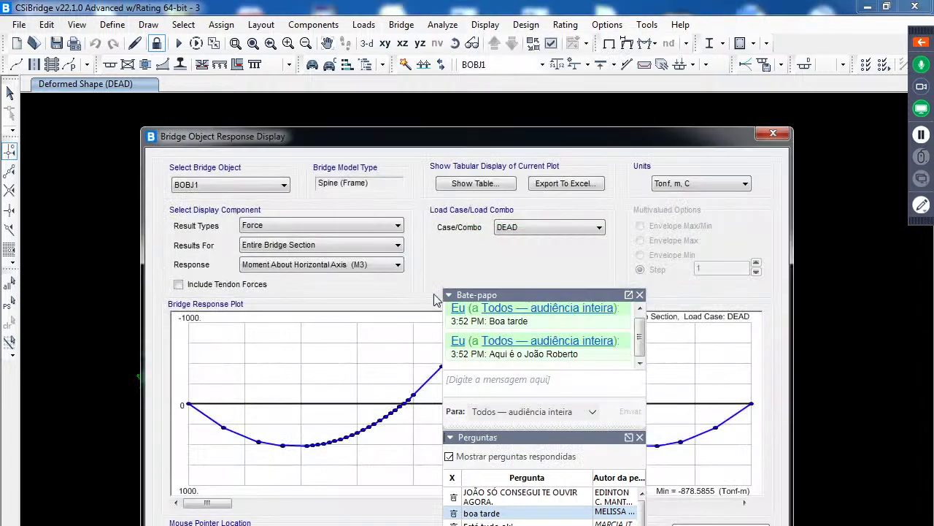
drag(397, 147, 290, 106)
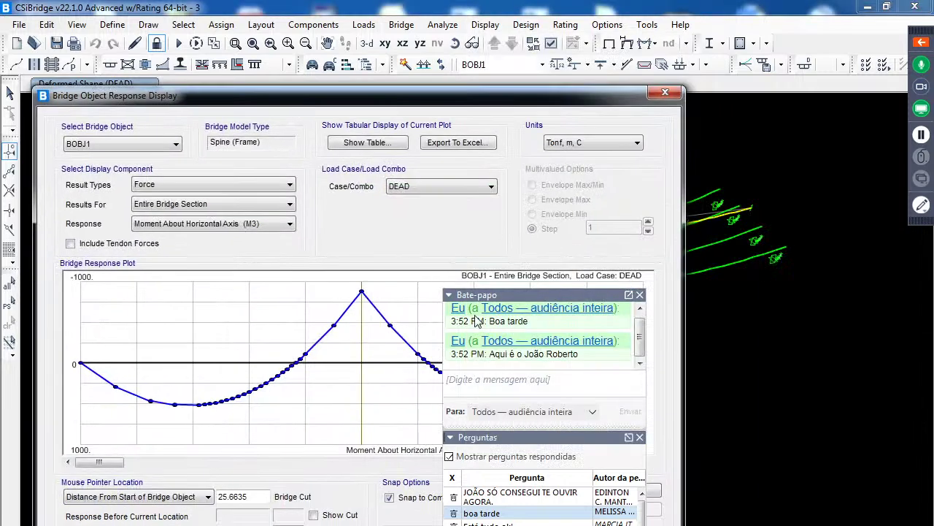
drag(492, 297, 706, 312)
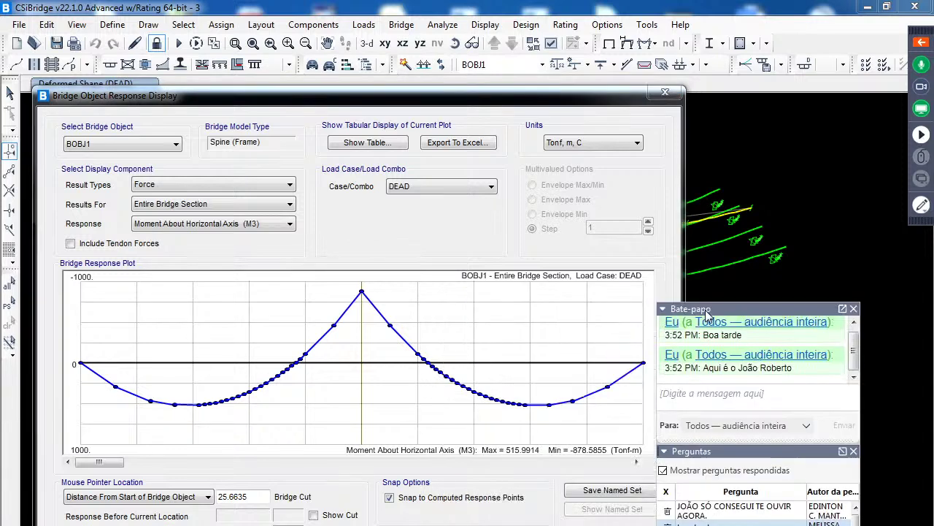
Plot the entire bridge section's Stress and Displacement results for the DEAD load case
click(187, 183)
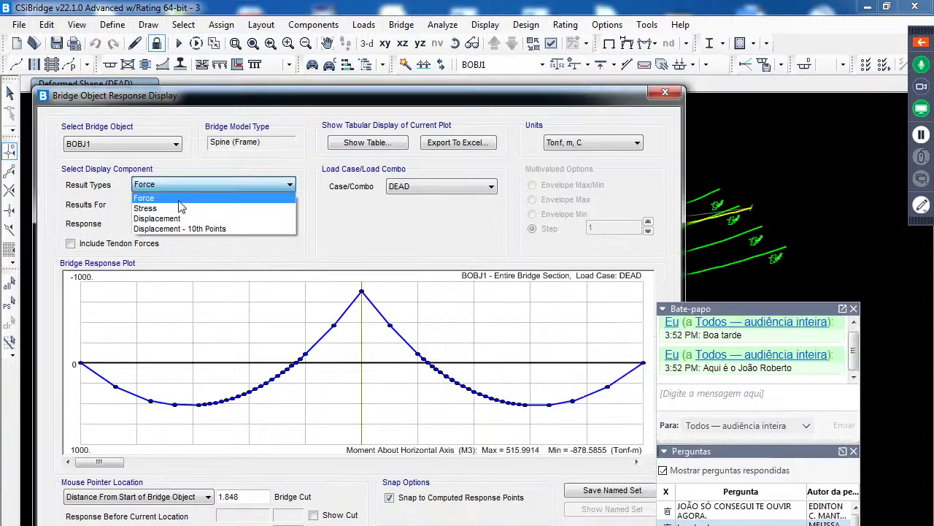
click(181, 208)
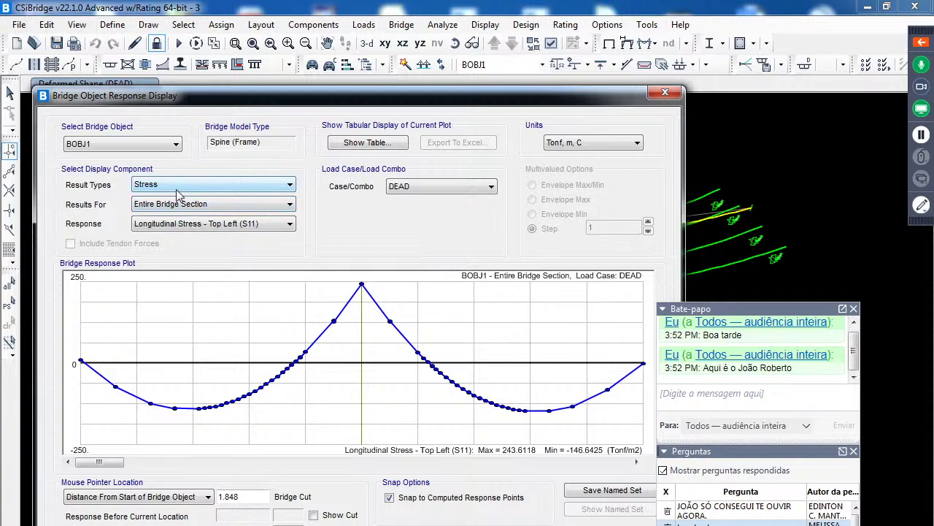
click(177, 187)
click(179, 217)
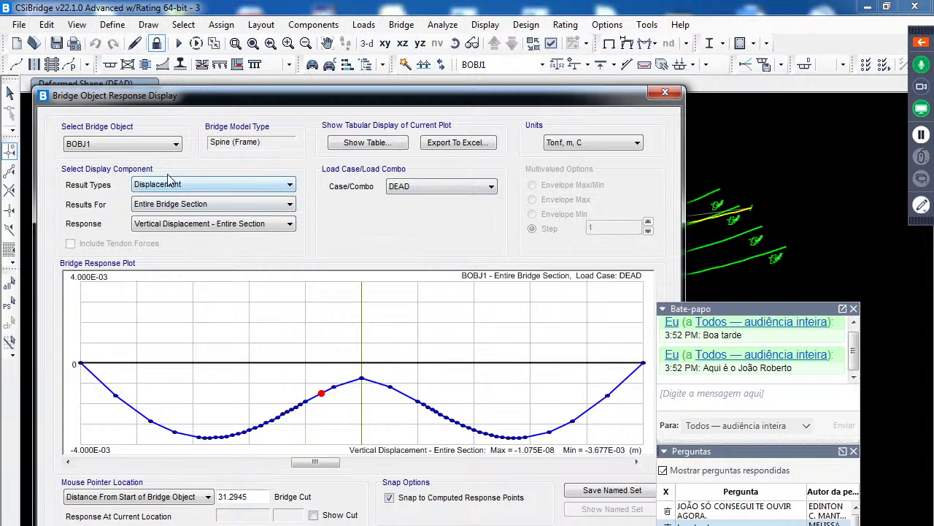
Examine the table of vertical displacements along the layout line and its copy option, and close the table
click(398, 144)
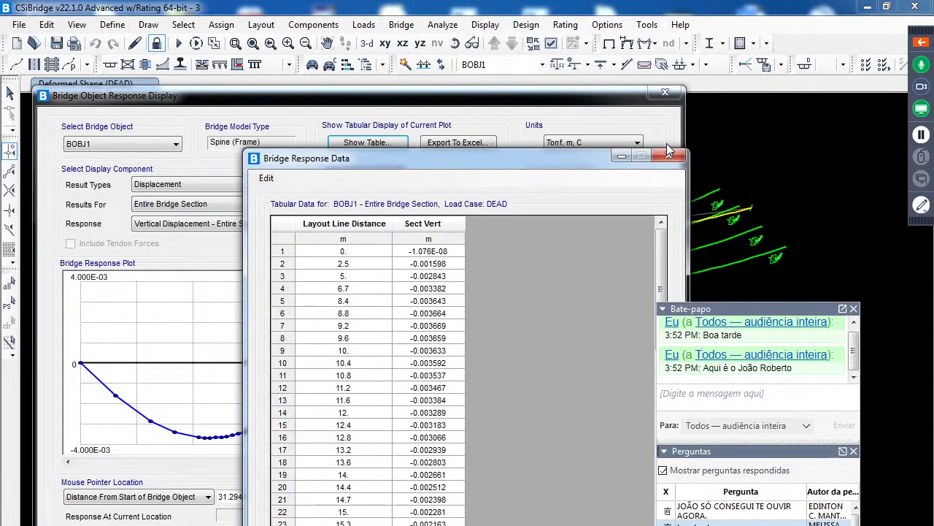
click(264, 183)
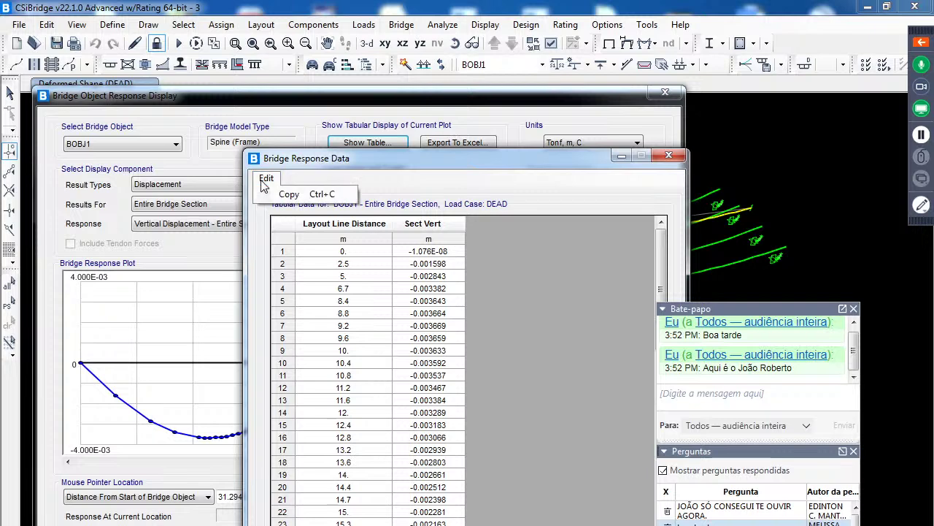
click(669, 156)
click(668, 156)
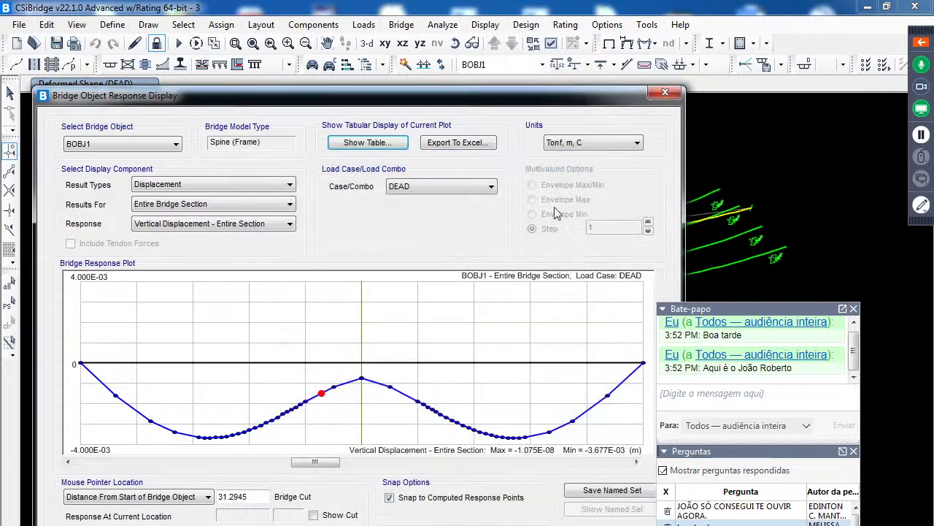
Plot the entire section's vertical displacement for the MODAL case and the Str-I6 and Str-Deformation-I6 combinations in turn
click(447, 186)
click(443, 211)
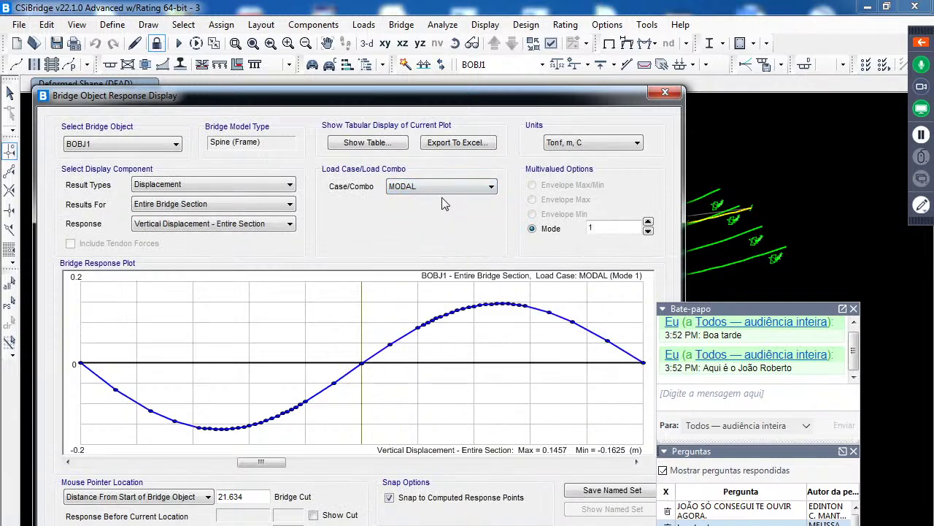
click(446, 191)
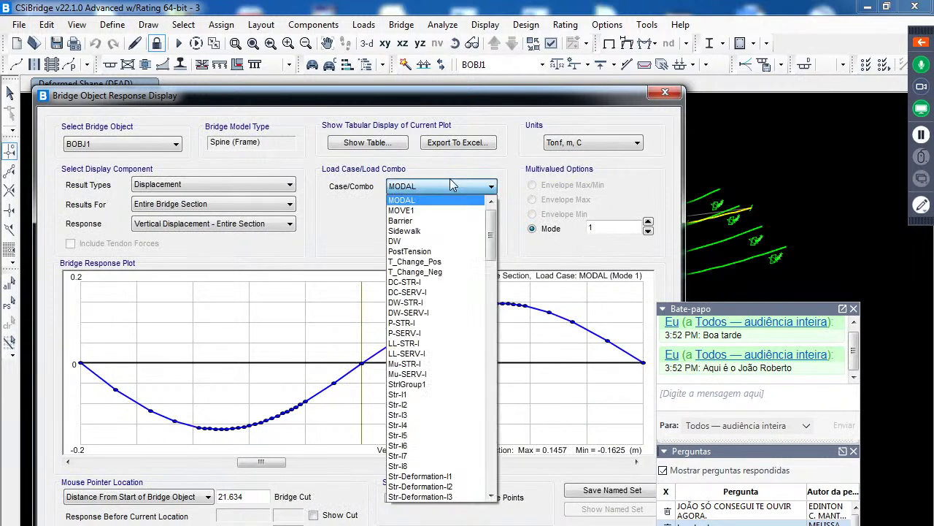
click(421, 441)
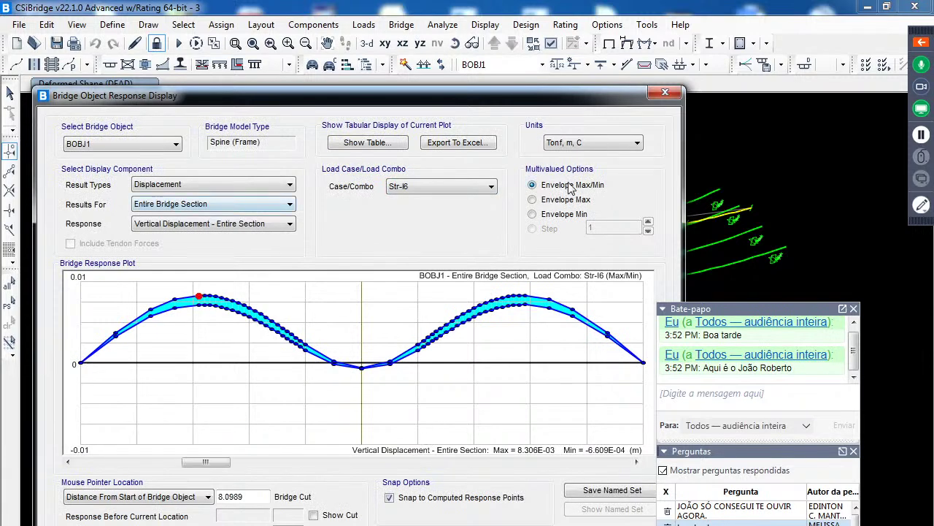
click(397, 190)
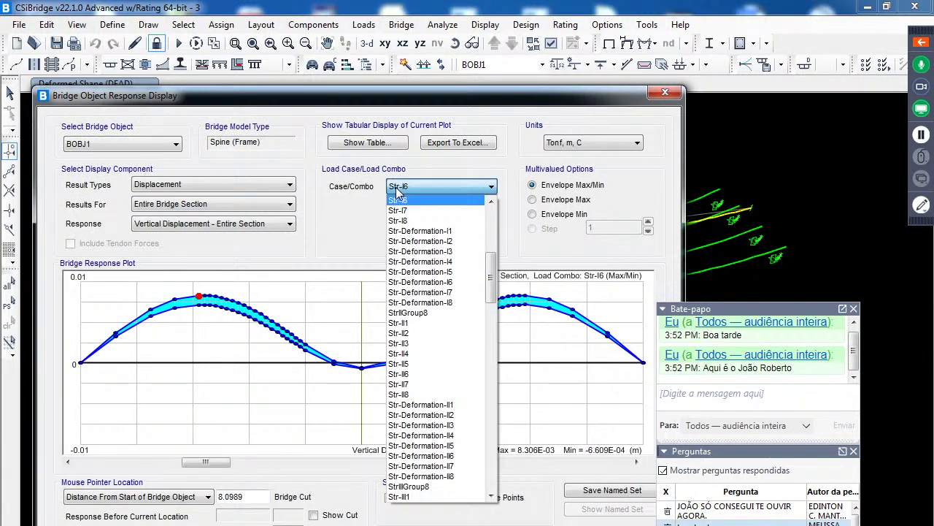
click(452, 282)
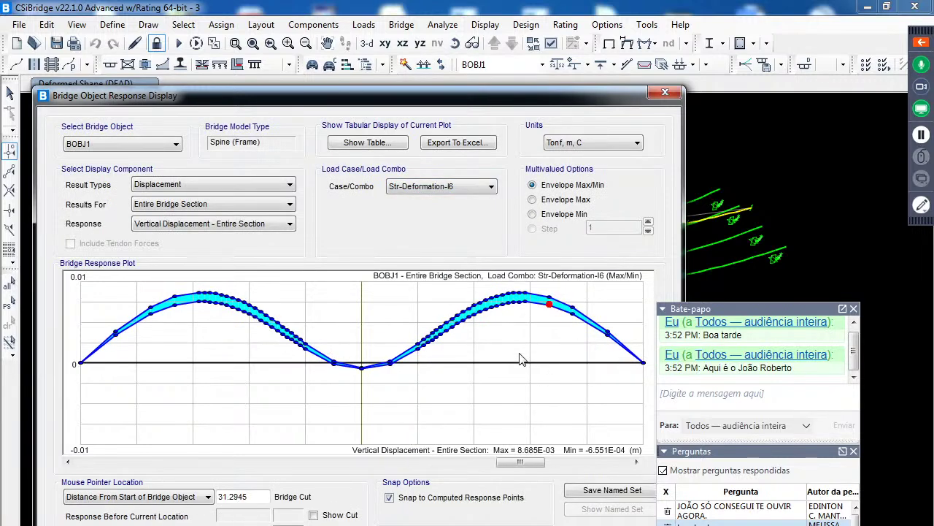
Plot the entire section's longitudinal displacement for Str-Deformation-I6, and close the bridge response display
click(243, 227)
click(248, 257)
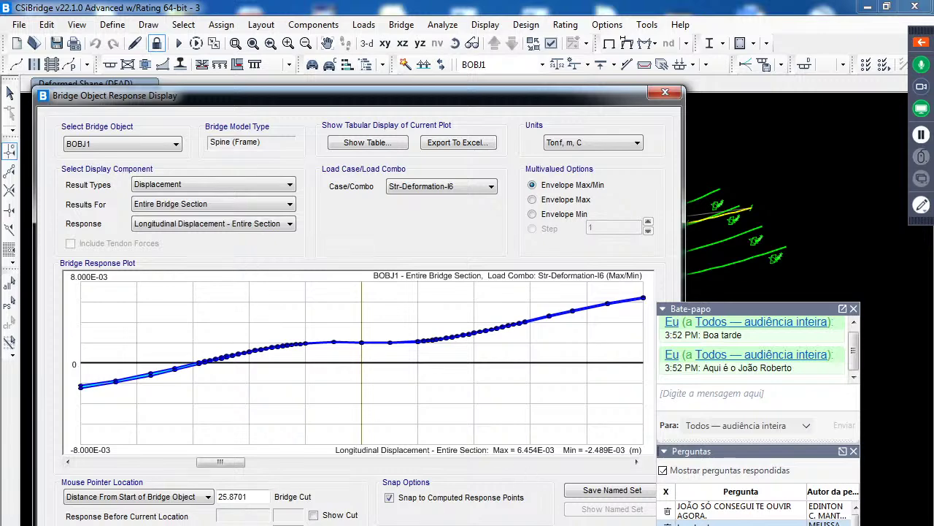
key(Escape)
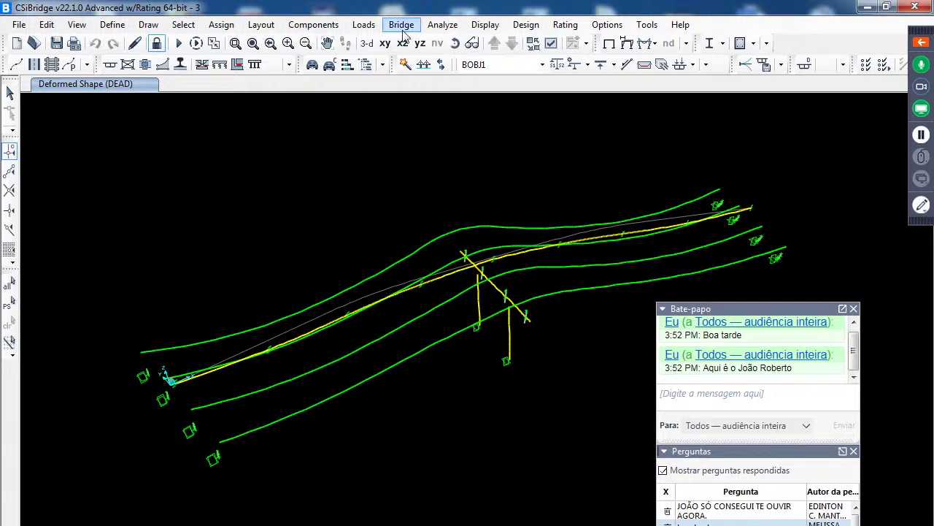
Display the MOVE1 vertical influence surface of LANE1 and LANE2 for Shear 3-3 in frame 1 at relative distance 0.5
click(473, 25)
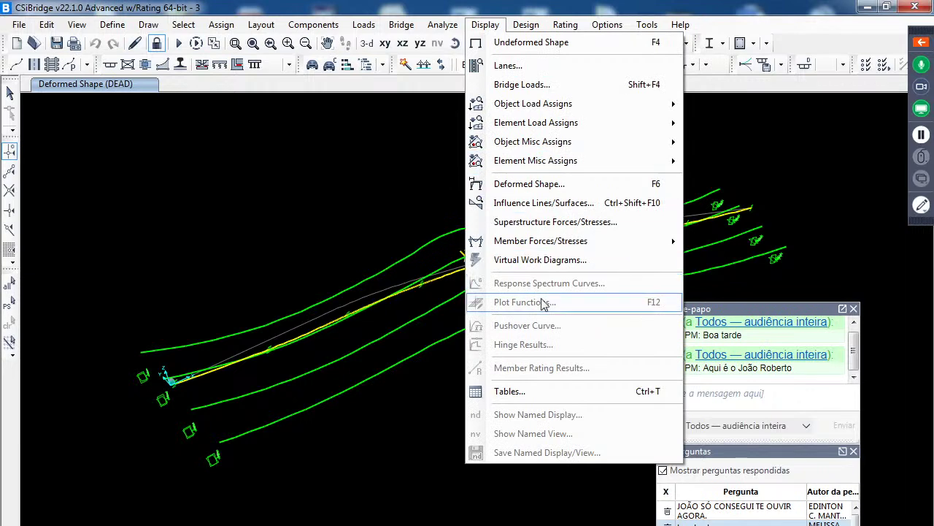
click(567, 202)
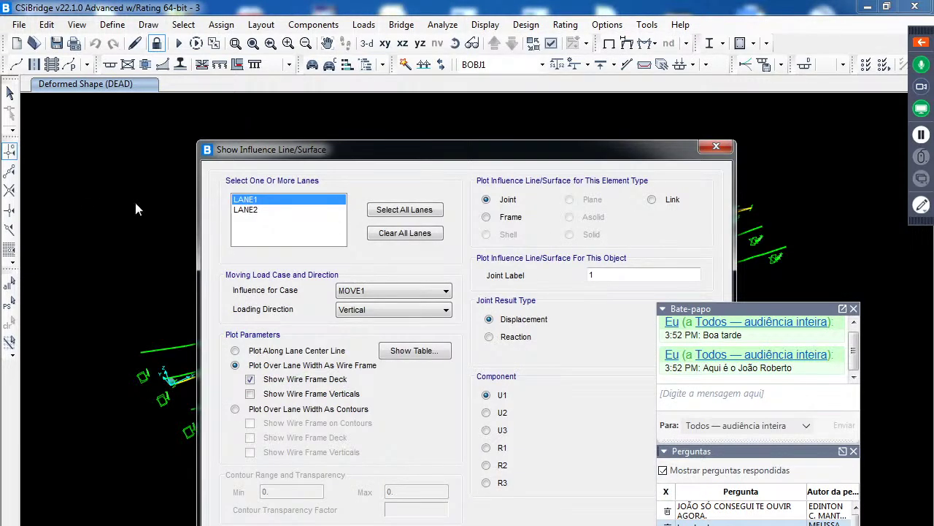
click(247, 211)
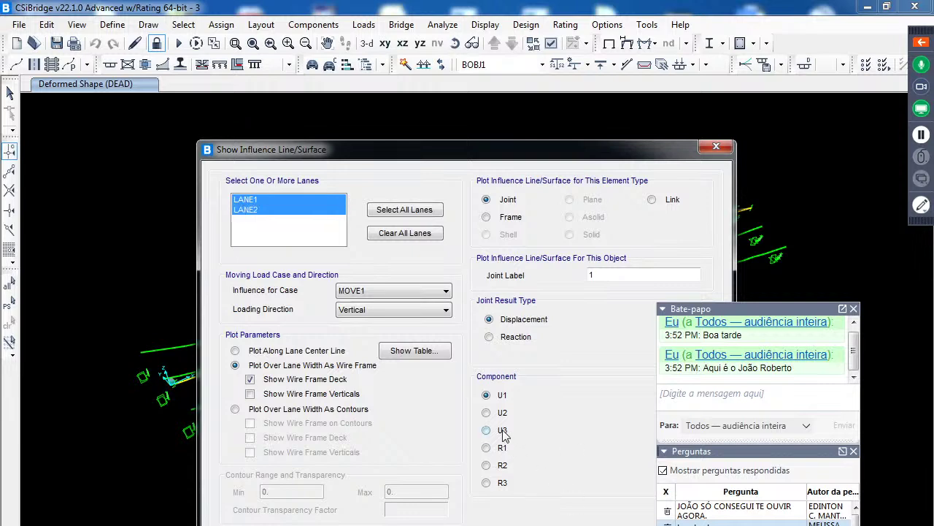
click(508, 218)
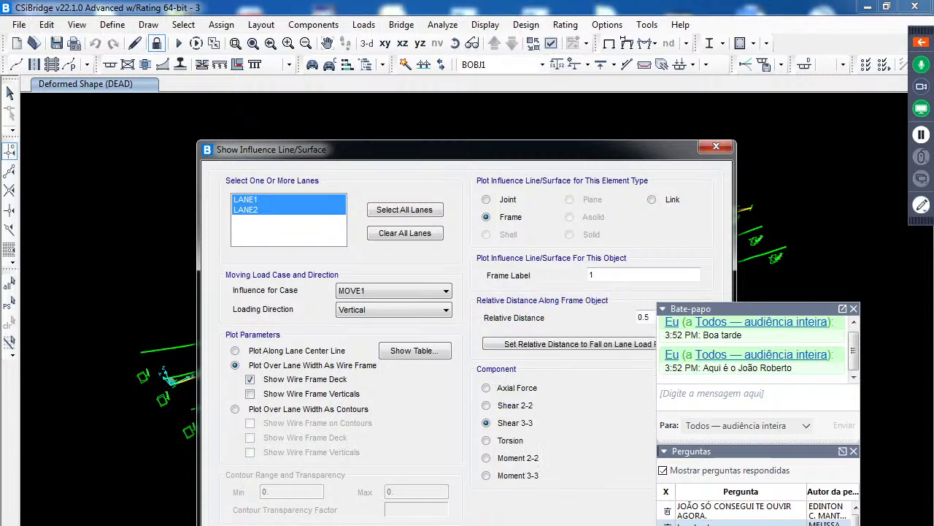
key(Return)
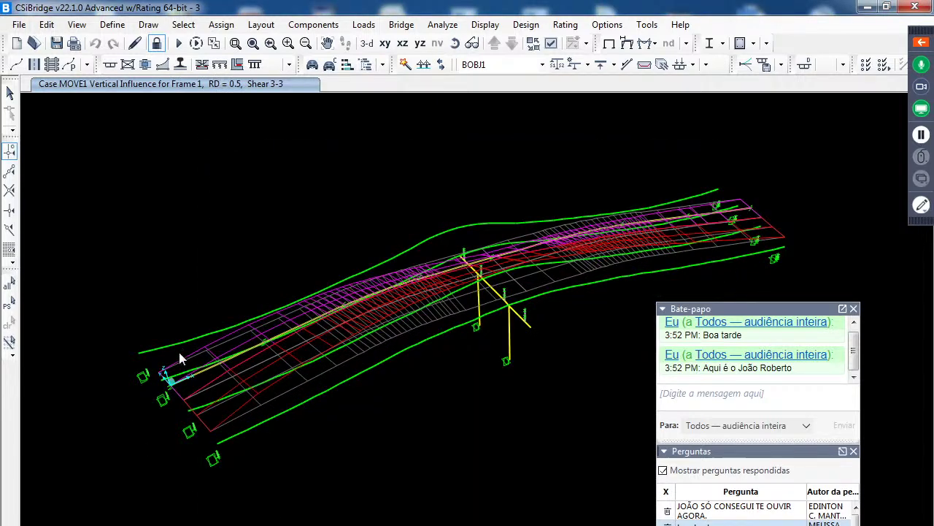
right_click(209, 382)
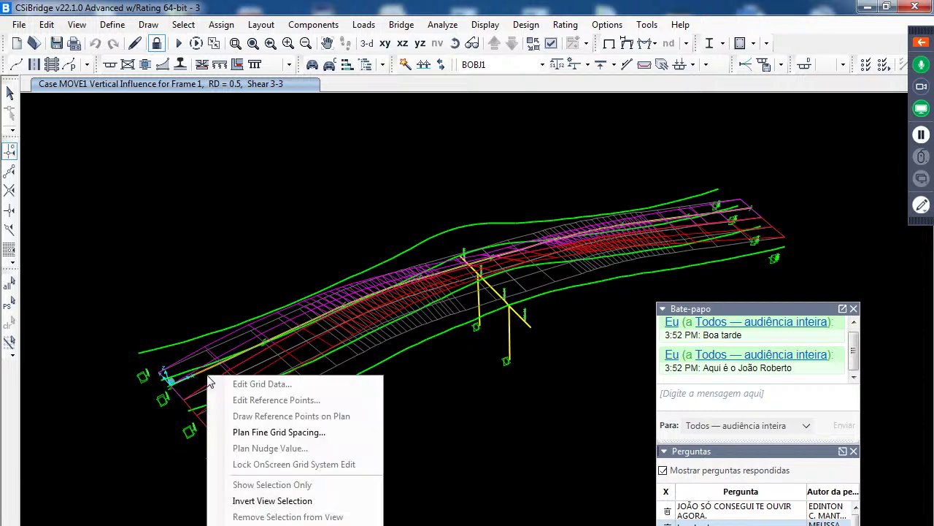
right_click(205, 368)
right_click(205, 368)
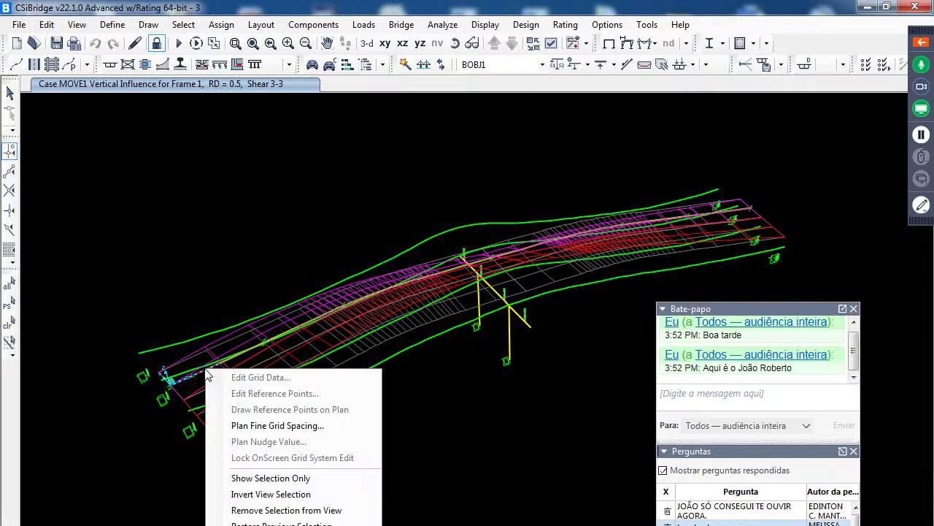
click(405, 39)
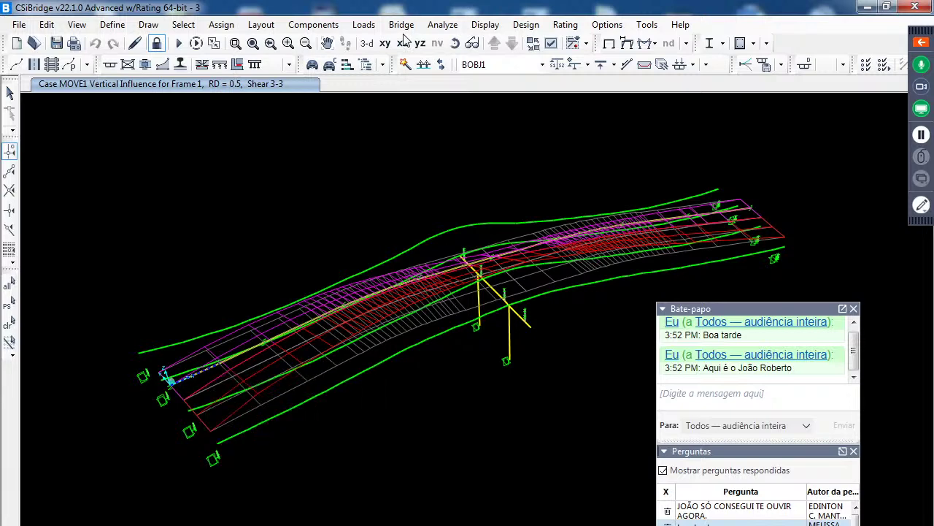
Display the superstructure forces of BOBJ1 and plot the entire section's torsion for Str-Deformation-I6, with the meeting chat clear of the plot
click(485, 24)
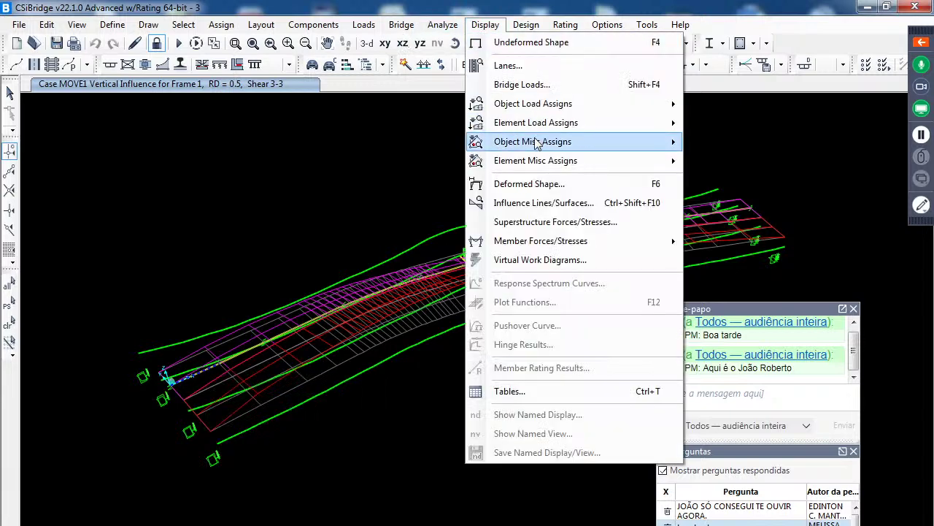
click(592, 222)
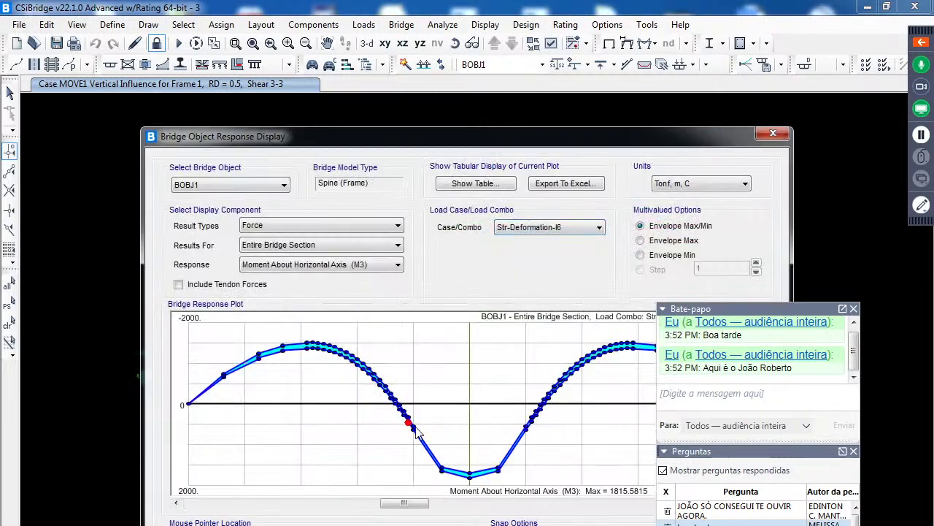
click(360, 266)
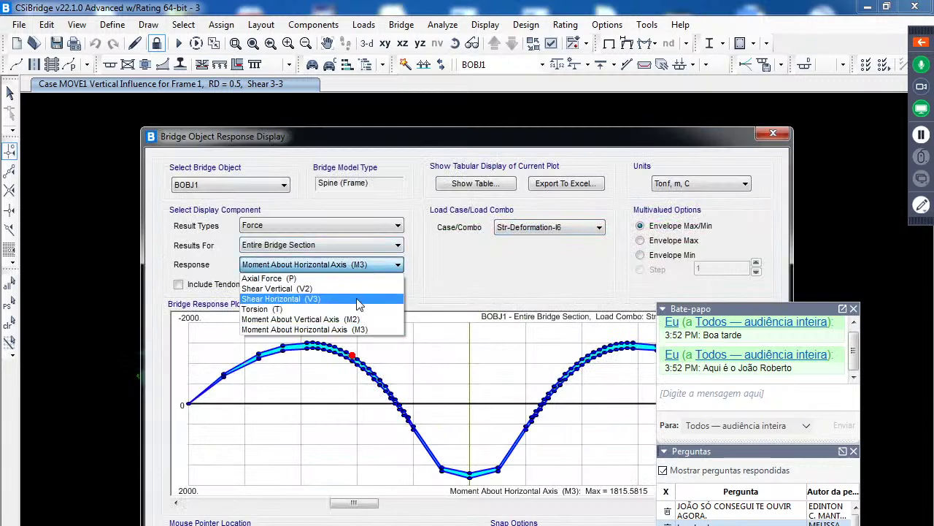
click(358, 309)
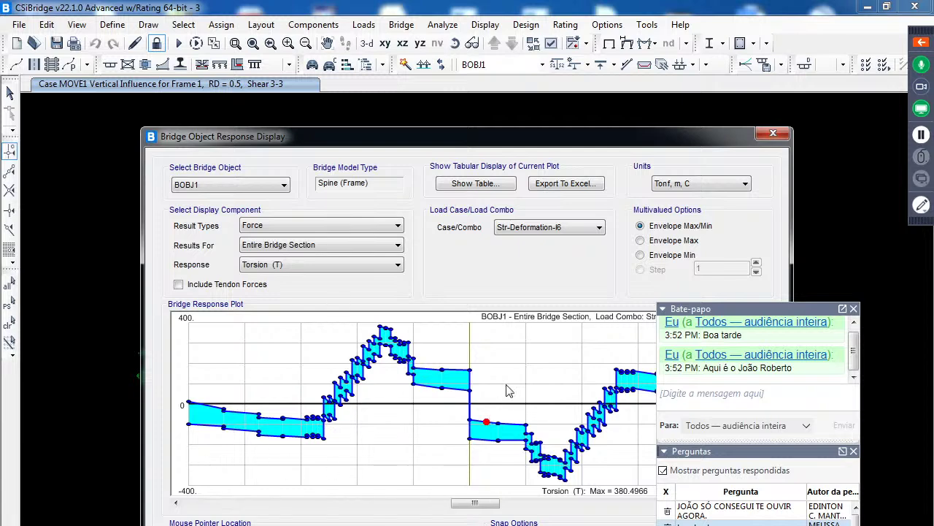
drag(806, 308, 876, 363)
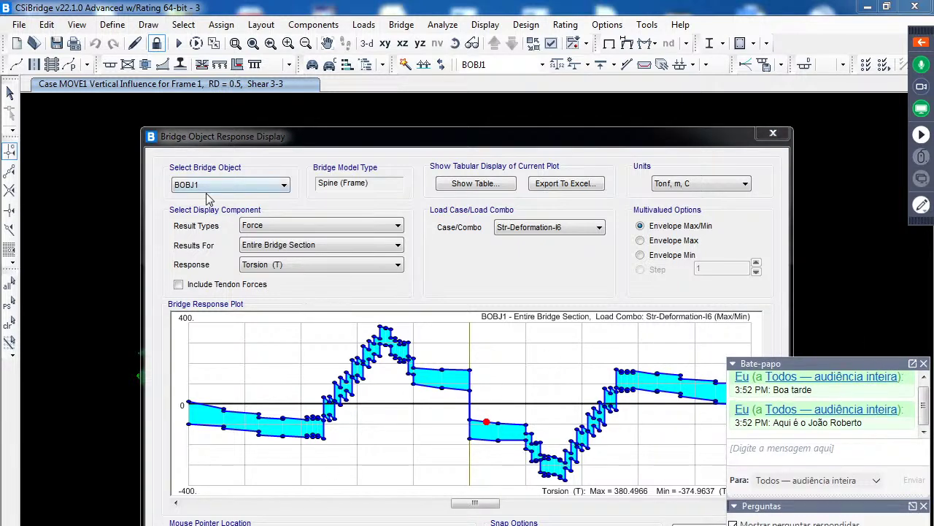
click(295, 247)
click(296, 245)
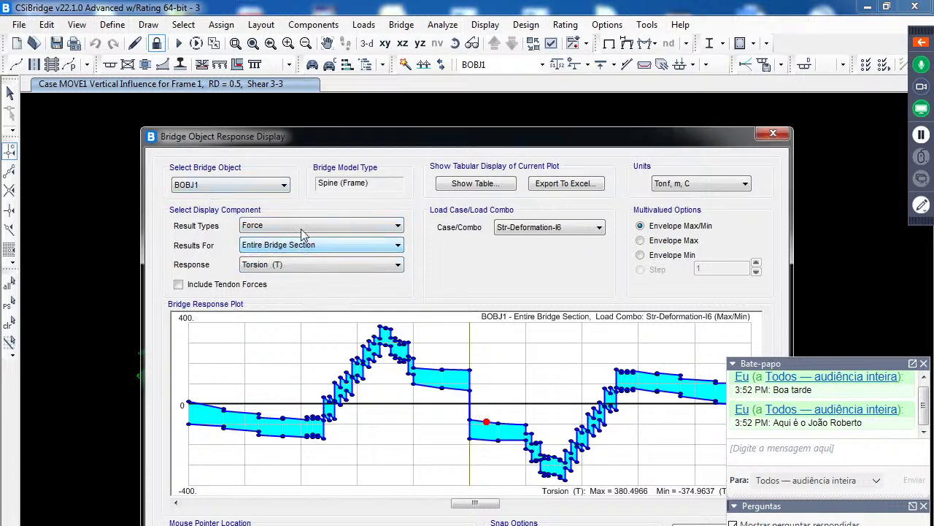
click(277, 268)
click(281, 267)
Plot the torsion for the Str-Deformation-II6 and Str-IV8 combinations in turn, and close the response display
click(565, 230)
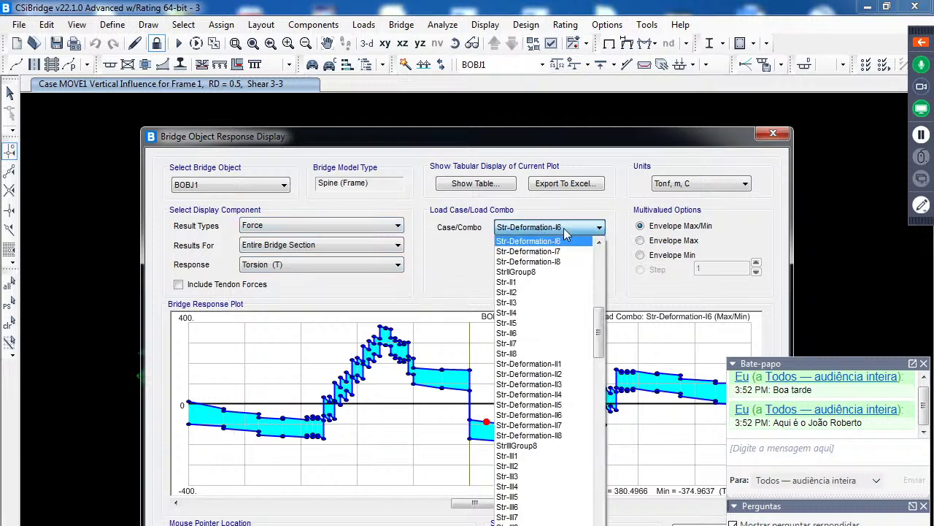
click(560, 414)
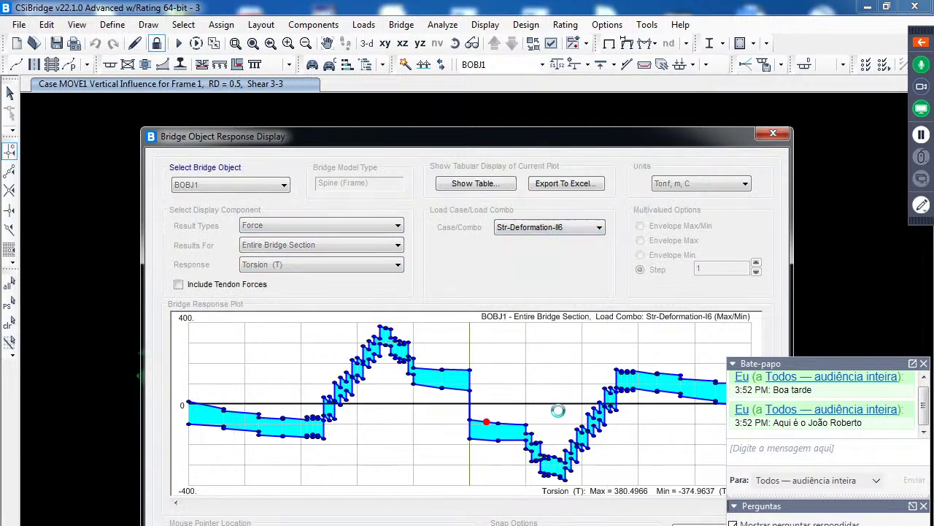
click(574, 230)
click(559, 287)
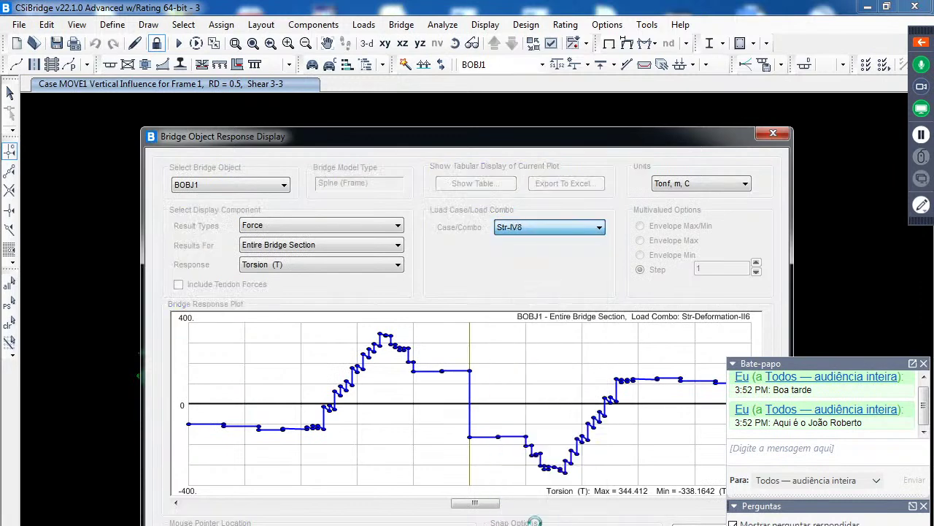
click(527, 503)
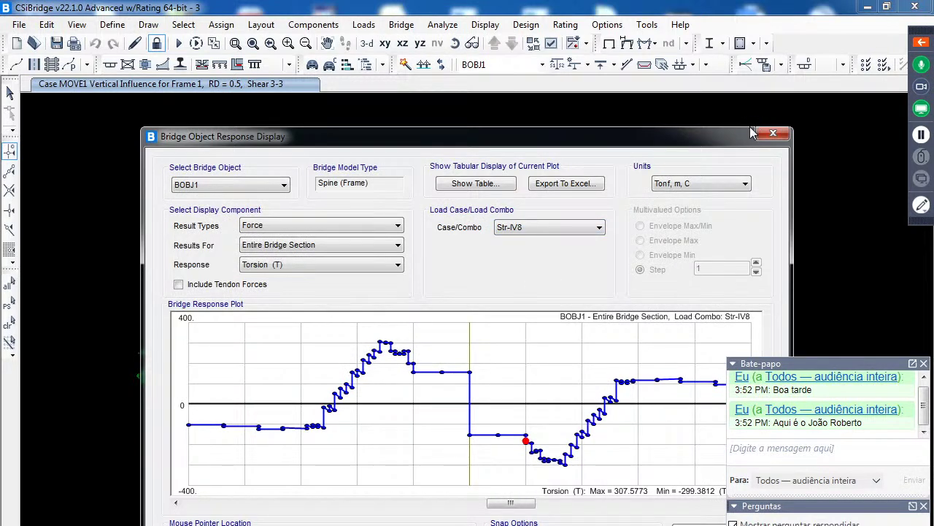
click(774, 135)
Display the frame Moment 3-3 diagram on the bridge model for the DEAD load case
click(481, 27)
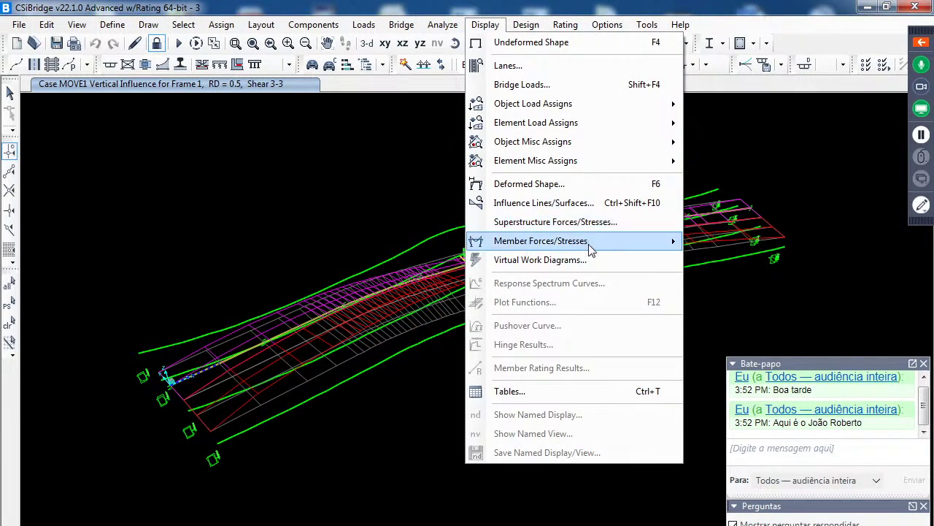
mouse_move(592, 243)
click(763, 283)
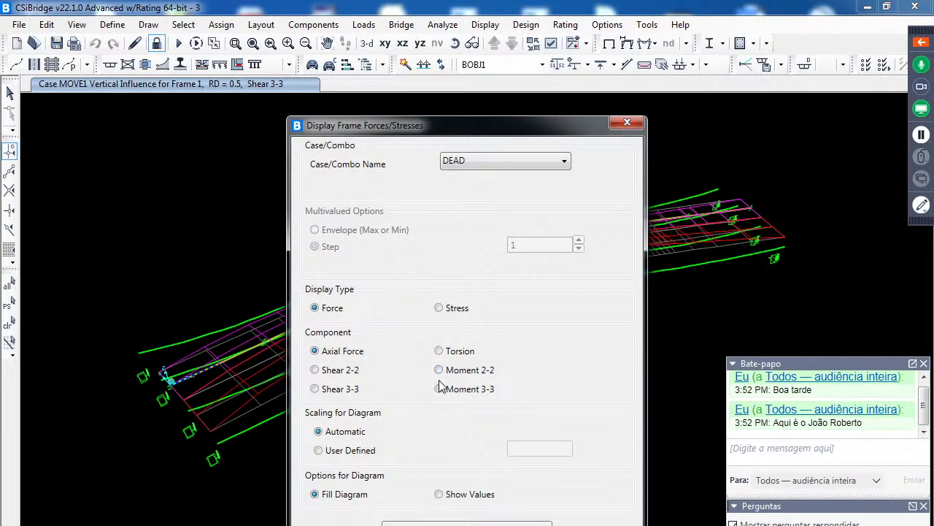
click(440, 390)
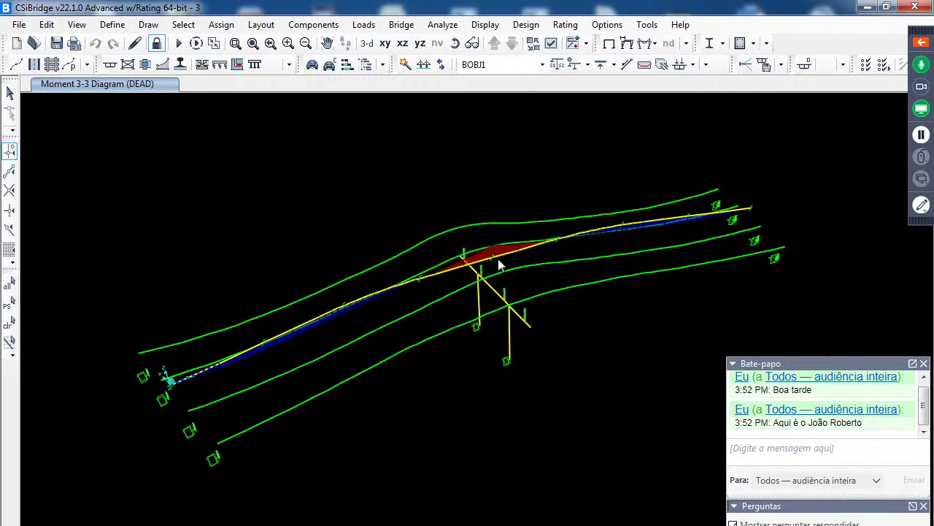
ctrl+click(485, 260)
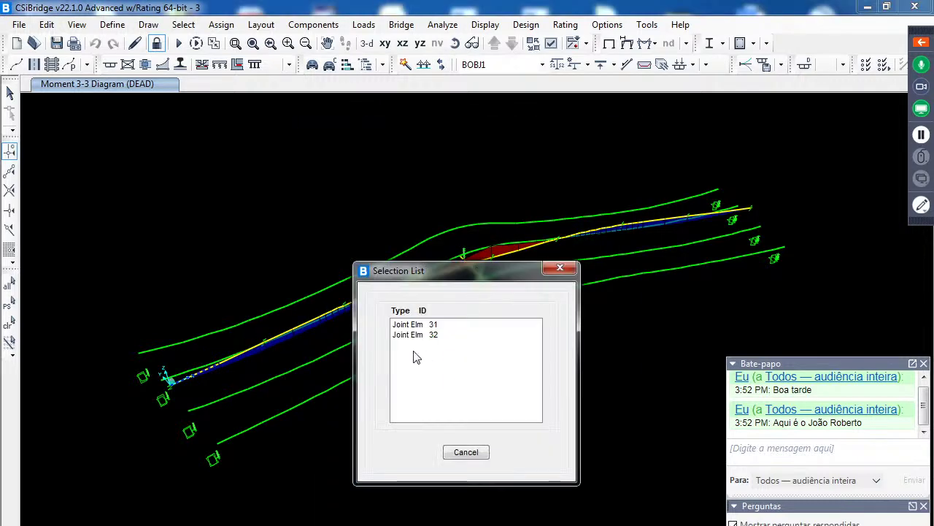
click(422, 324)
right_click(423, 324)
click(632, 335)
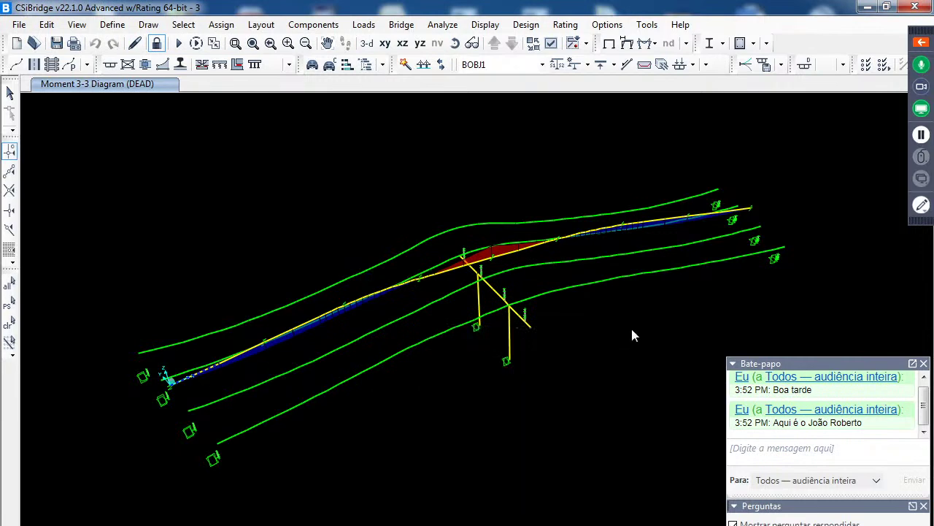
Inspect the detailed DEAD diagrams of the deck frame beside the pier, reading values at about 1.56 m, and close them
scroll(489, 250, up, 3)
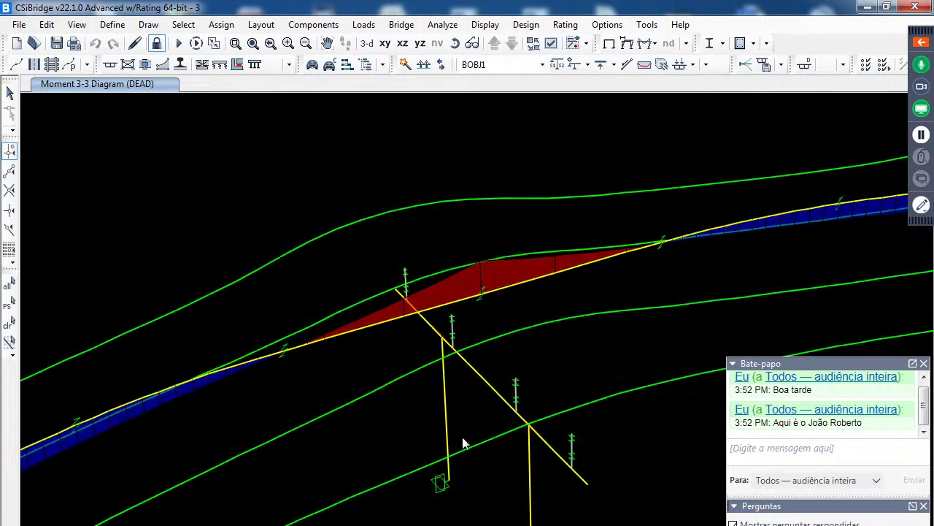
right_click(457, 301)
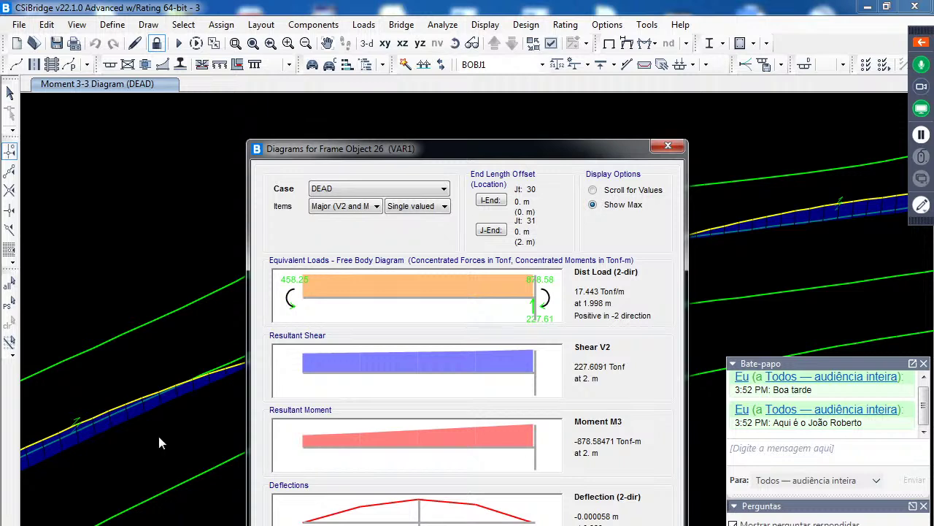
click(529, 377)
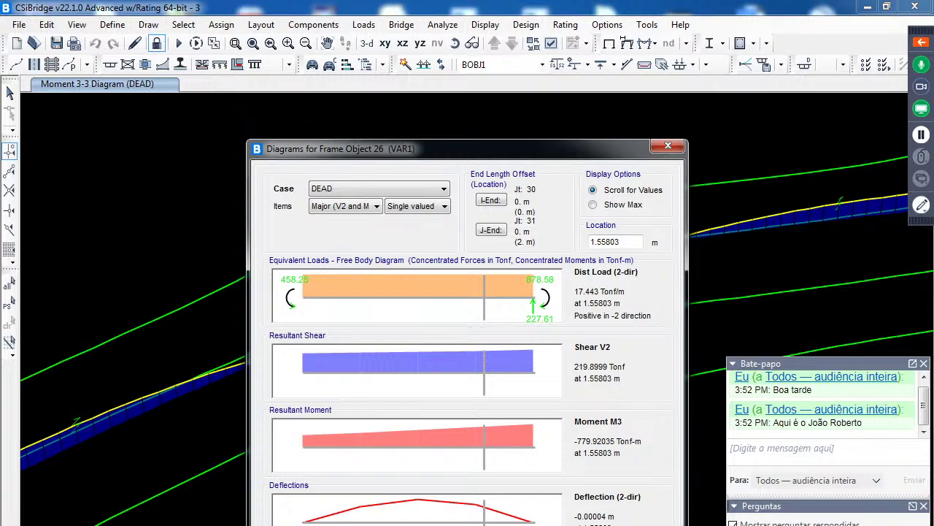
key(Escape)
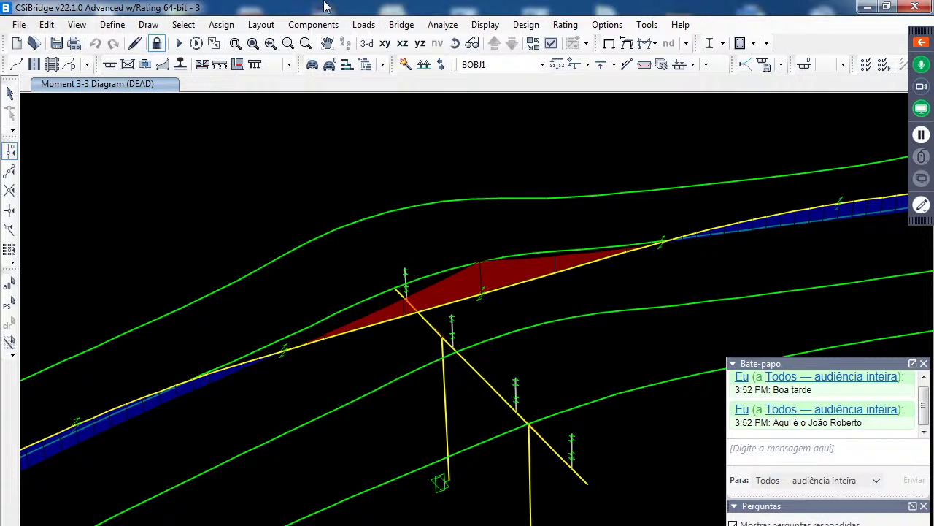
Show the Base Reactions table from the structure output analysis results, and close it after review
click(485, 25)
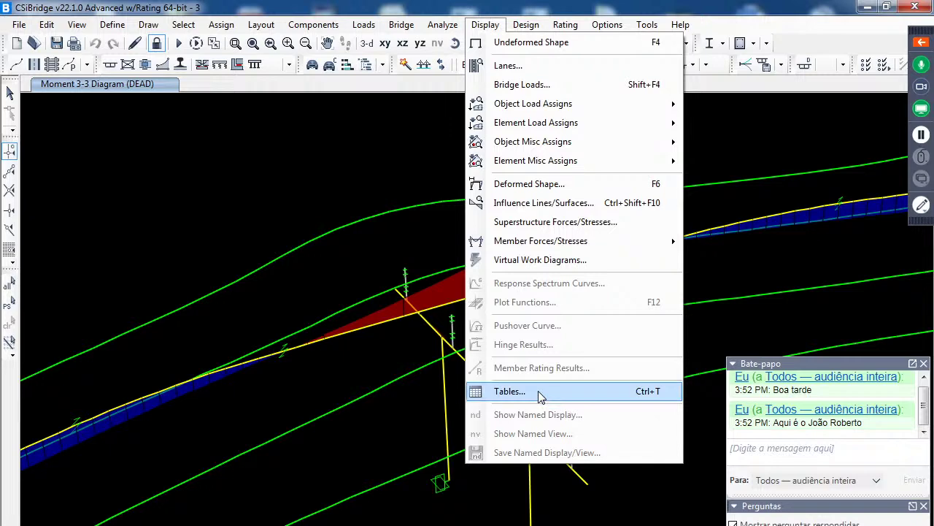
click(538, 391)
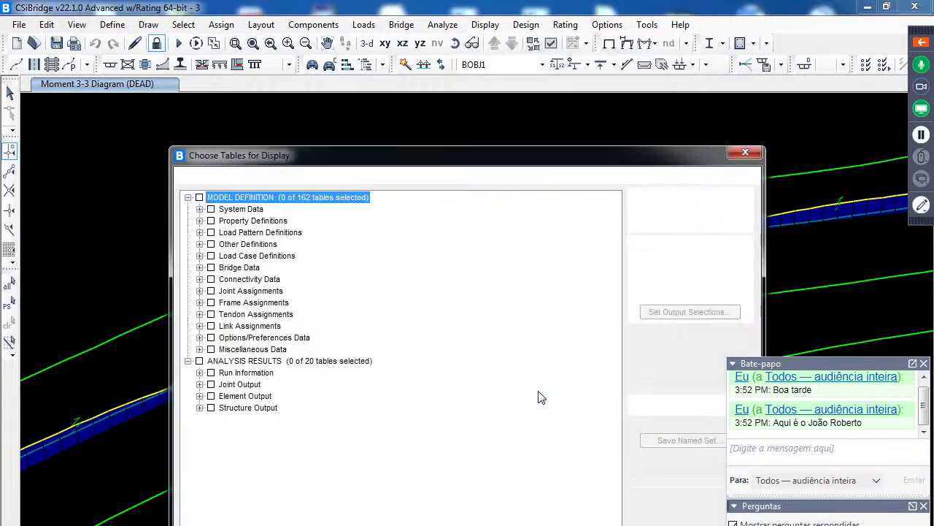
click(199, 407)
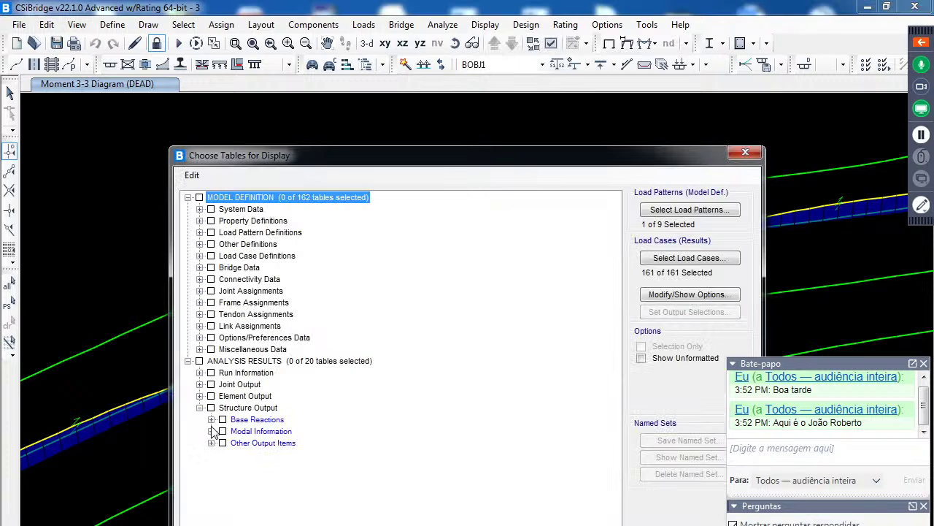
click(211, 419)
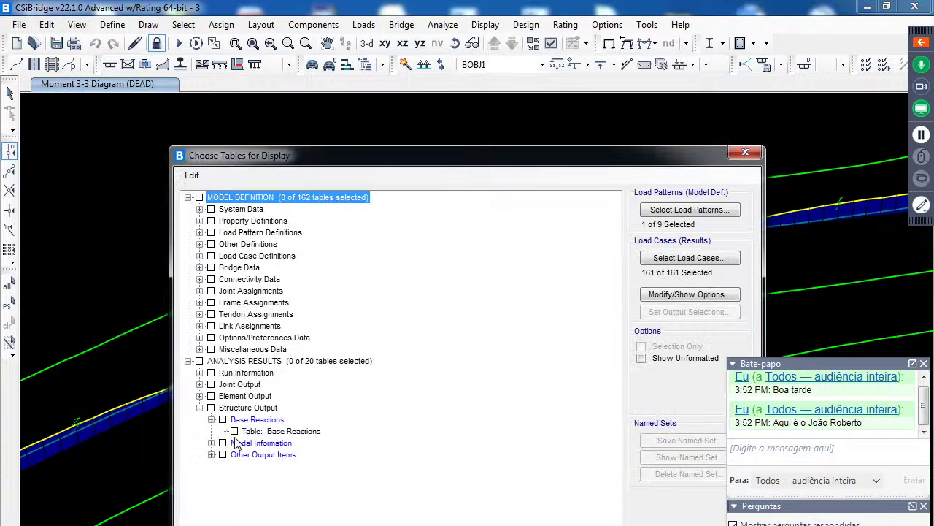
click(235, 432)
click(235, 431)
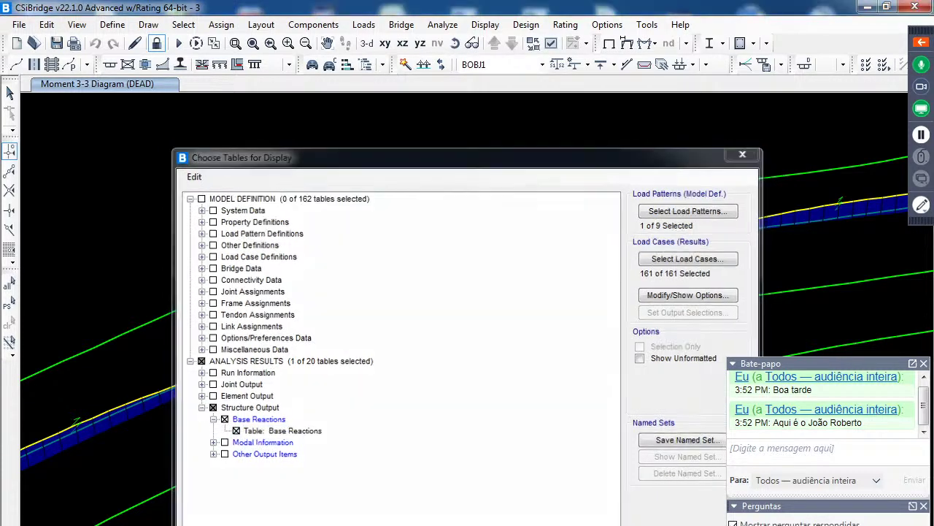
click(550, 519)
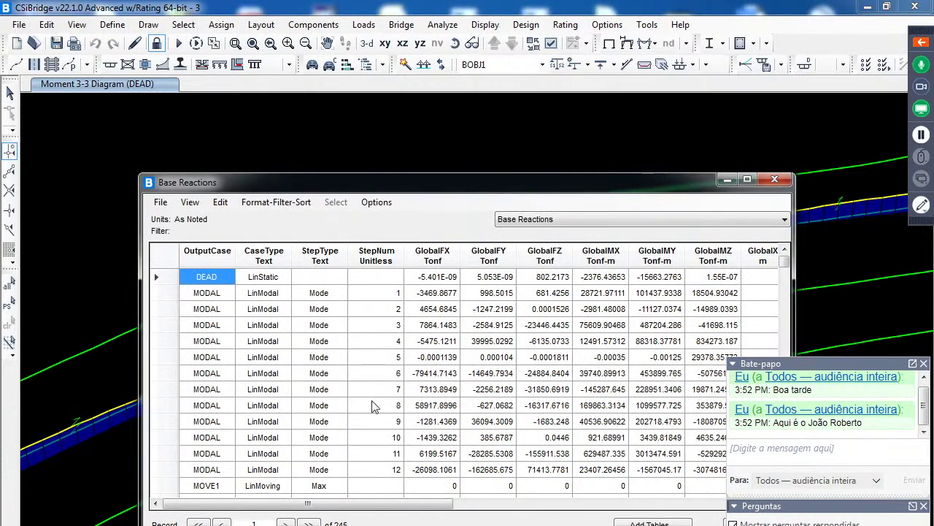
click(777, 178)
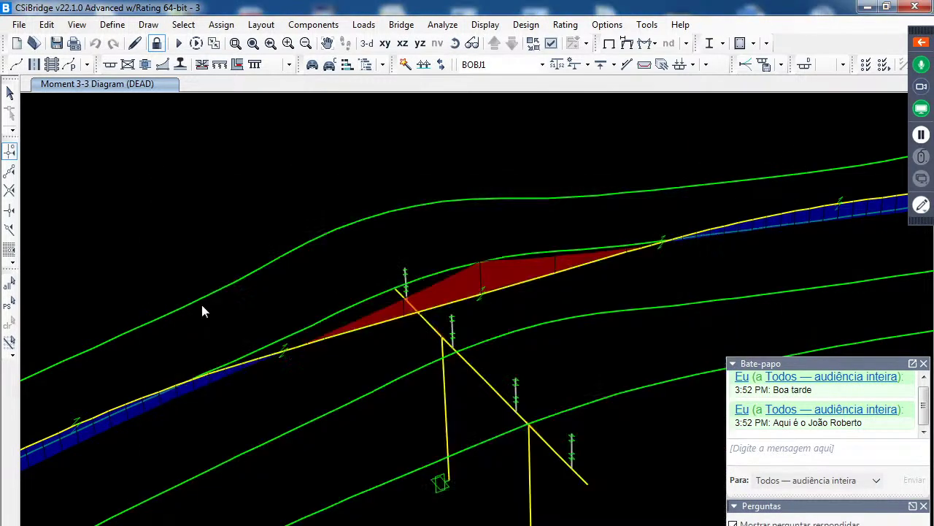
Review the settings of the CBoxTendon superstructure design request and close the design requests
click(525, 25)
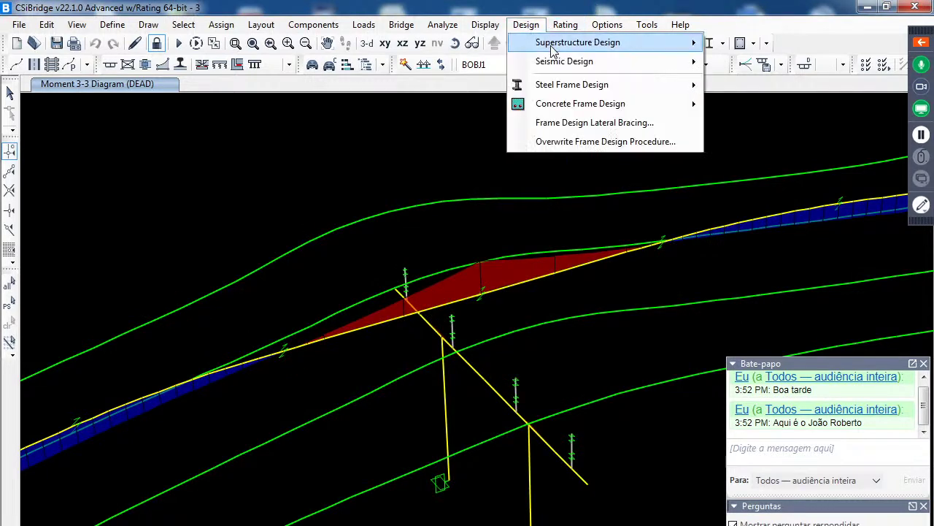
mouse_move(553, 49)
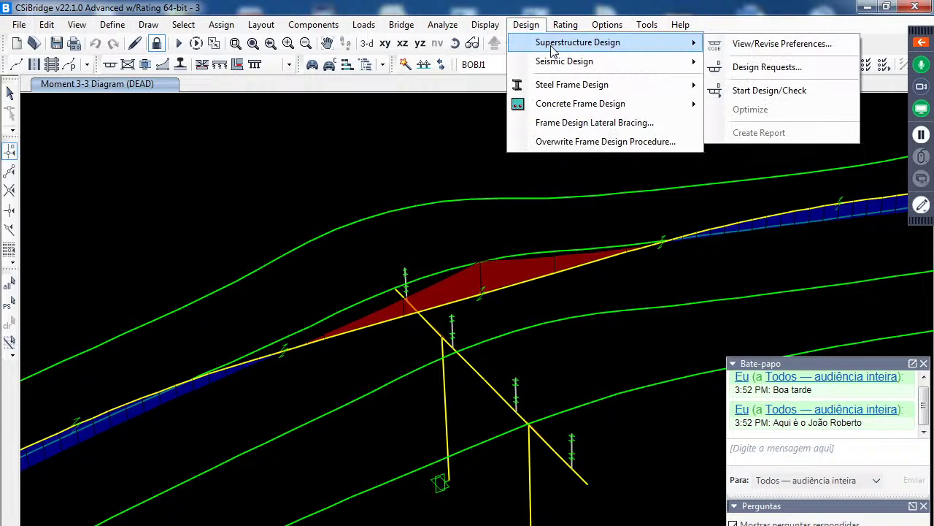
click(809, 68)
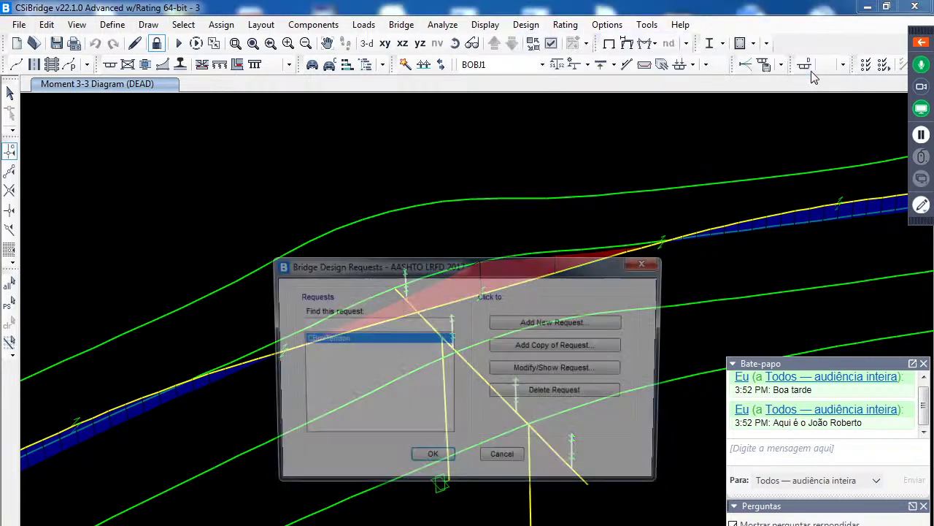
click(527, 367)
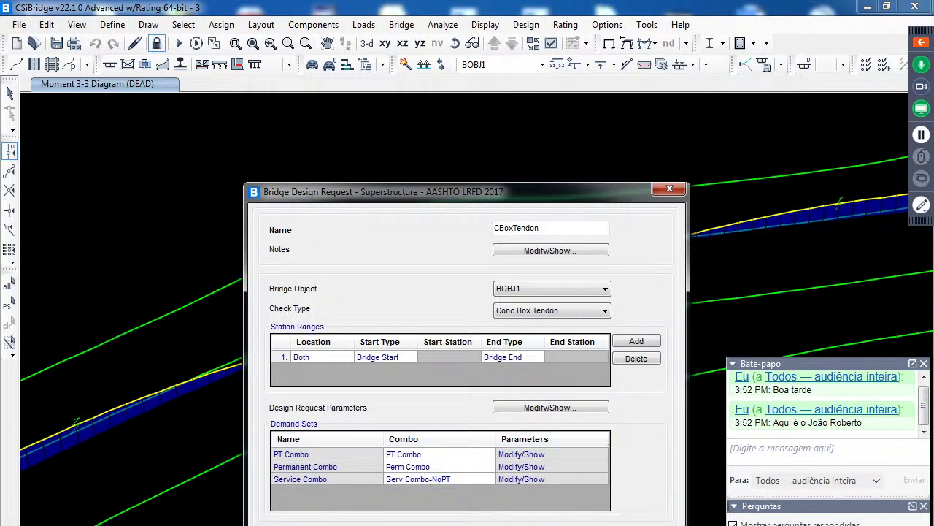
key(Return)
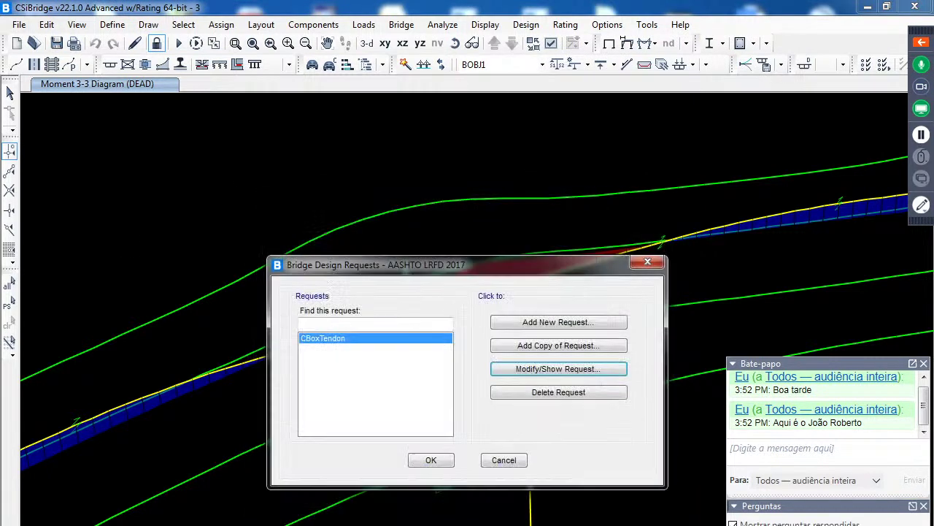
click(428, 460)
Run the superstructure design for the CBoxTendon request on BOBJ1
click(529, 28)
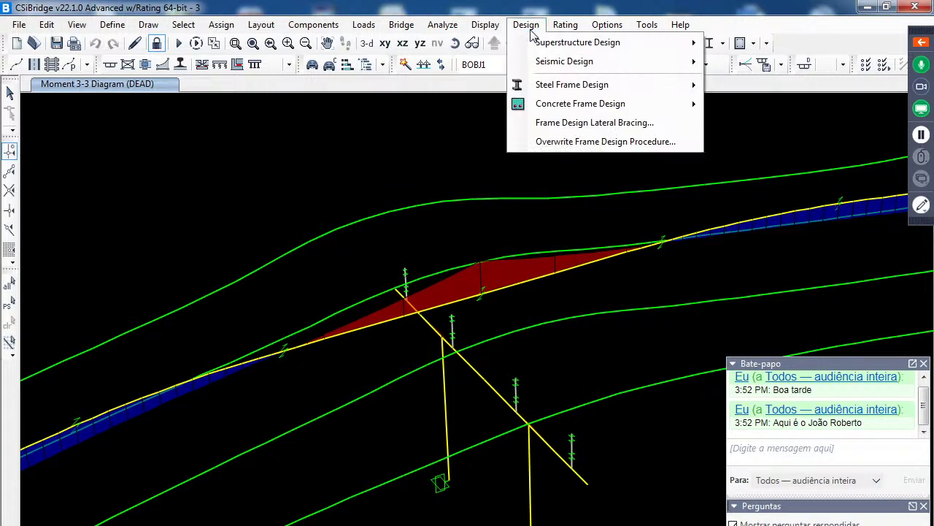
mouse_move(551, 46)
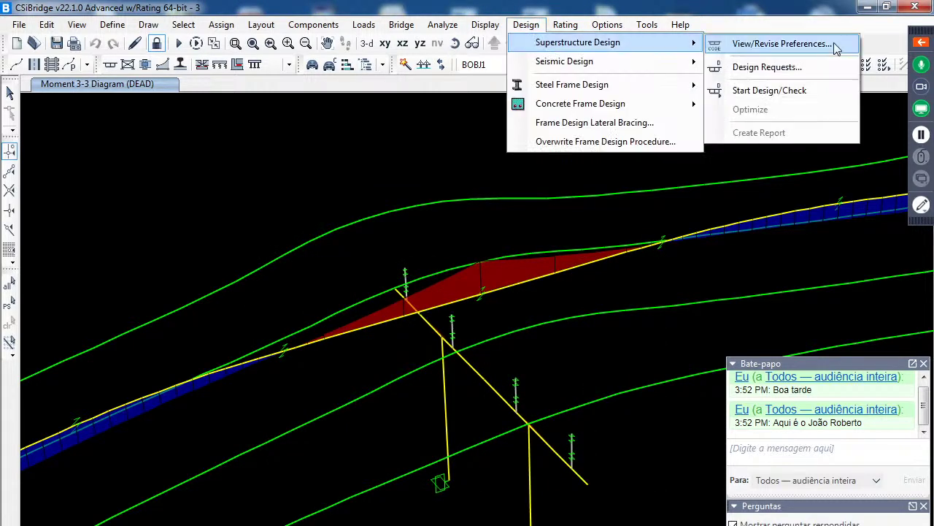
click(770, 90)
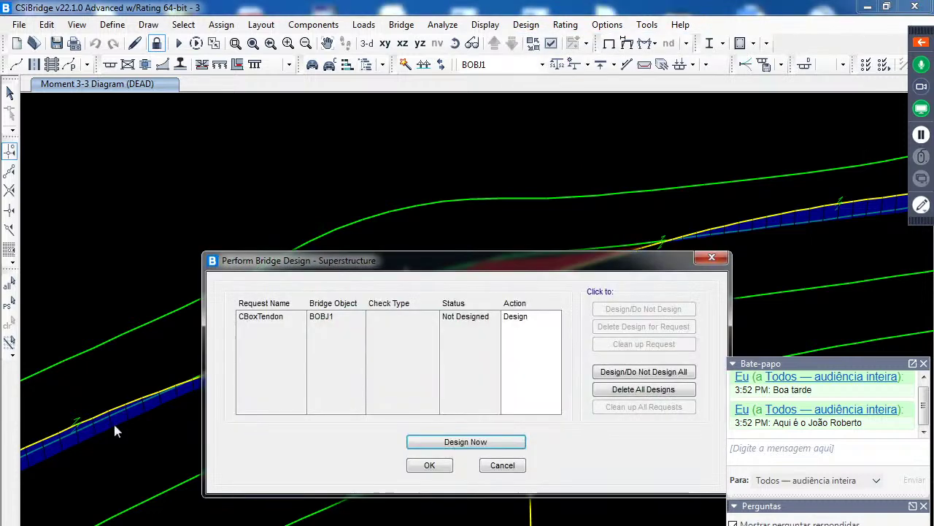
click(330, 321)
click(511, 442)
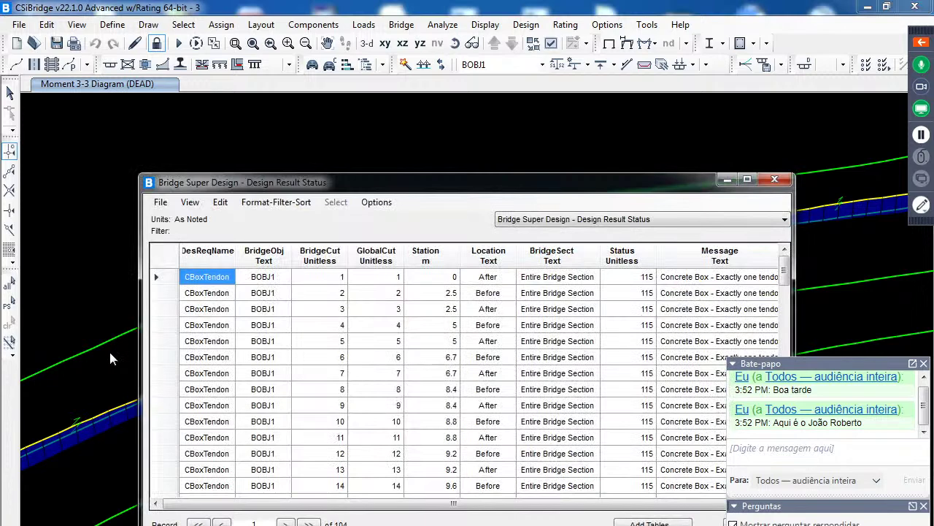
Review the Bridge Super Design - Design Result Status table, checking which tables it offers, and close it
click(640, 219)
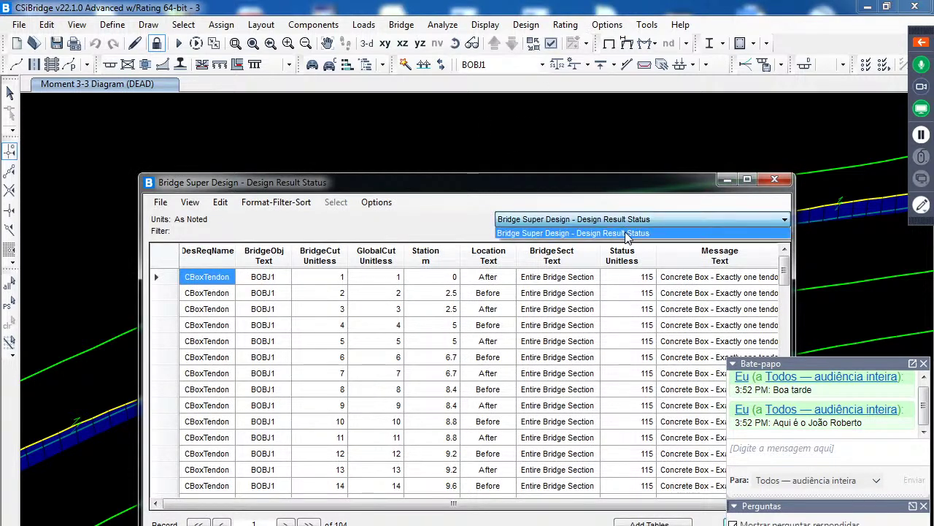
click(625, 233)
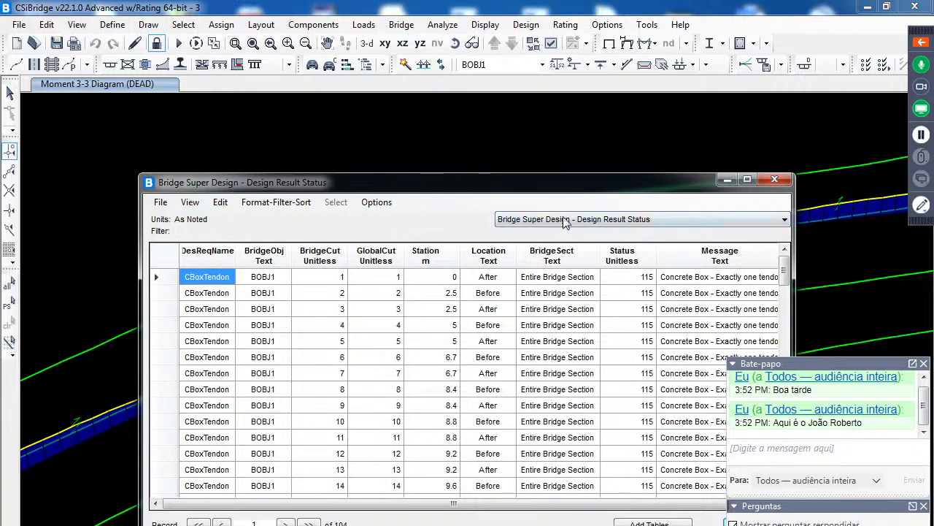
drag(584, 183, 464, 116)
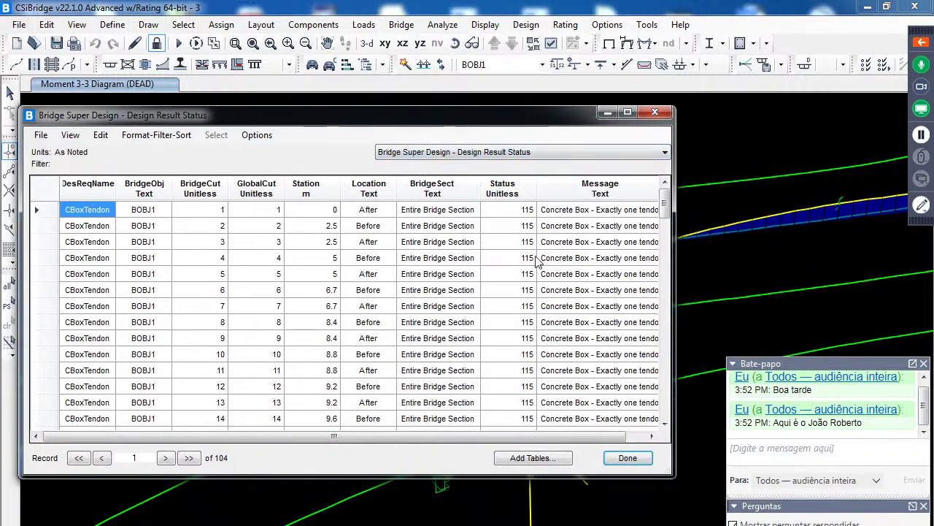
click(628, 458)
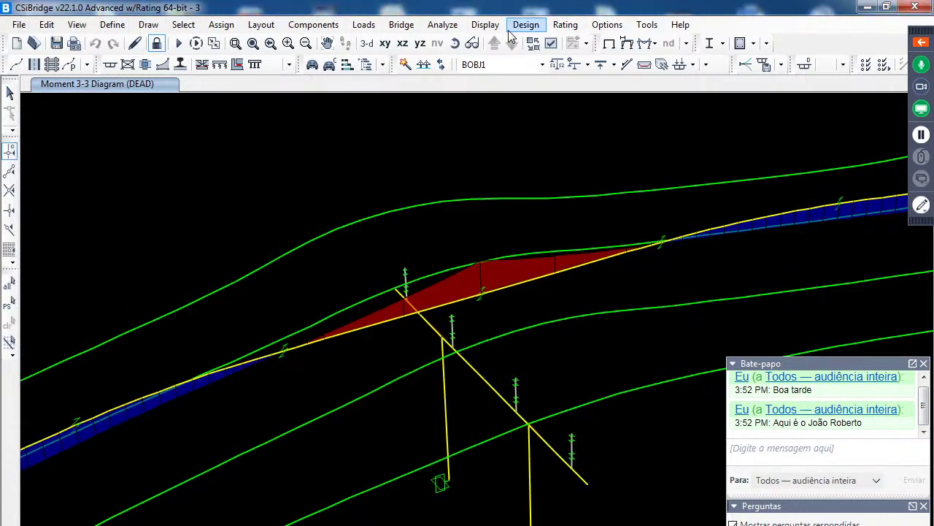
Add a superstructure design request for BOBJ1 with the Conc Box Shear check type, keeping the default name and demand set
click(531, 28)
mouse_move(549, 49)
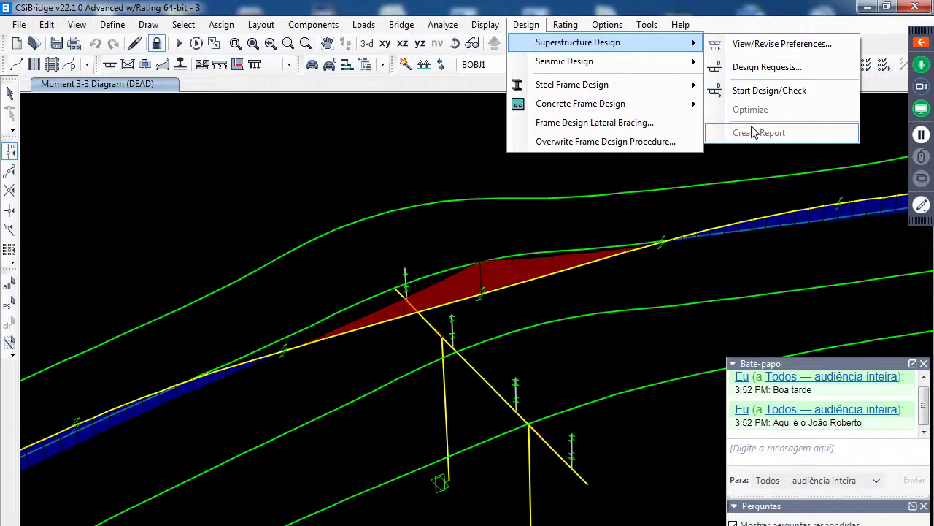
click(789, 67)
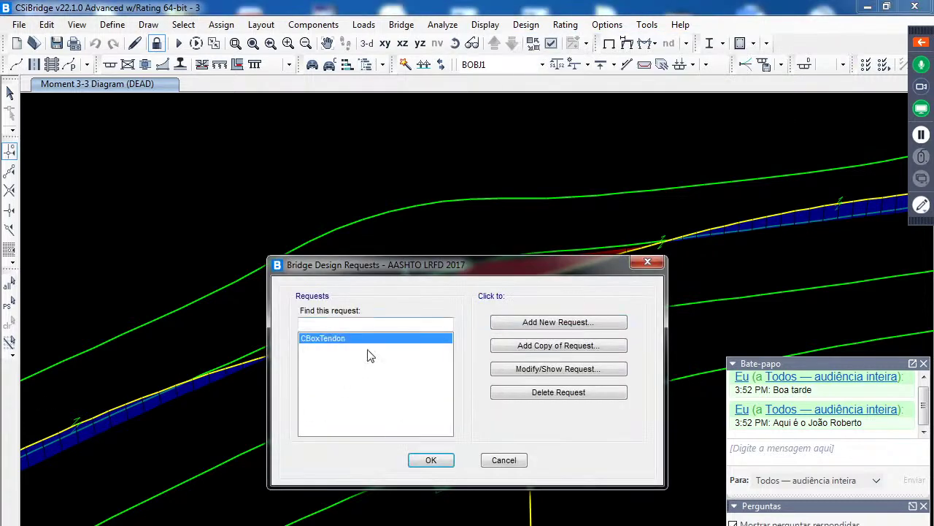
click(557, 324)
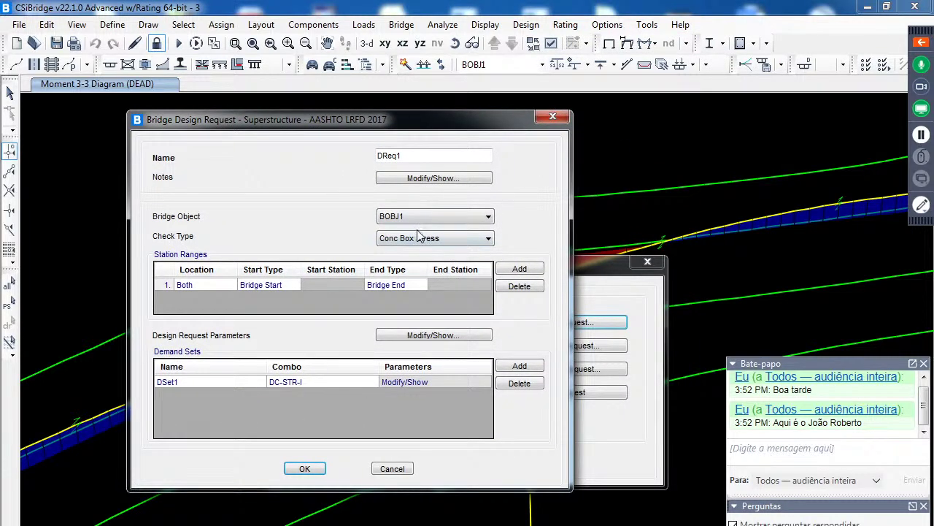
click(418, 233)
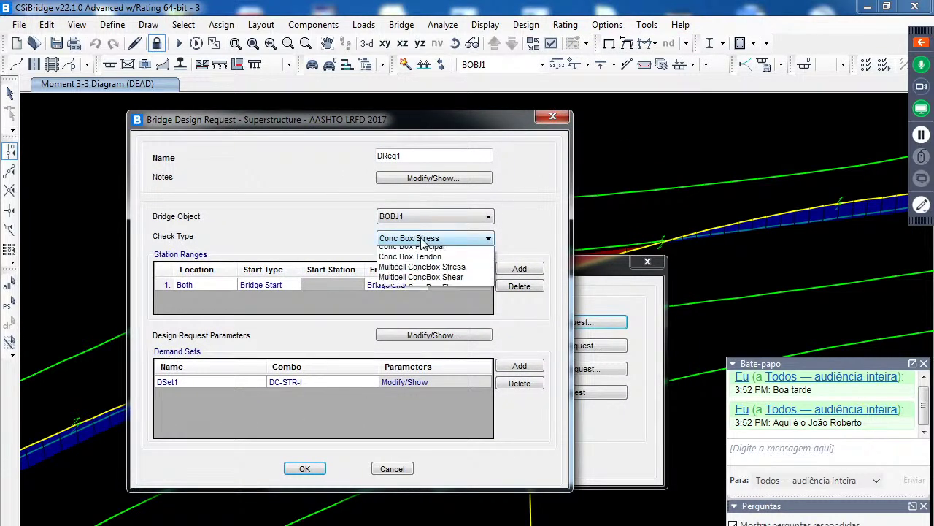
click(430, 264)
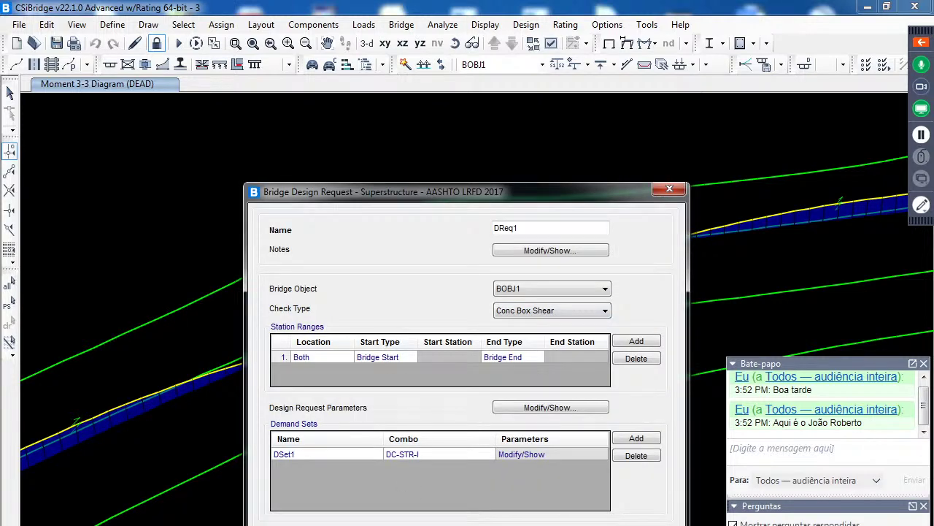
key(Return)
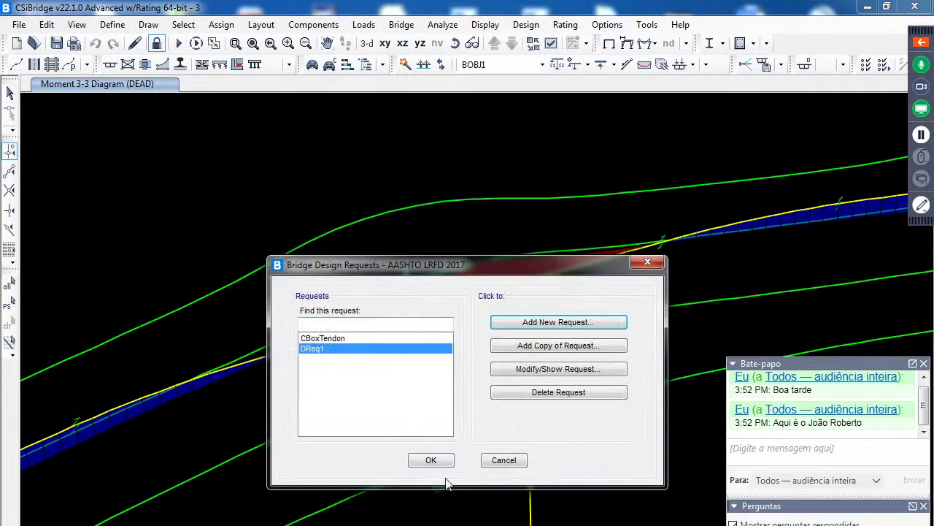
click(429, 465)
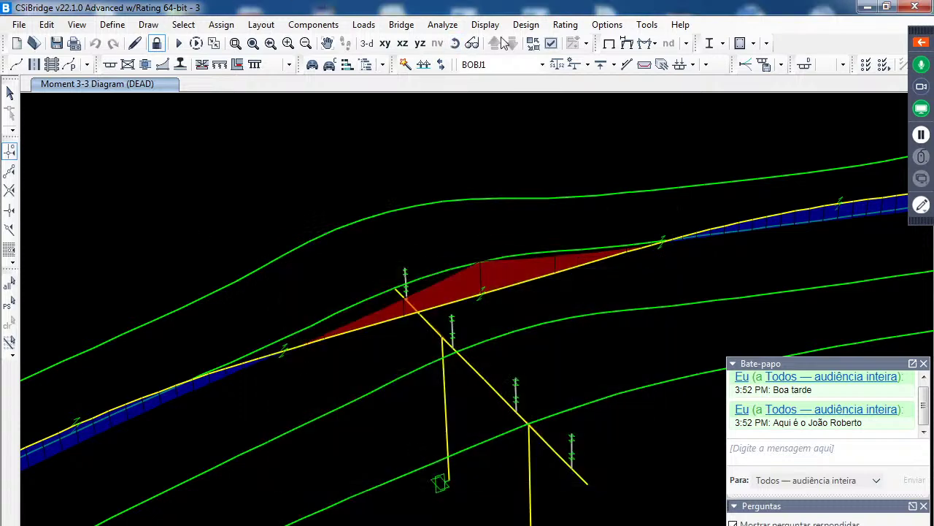
Run the superstructure design with the concrete box shear request DReq1 selected
click(525, 28)
mouse_move(642, 42)
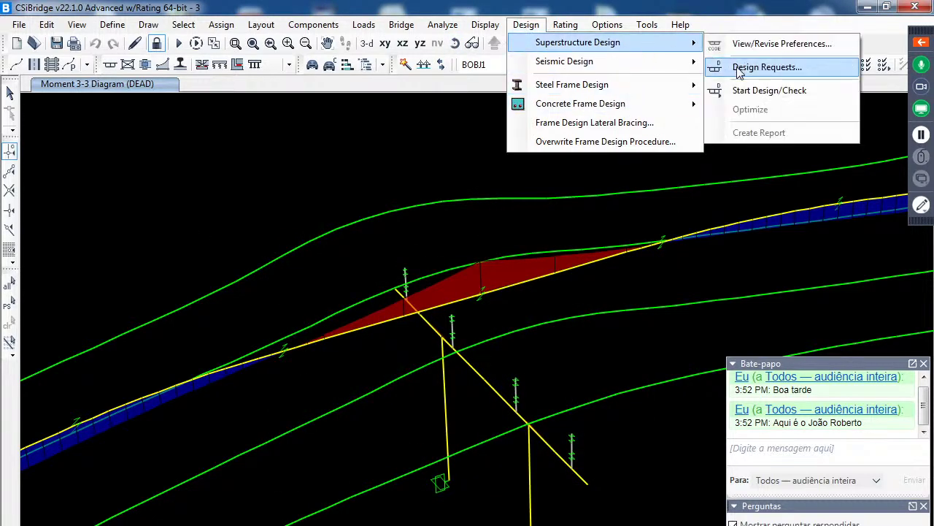
click(748, 92)
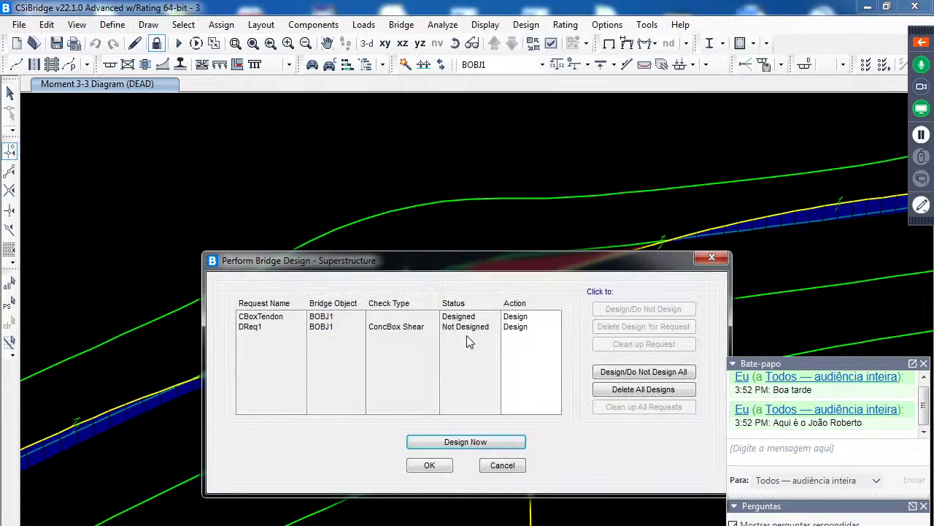
click(244, 328)
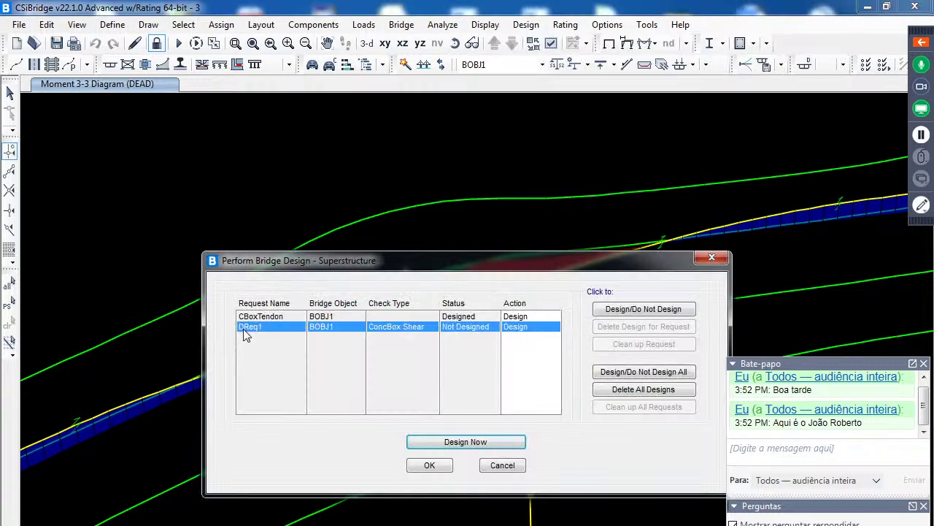
click(476, 441)
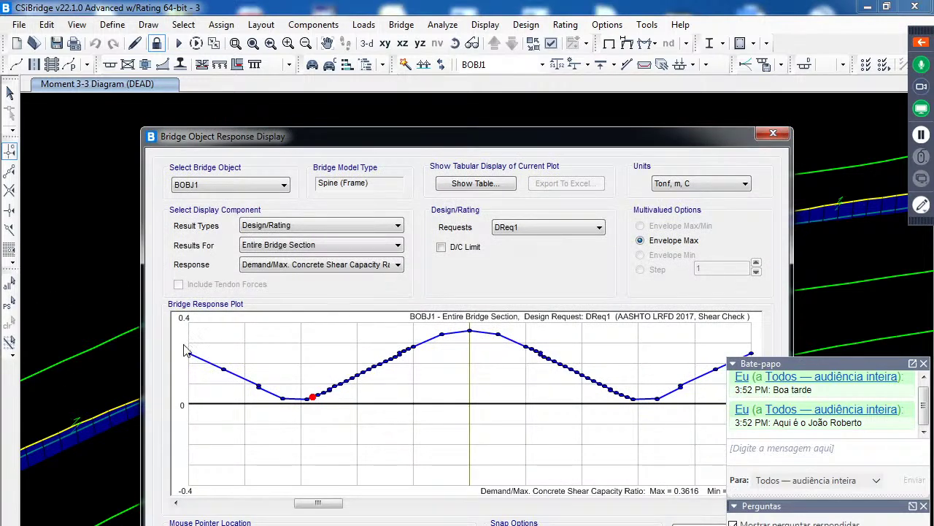
Show the D/C limit for DReq1 and review the concrete shear capacity ratio for Left Exterior Web, Interior Web 1 and Right Exterior Web
click(441, 247)
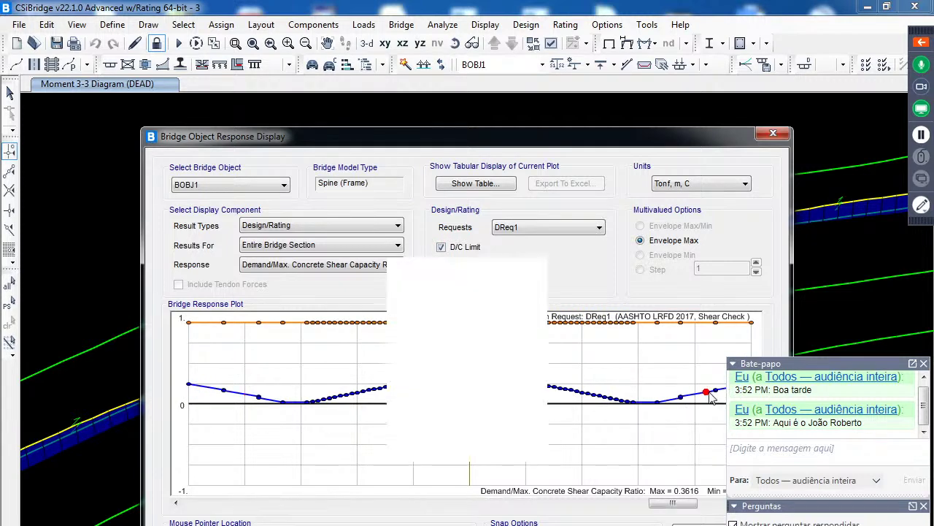
click(507, 433)
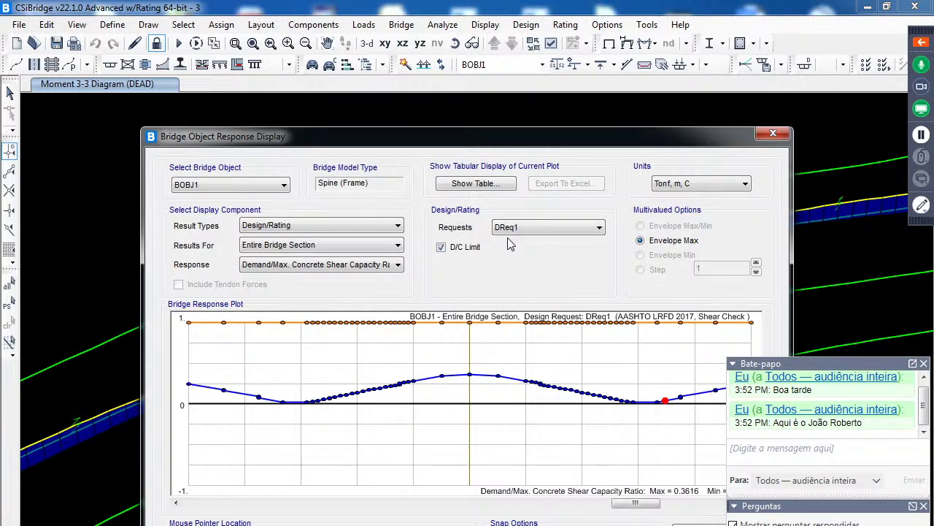
click(335, 250)
click(316, 272)
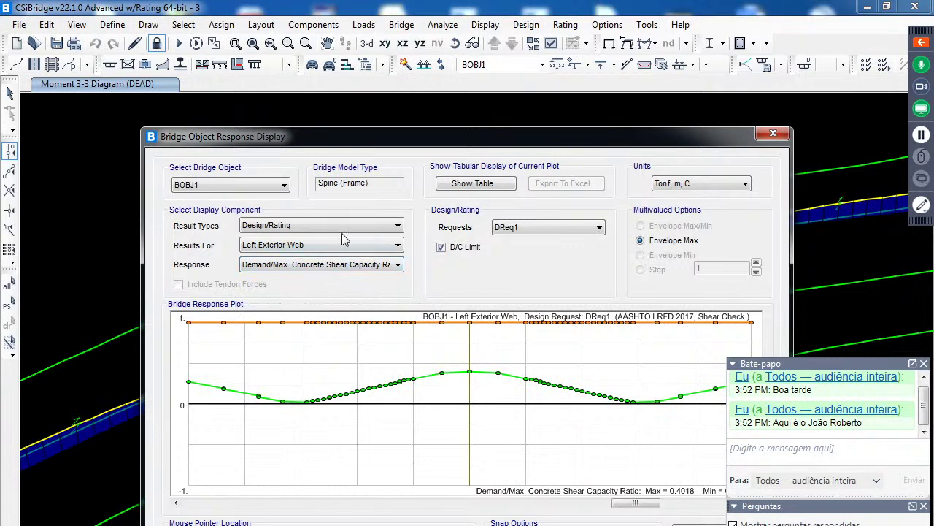
click(335, 243)
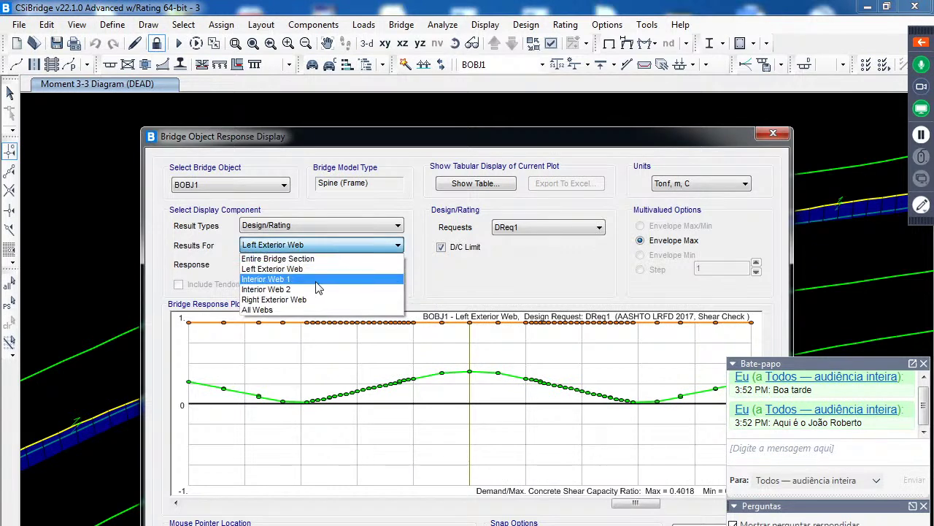
click(316, 280)
click(315, 245)
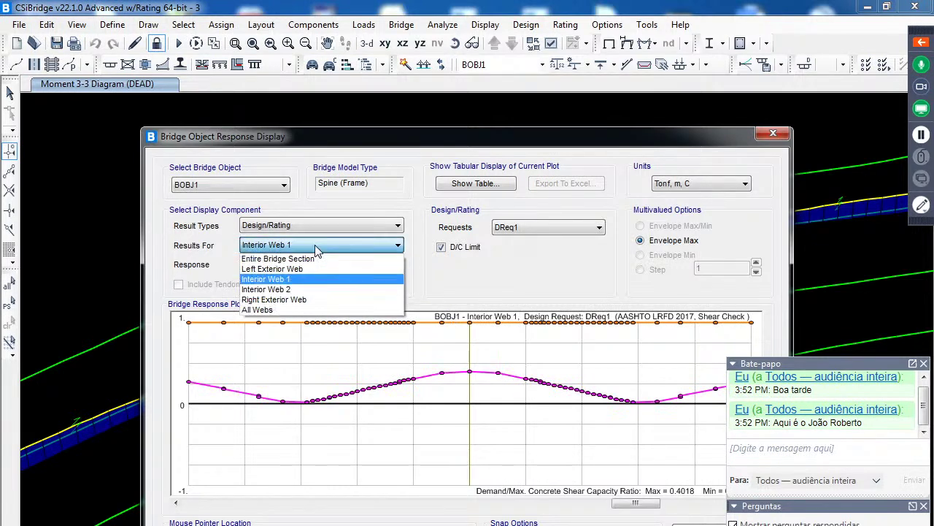
click(314, 298)
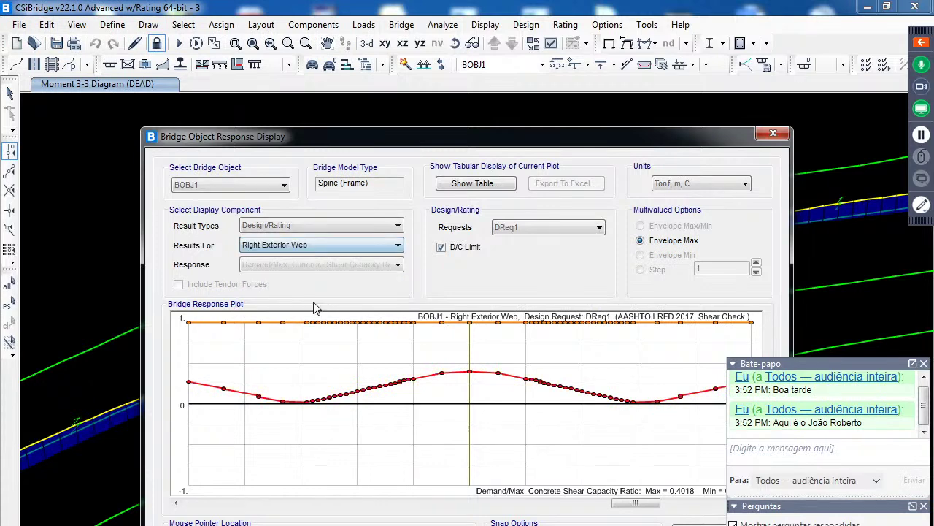
click(348, 245)
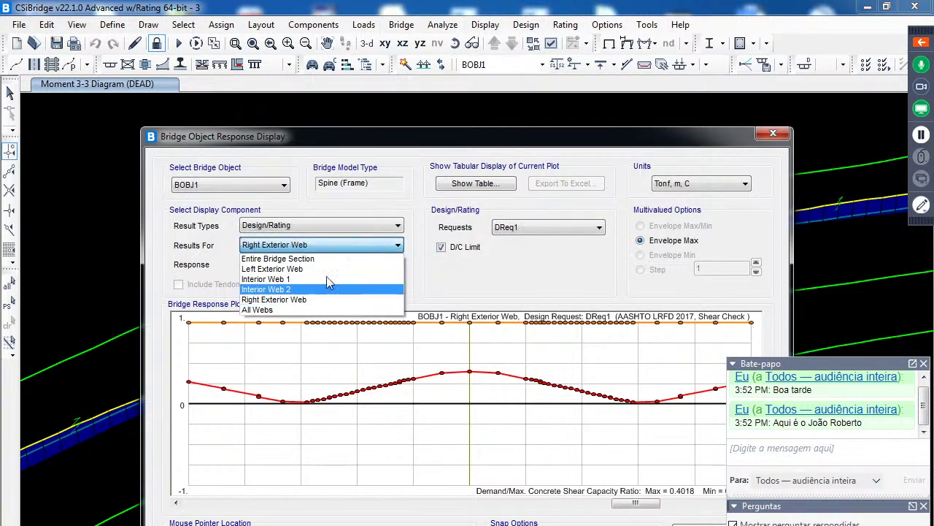
click(303, 321)
Plot the Controlling Torsion Demand/Capacity Ratio for the Right Exterior Web and All Webs, and close the bridge response display
click(326, 226)
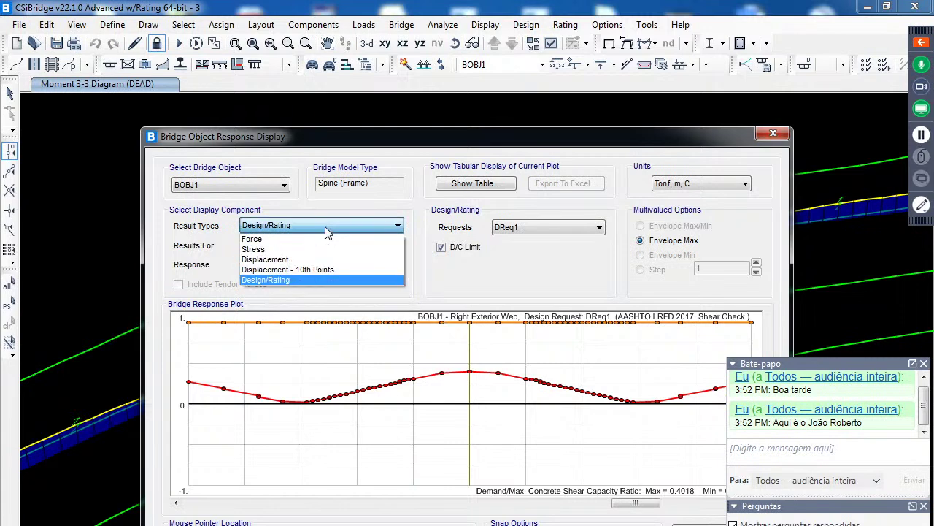
click(291, 282)
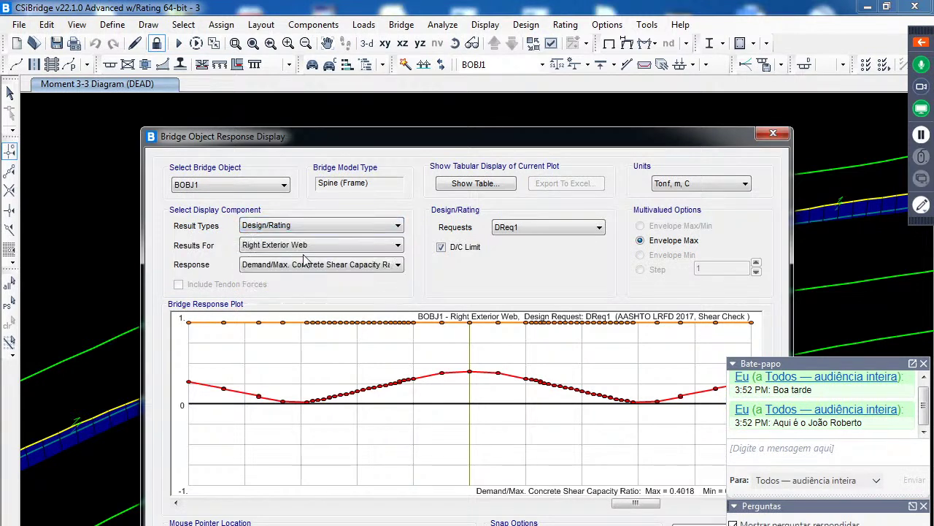
click(324, 264)
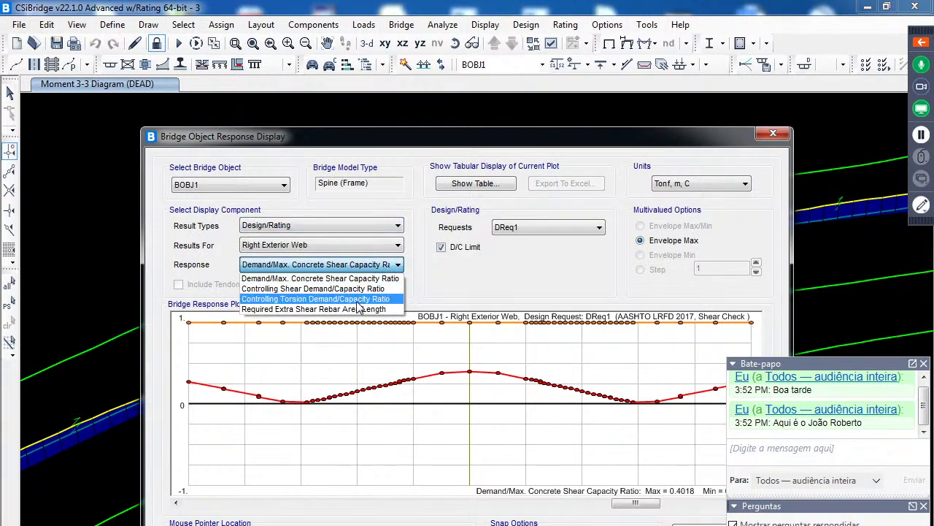
click(358, 300)
click(328, 245)
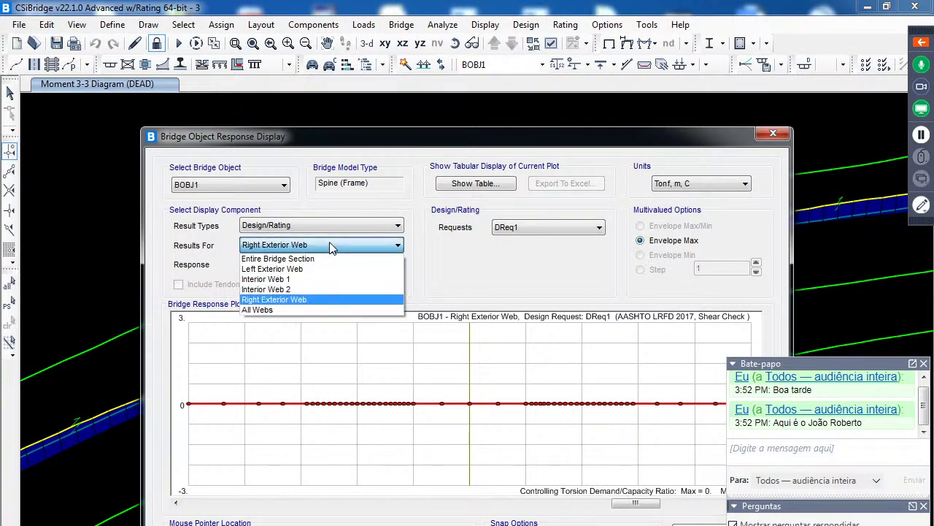
click(273, 307)
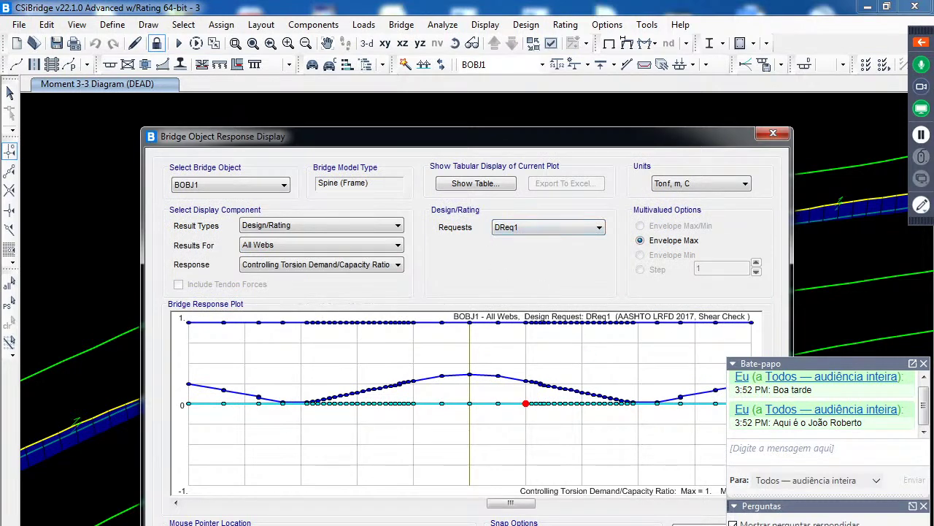
key(Escape)
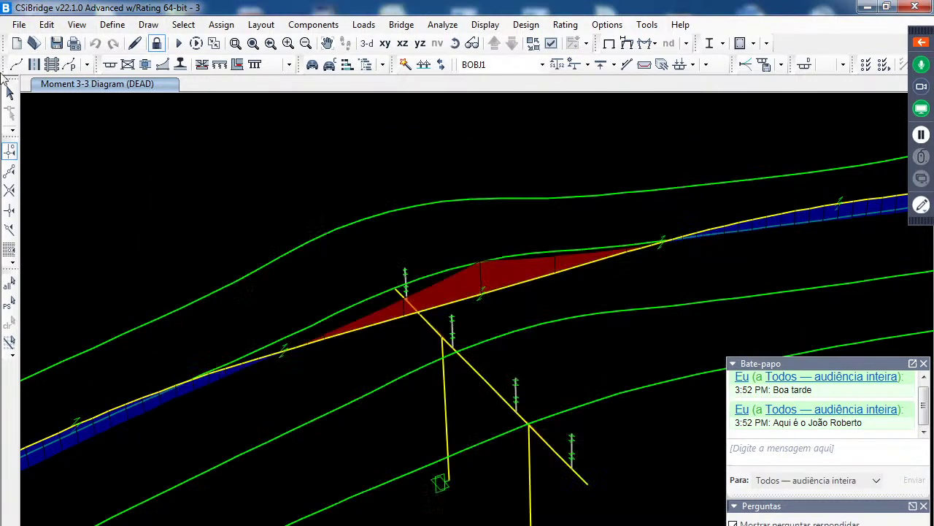
Try to create a calculation report for the completed superstructure design requests
click(485, 24)
mouse_move(525, 25)
mouse_move(542, 45)
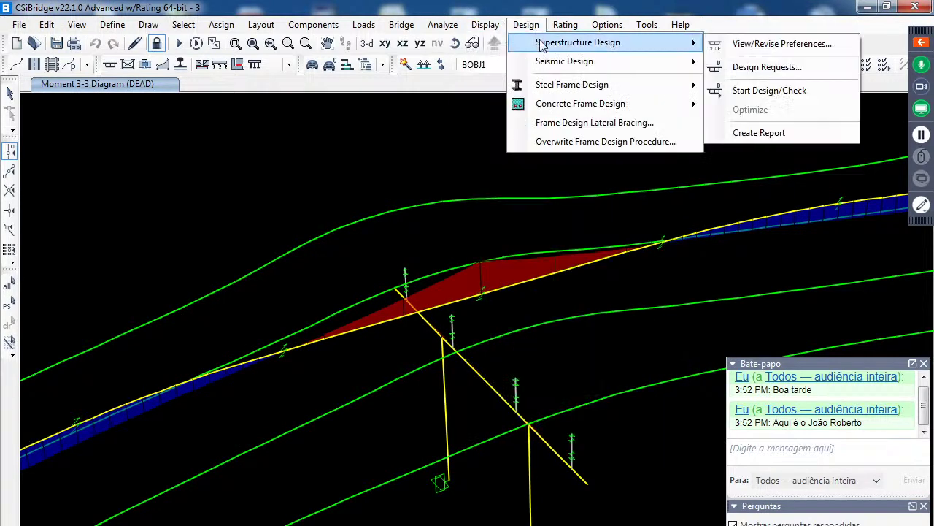
click(779, 133)
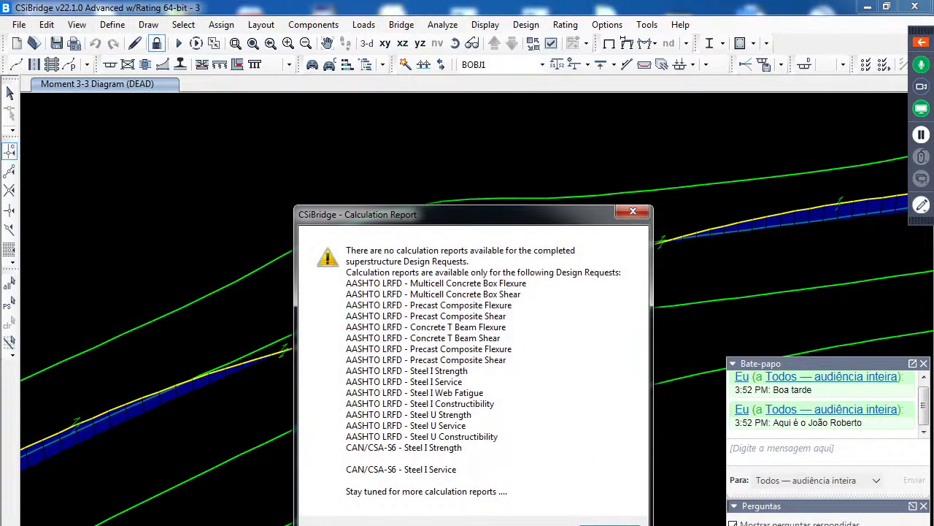
click(610, 524)
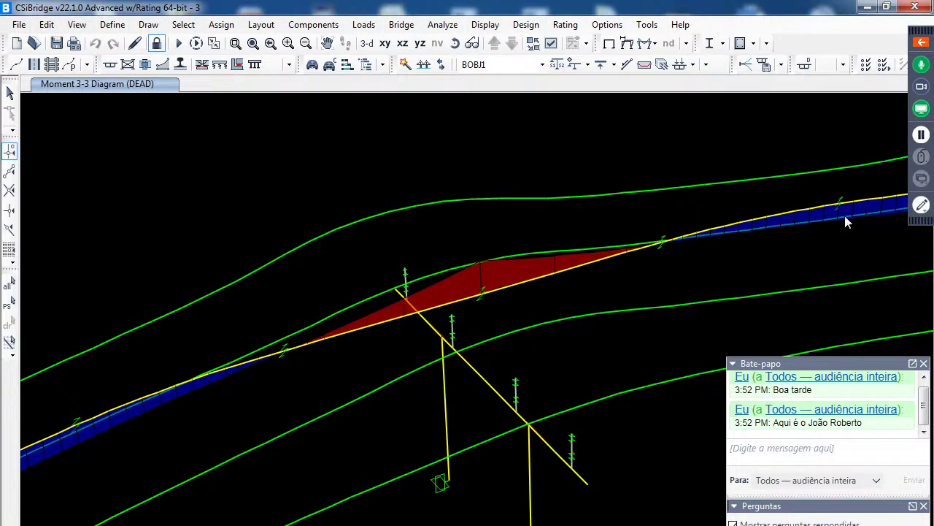
Unlock the bridge model, accepting deletion of the analysis results
click(159, 44)
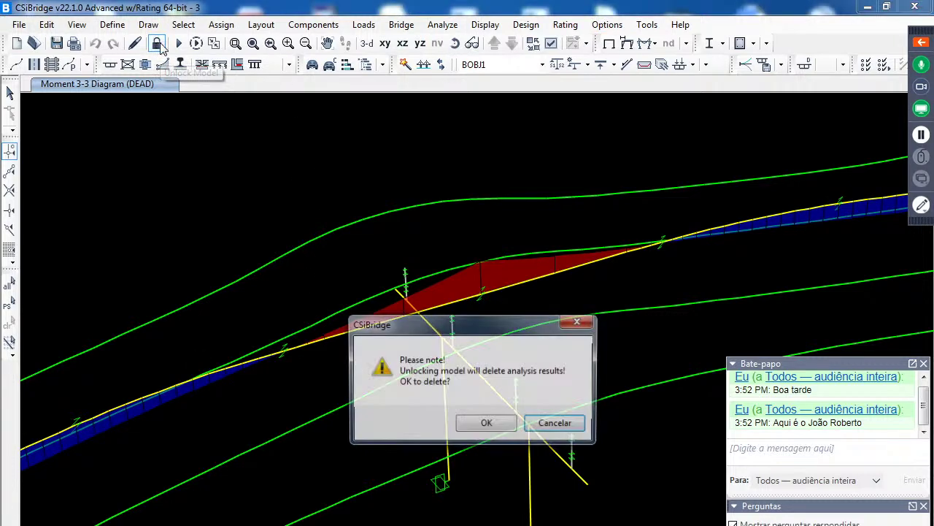
click(485, 423)
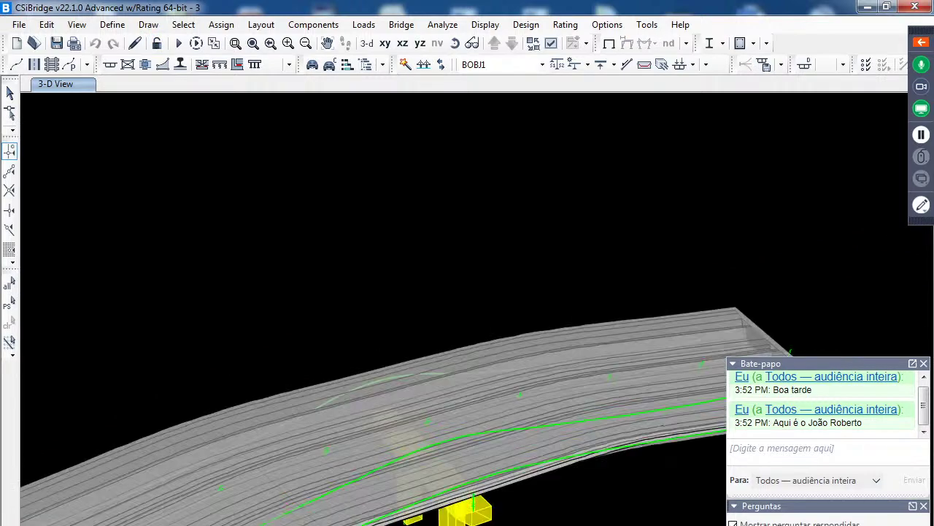
Switch to Windows Explorer and open the SSD SANDISK (S:) drive
key(super+e)
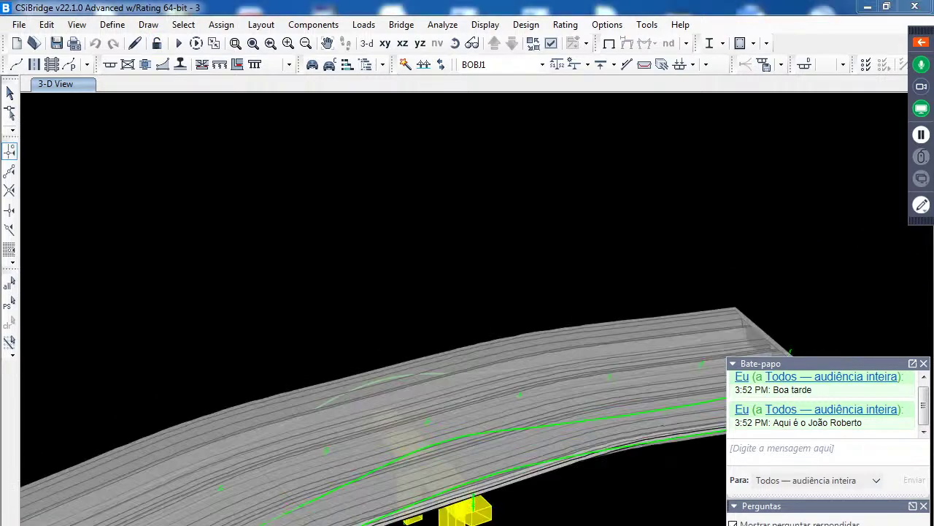
click(78, 324)
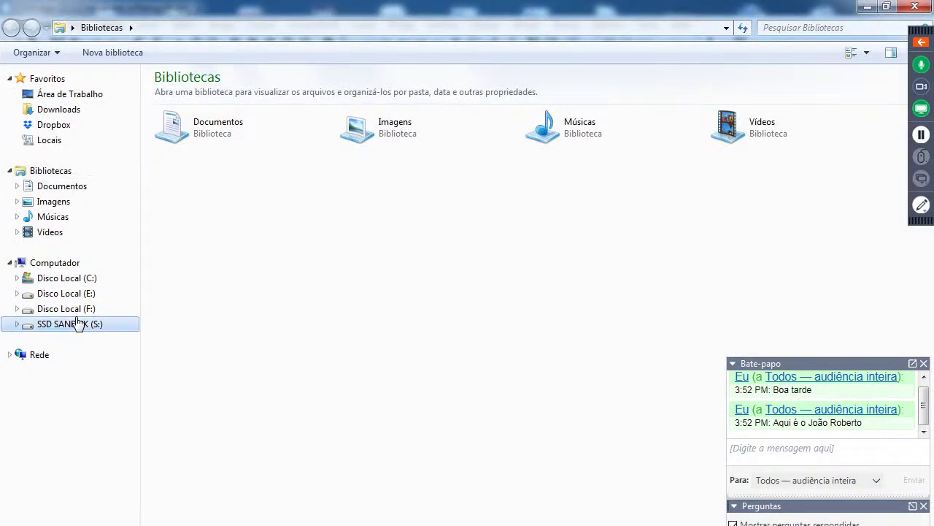
click(200, 114)
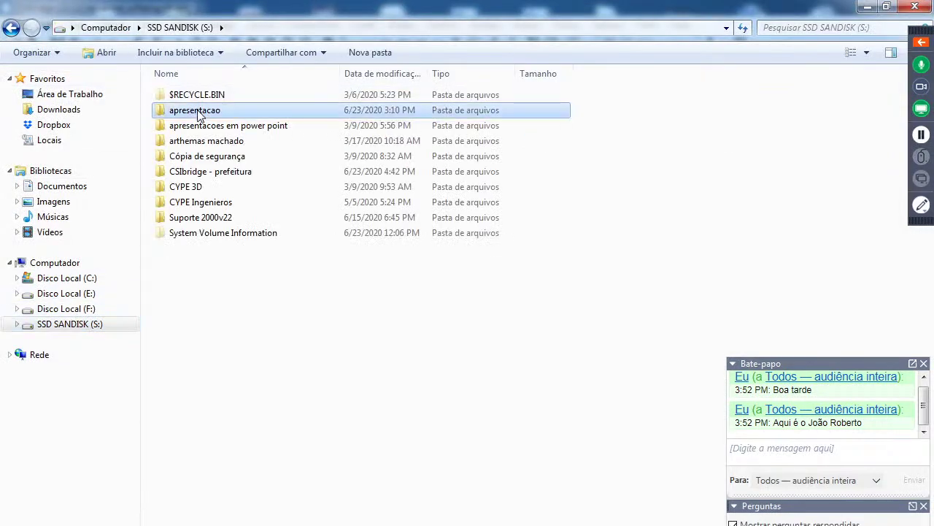
double_click(200, 115)
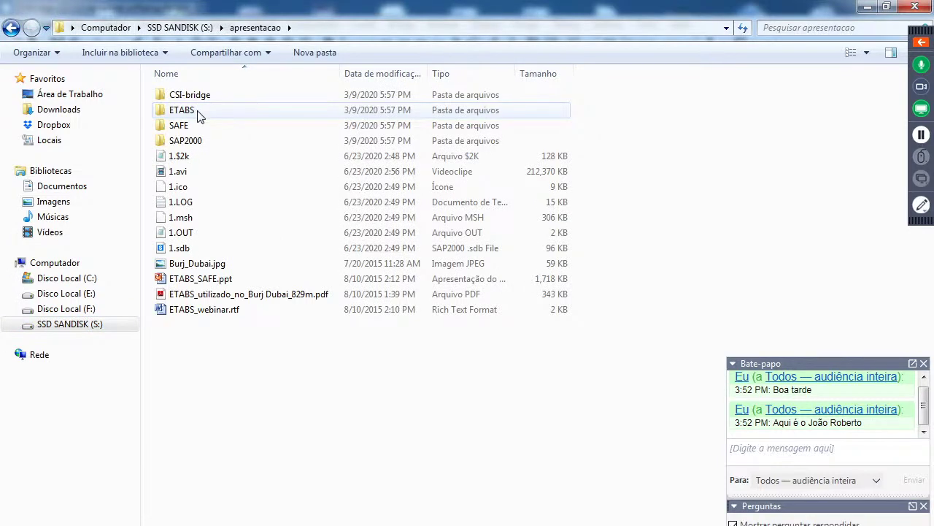
double_click(203, 95)
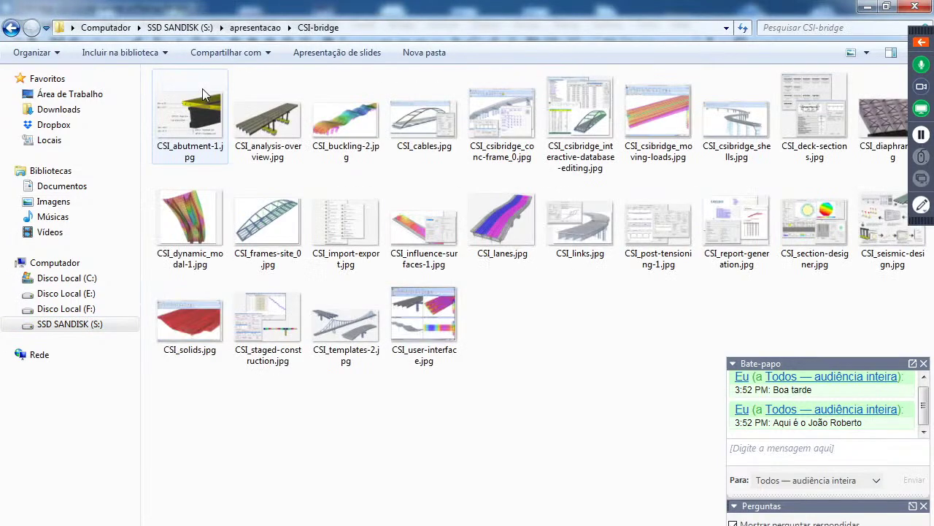
click(15, 27)
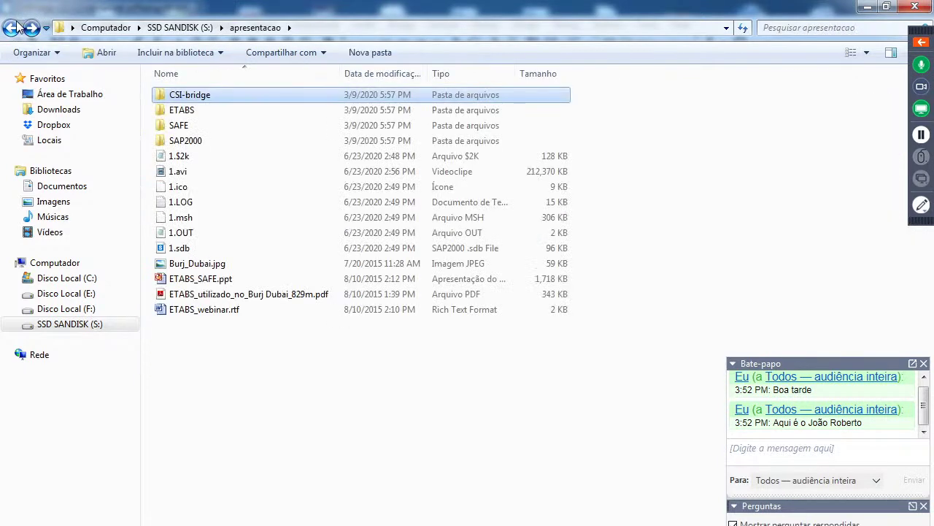
click(12, 28)
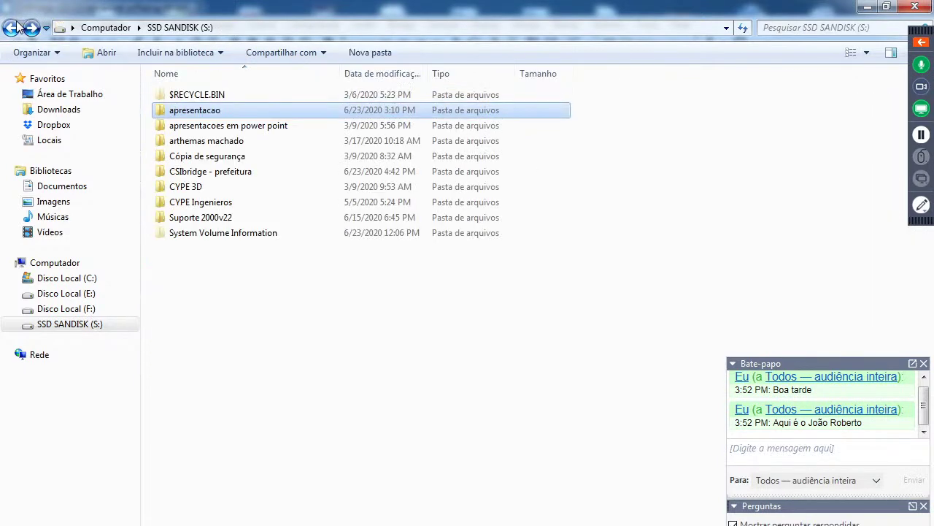
Open the existing exercito DReq6 Complete Report XML document from the CSIbridge - prefeitura folder in Word
click(203, 176)
double_click(204, 178)
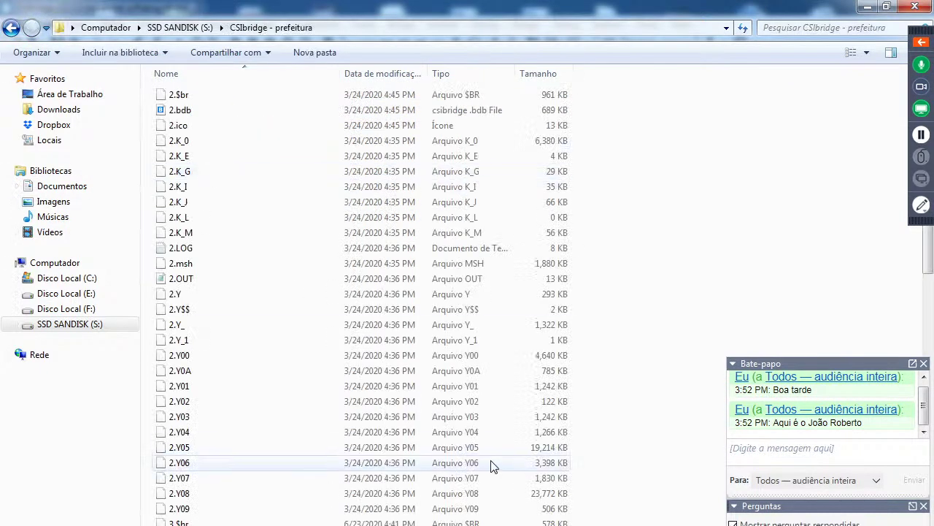
scroll(493, 467, down, 6)
scroll(493, 468, down, 20)
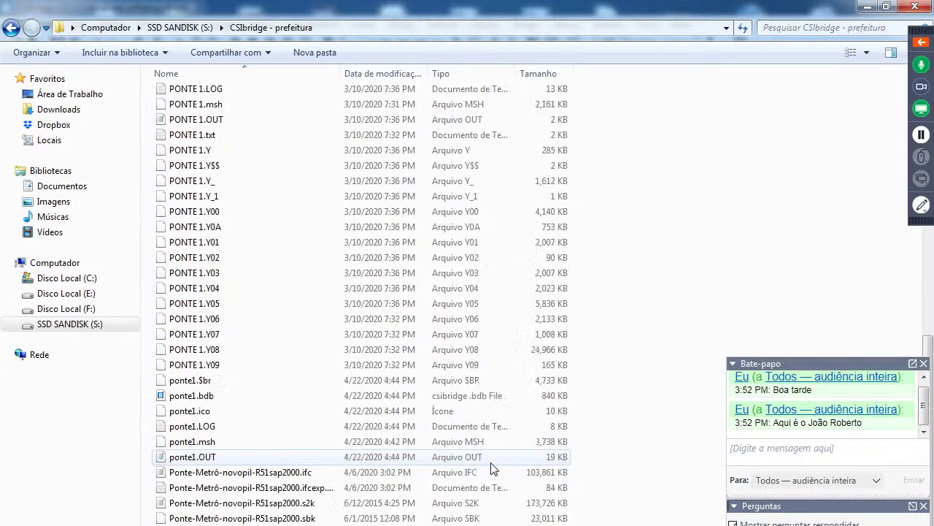
scroll(494, 465, up, 20)
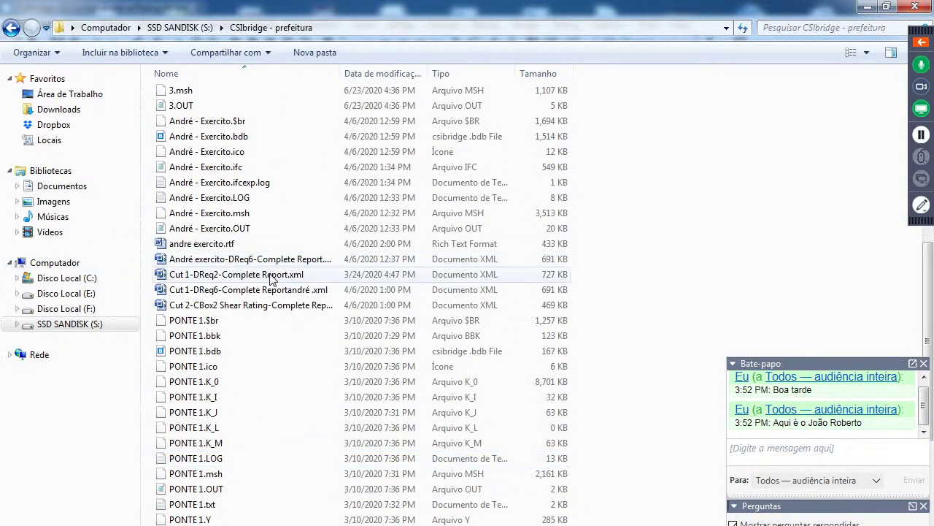
double_click(280, 260)
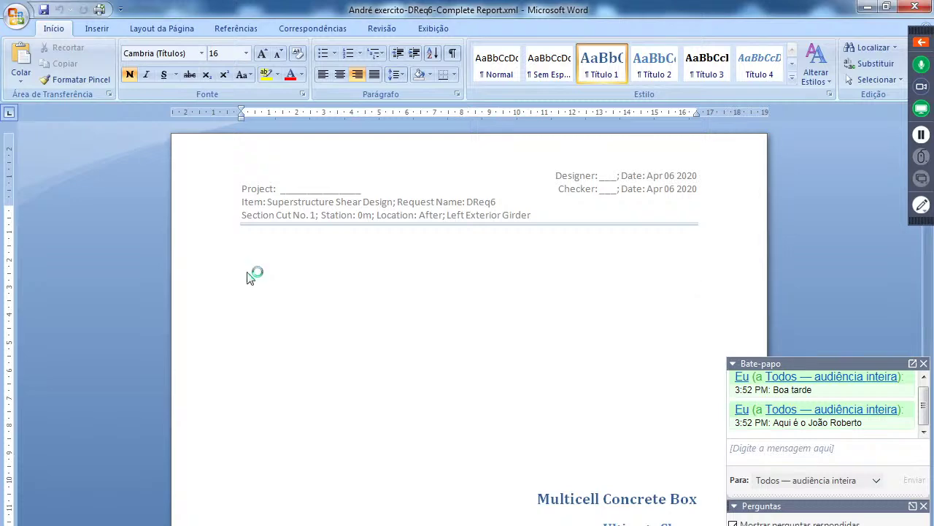
Examine the multicell concrete box shear report through its resistance section, including the left exterior girder's shear capacity diagram and D/C ratio demands
scroll(492, 496, down, 20)
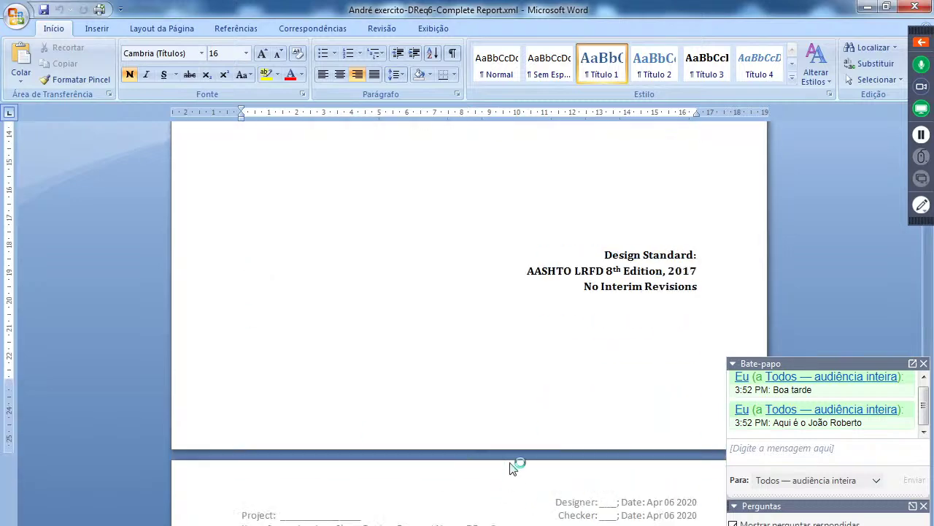
scroll(513, 460, down, 18)
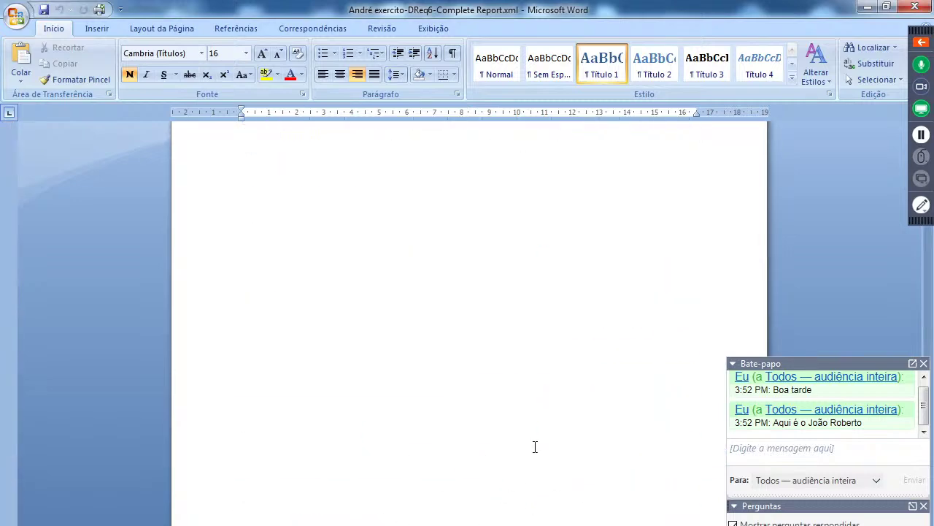
scroll(536, 447, down, 20)
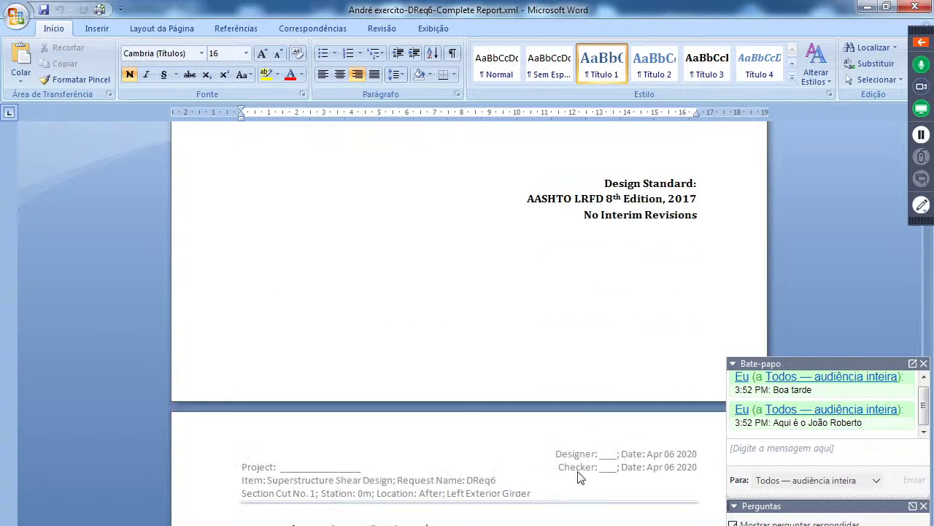
scroll(545, 476, down, 20)
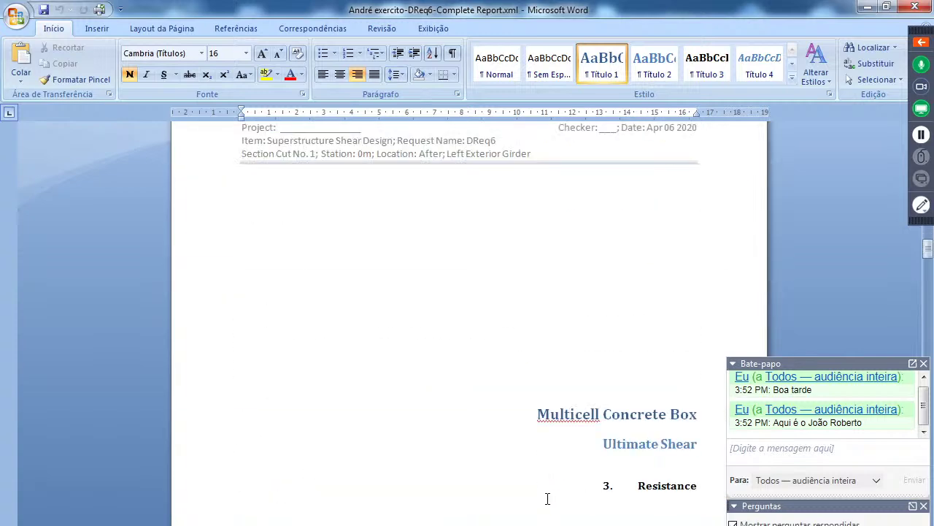
scroll(557, 494, down, 6)
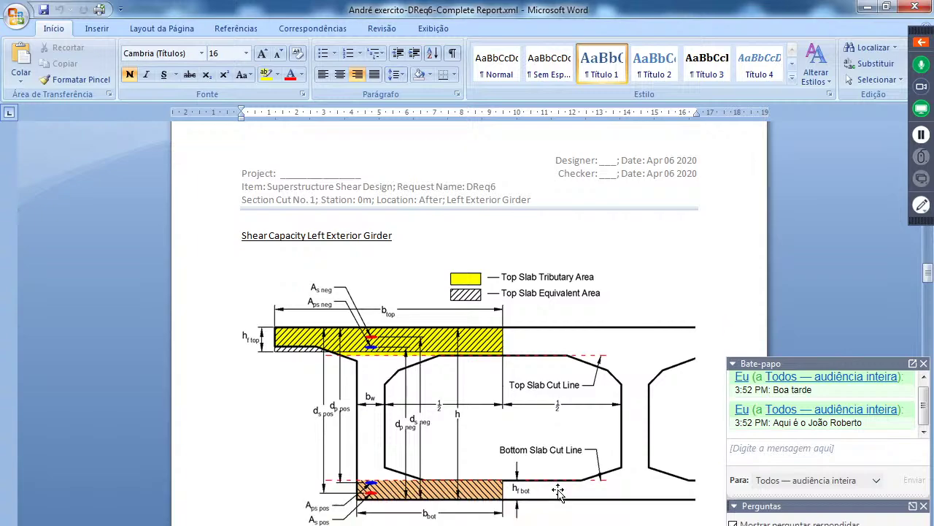
scroll(558, 494, down, 20)
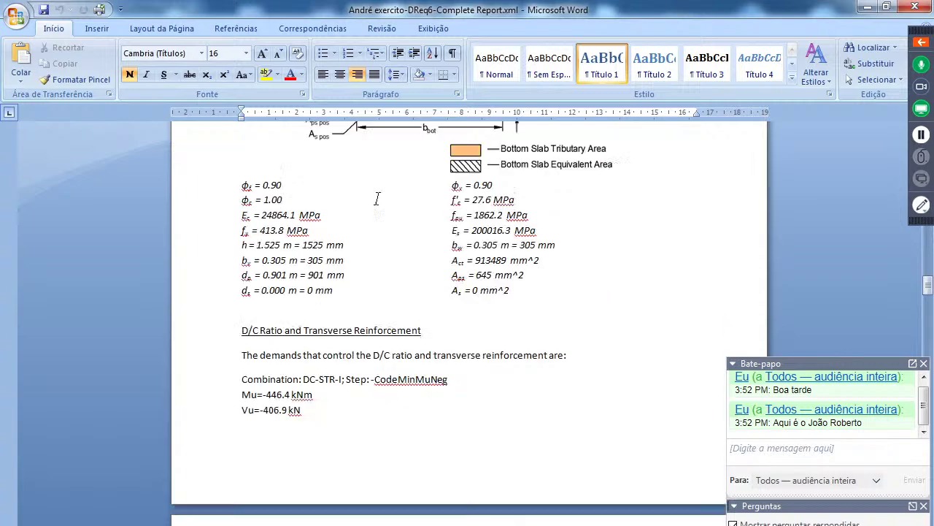
Examine the shear report from its D/C ratio calculation through the section cut summary tables; close it and Windows Explorer, returning to CSiBridge
scroll(326, 314, down, 16)
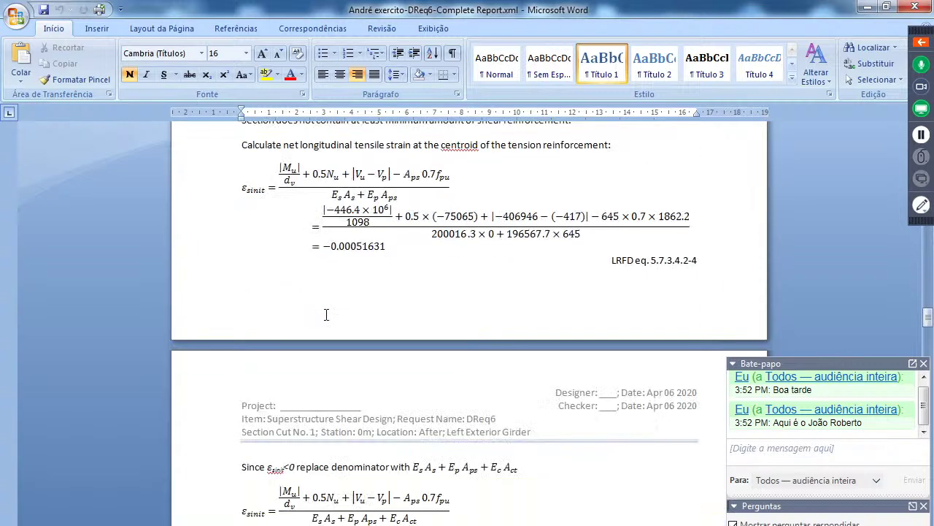
scroll(258, 349, down, 20)
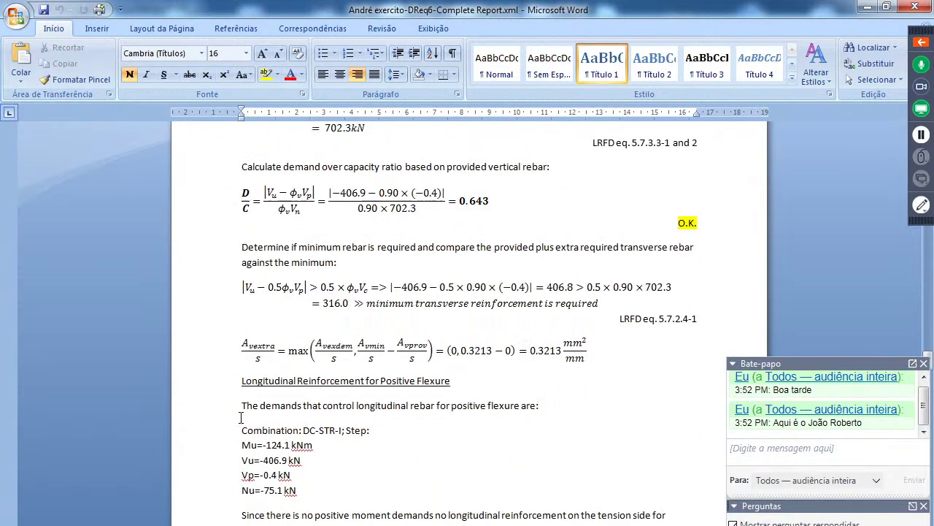
scroll(241, 417, down, 20)
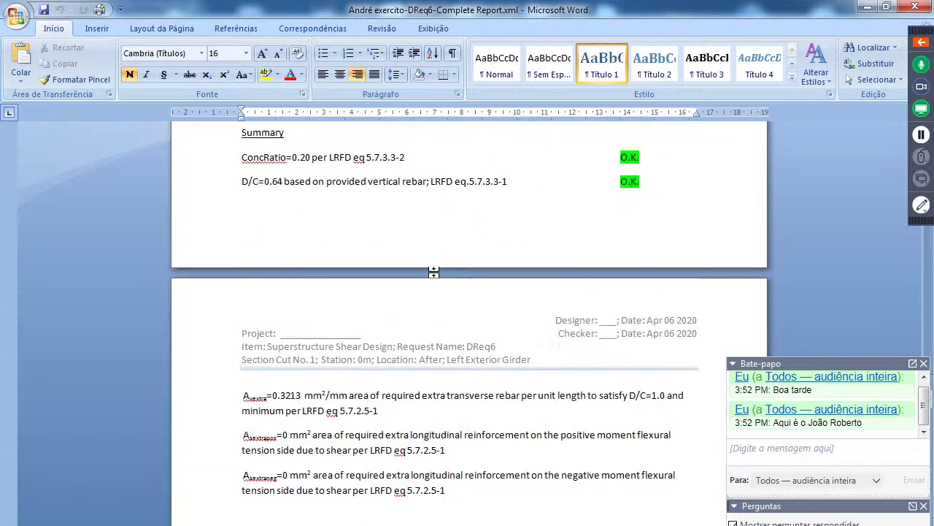
scroll(434, 271, down, 20)
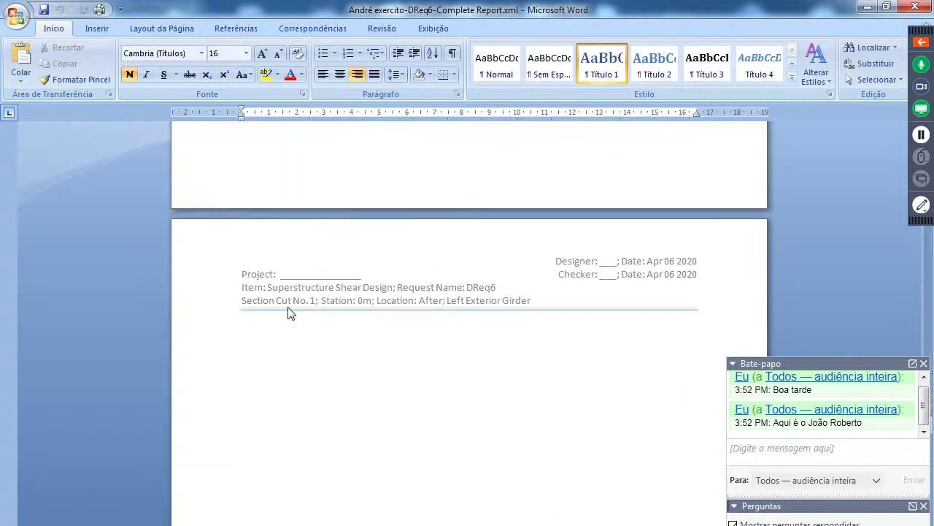
scroll(273, 311, up, 10)
scroll(273, 311, down, 12)
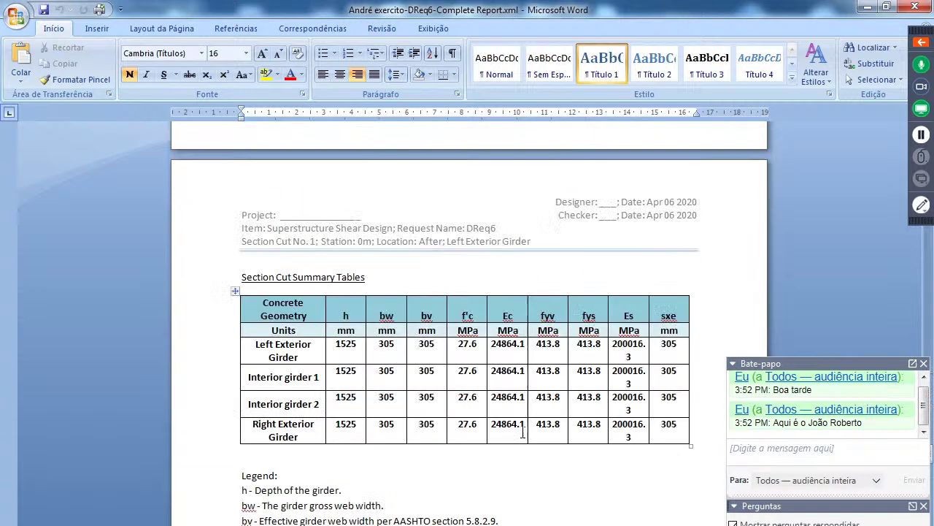
scroll(559, 463, down, 5)
scroll(559, 463, up, 12)
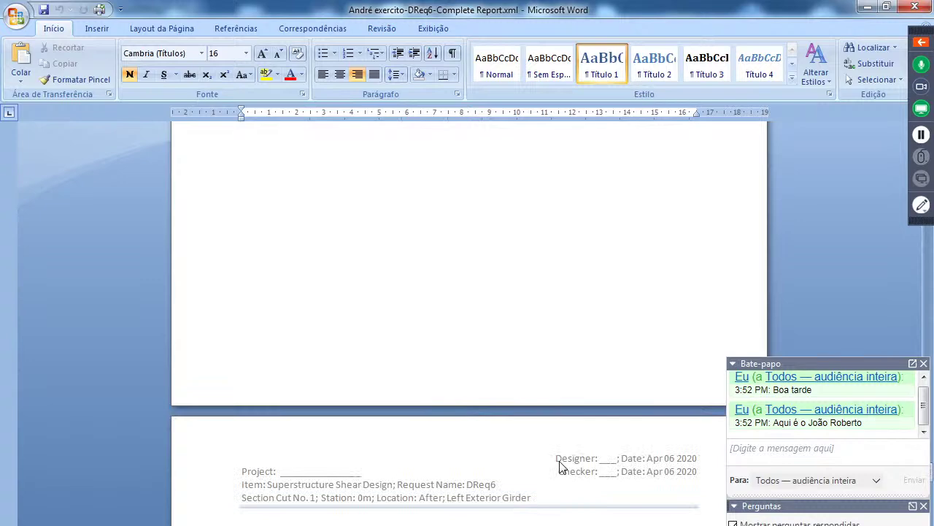
click(915, 7)
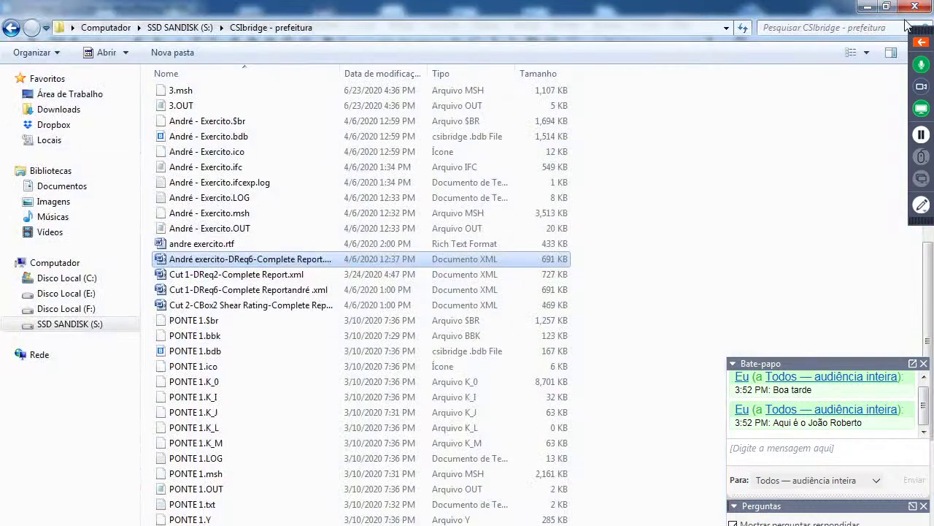
click(915, 8)
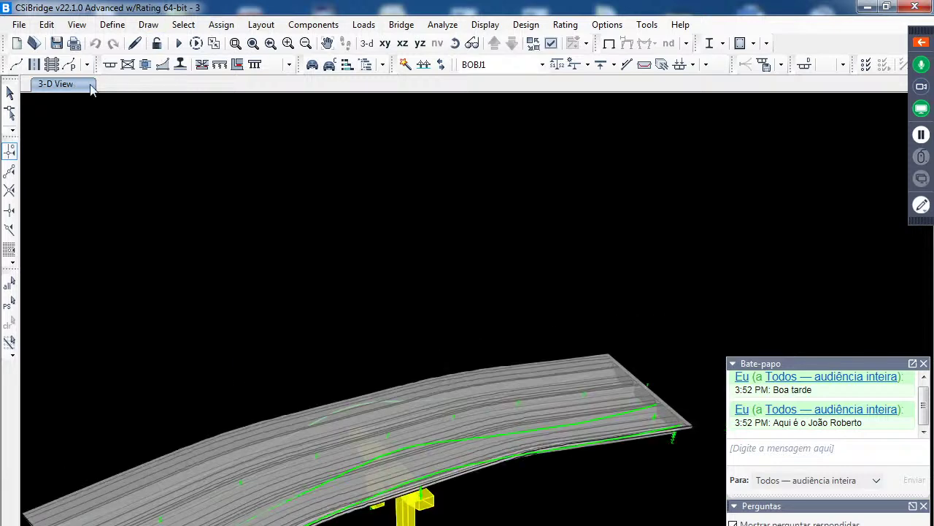
click(362, 24)
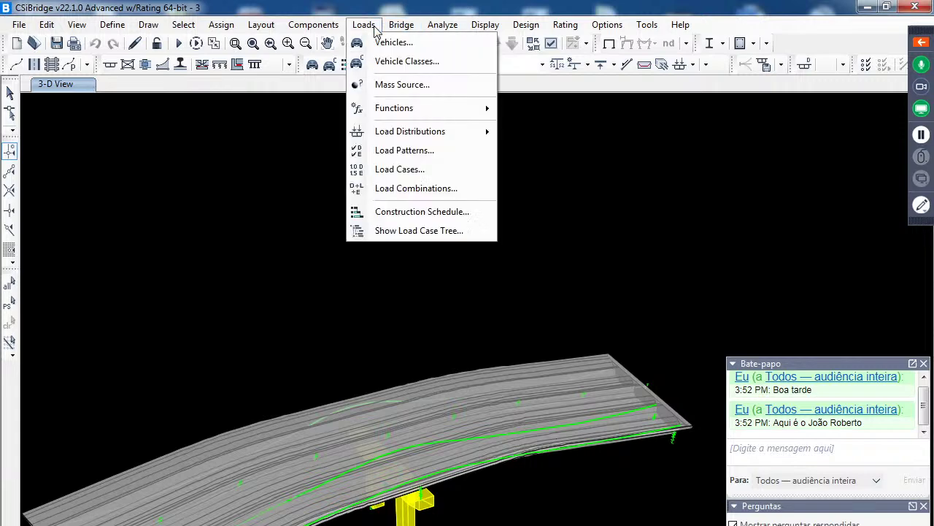
mouse_move(407, 27)
click(432, 42)
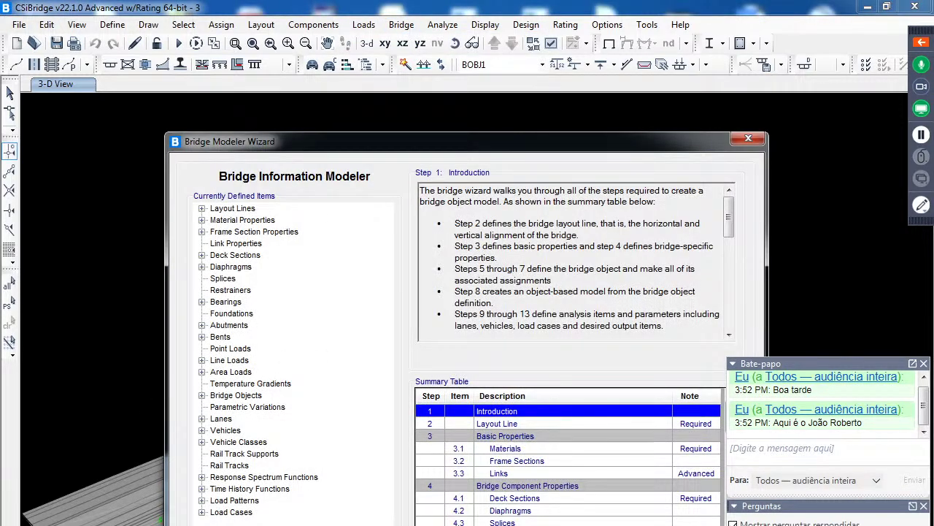
click(748, 138)
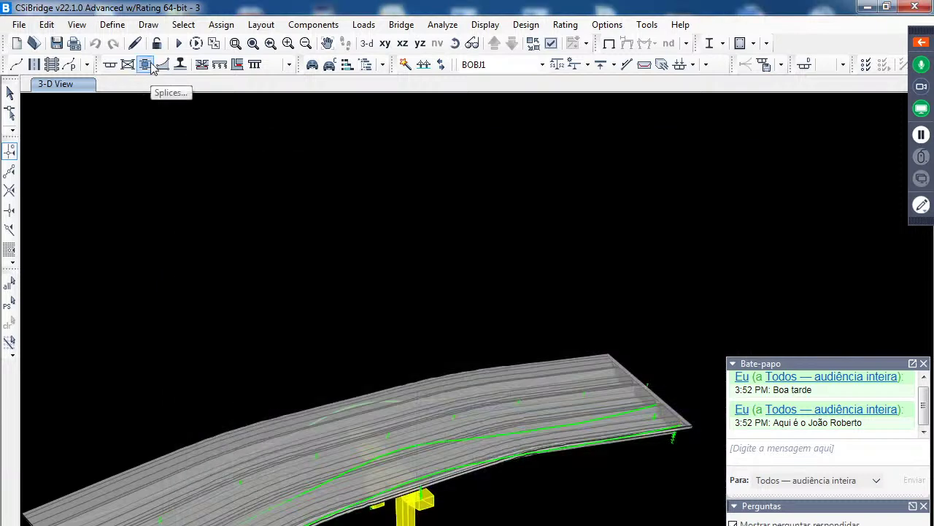
Run the analysis for all load cases and view the PostTension deformed shape in side elevation
click(177, 44)
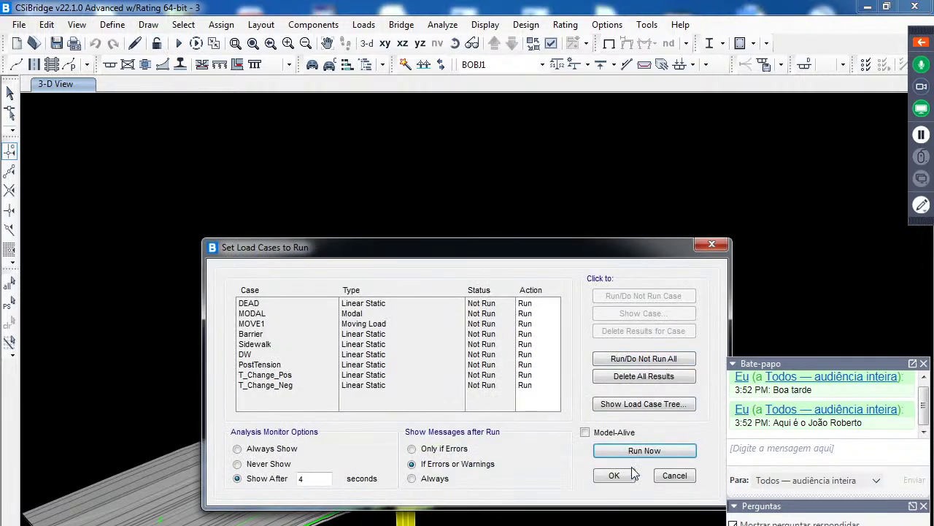
click(656, 448)
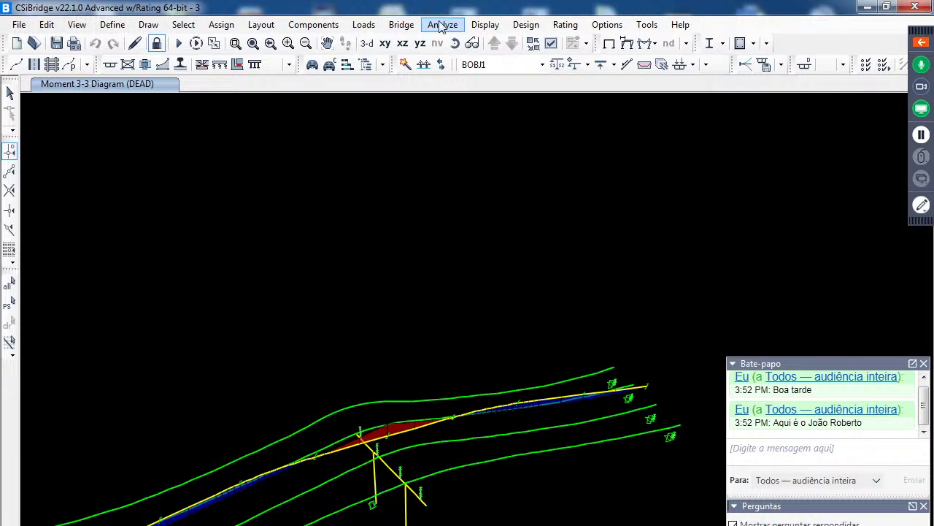
click(485, 25)
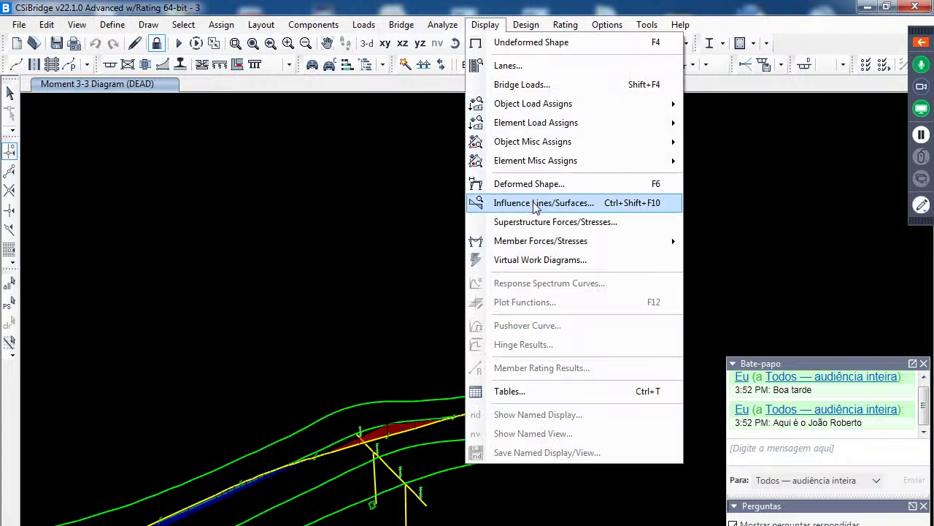
click(554, 181)
click(472, 82)
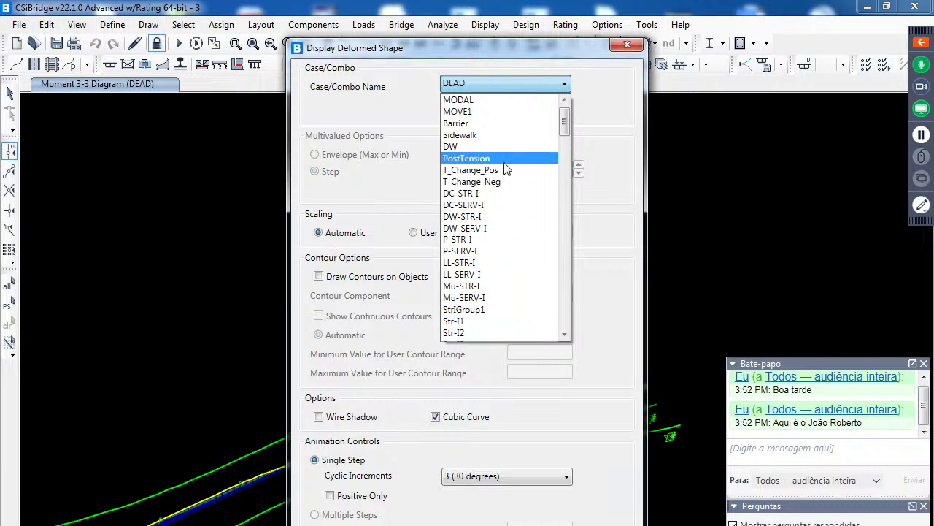
scroll(508, 168, up, 1)
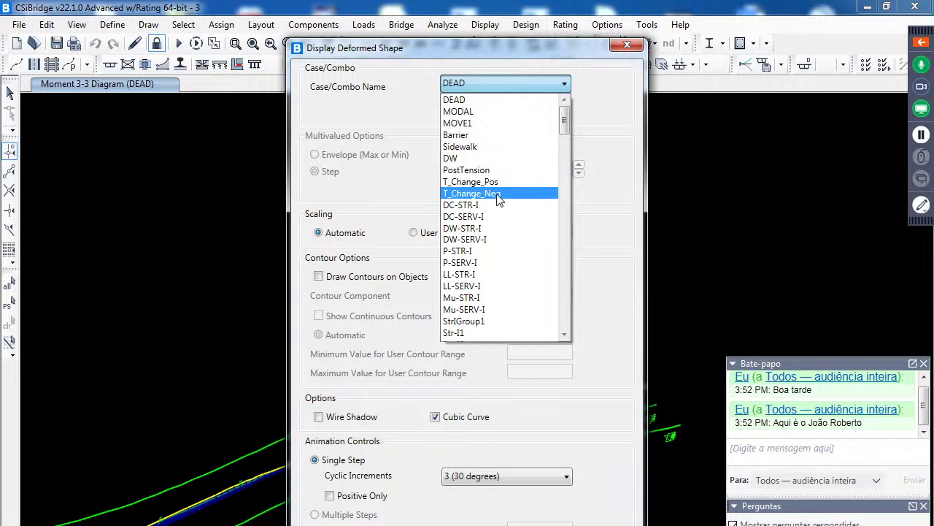
click(504, 169)
key(Return)
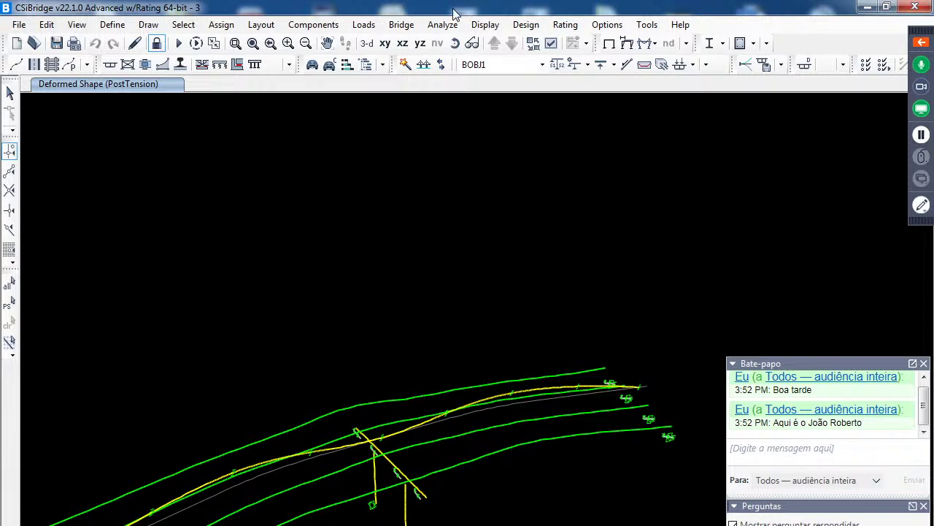
click(454, 43)
drag(630, 461, 394, 414)
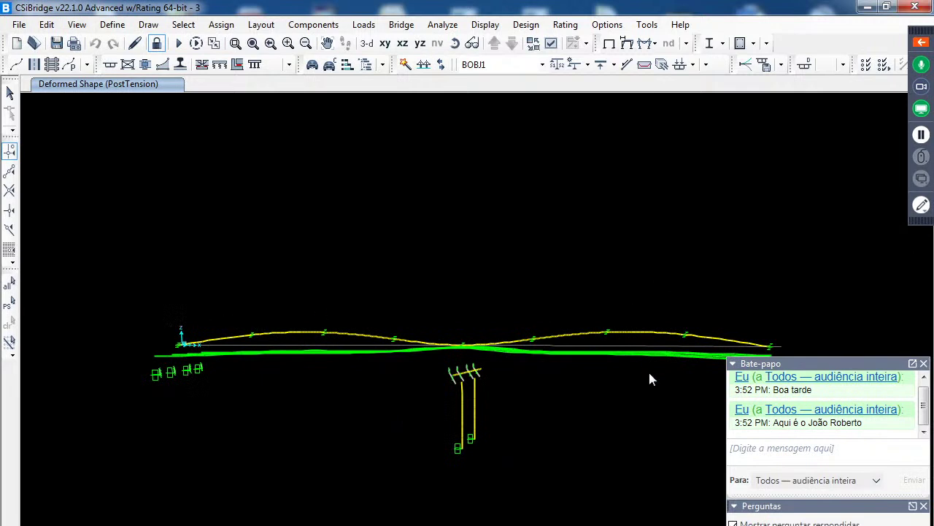
right_click(291, 336)
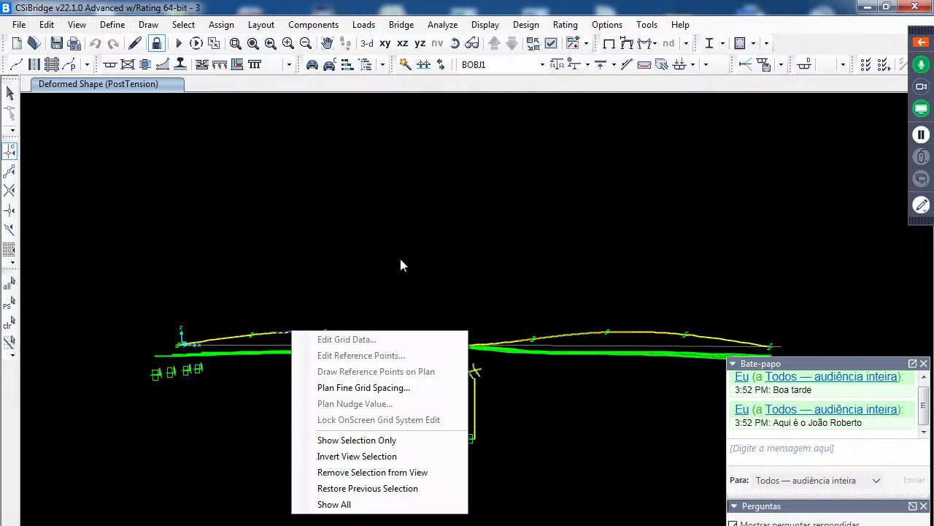
click(475, 142)
Unlock the model, accepting deletion of the analysis results, and restore the default 3-D view
click(157, 43)
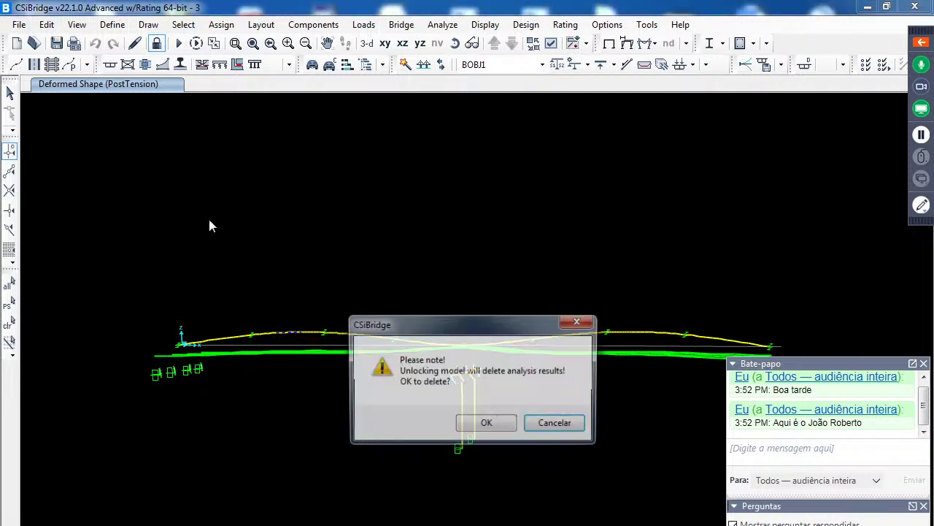
click(506, 432)
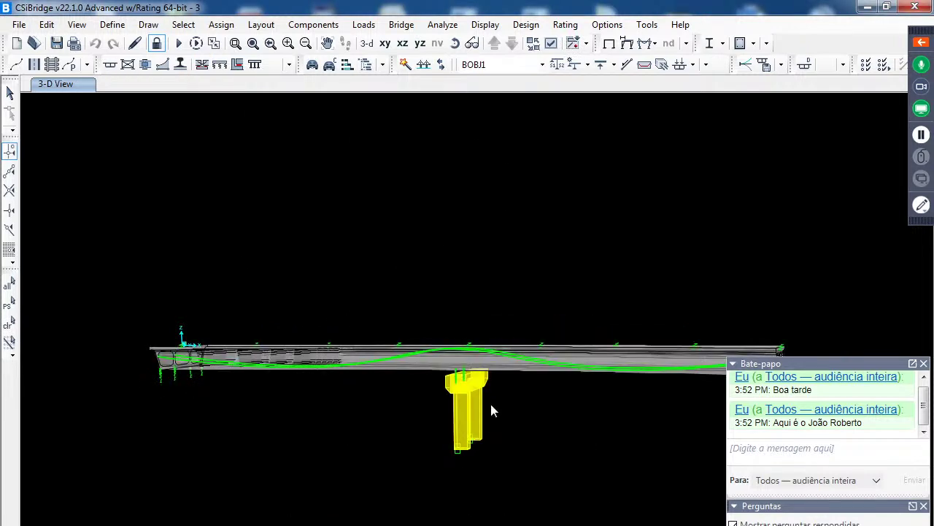
click(367, 45)
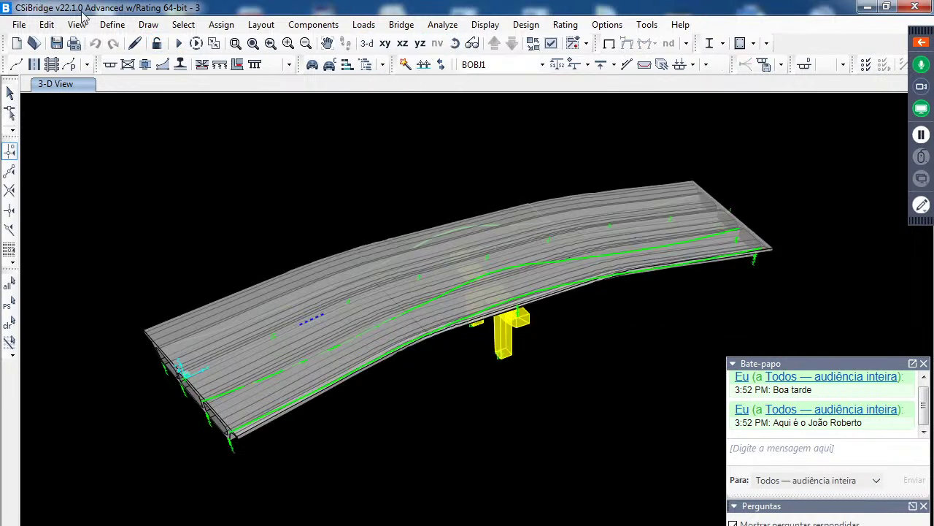
Expand BOBJ1 in the Bridge Wizard's defined items and open its bridge object data for modification
click(402, 24)
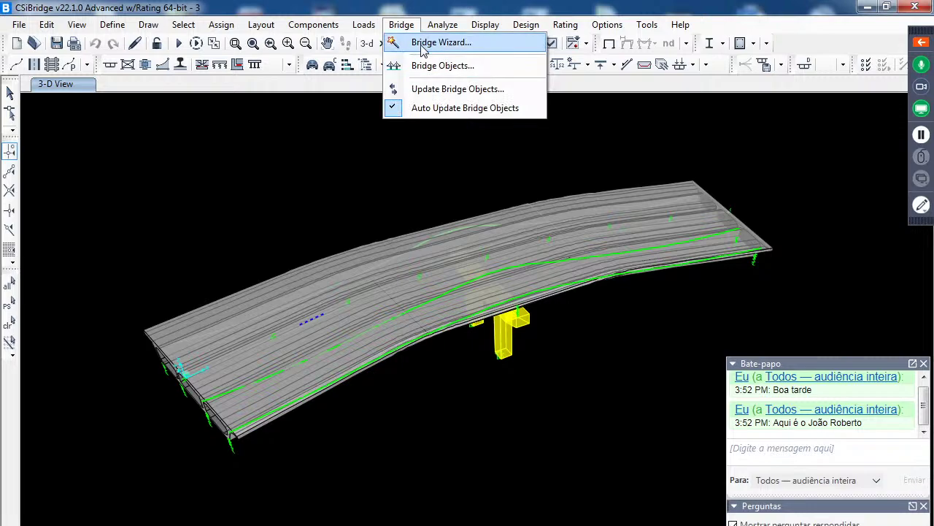
click(422, 42)
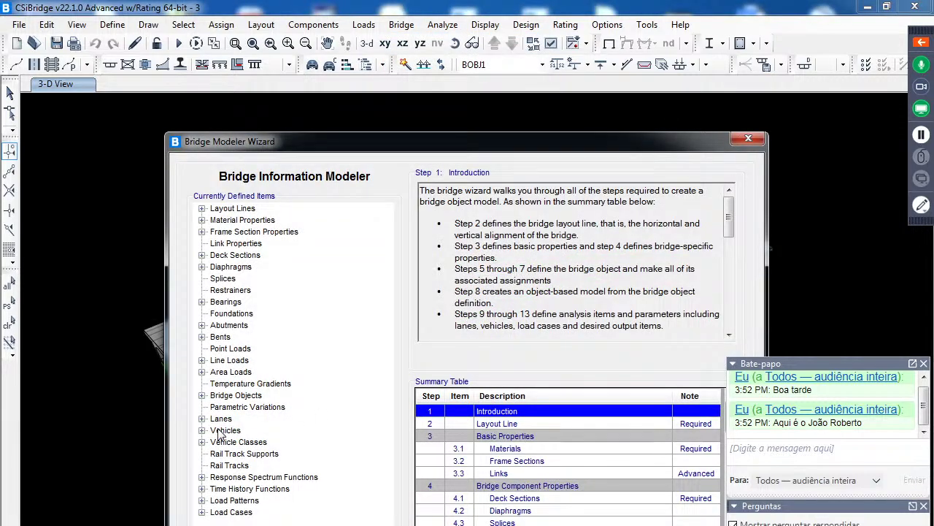
double_click(235, 396)
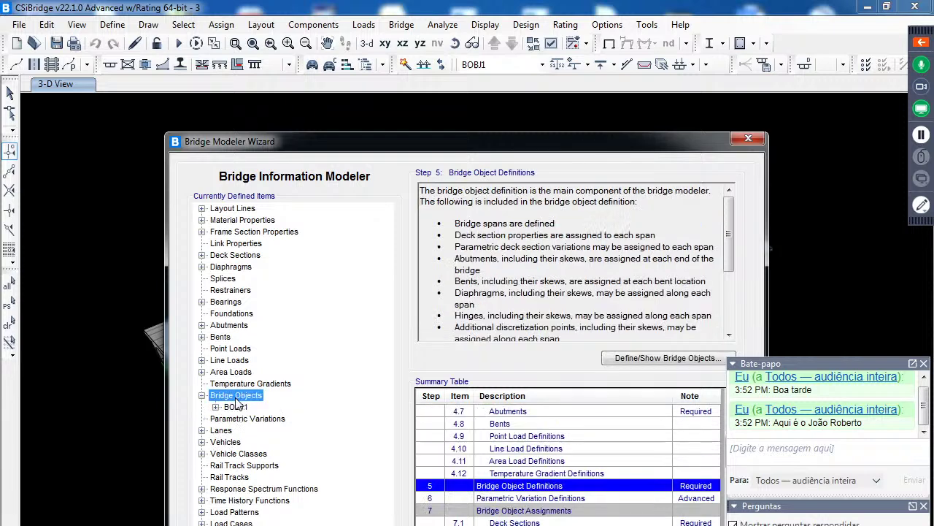
double_click(236, 408)
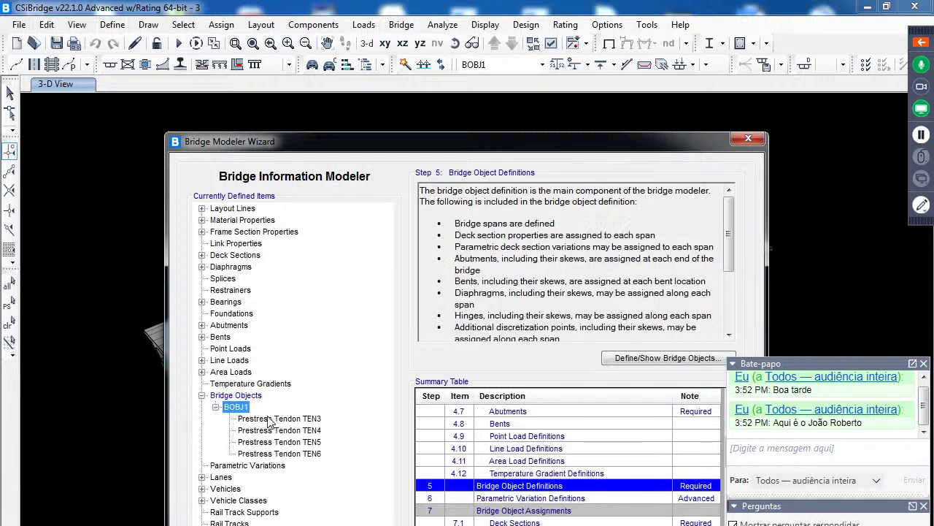
click(676, 357)
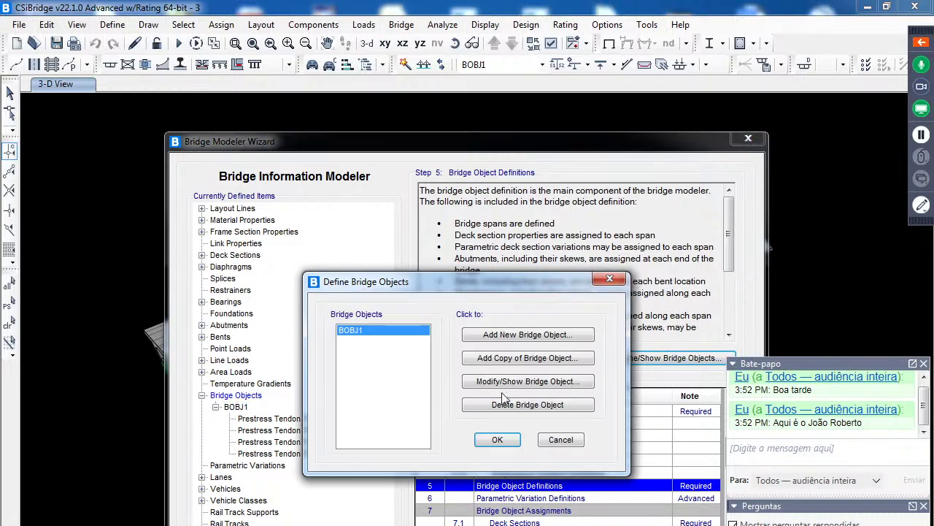
click(523, 385)
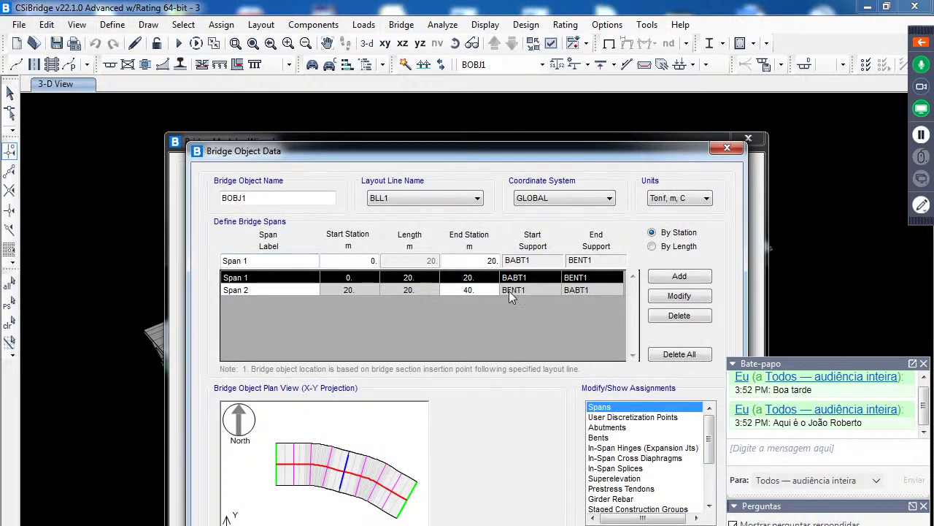
Assign deck section BSEC2 to both Span 1 and Span 2 of the bridge object
double_click(621, 407)
click(441, 333)
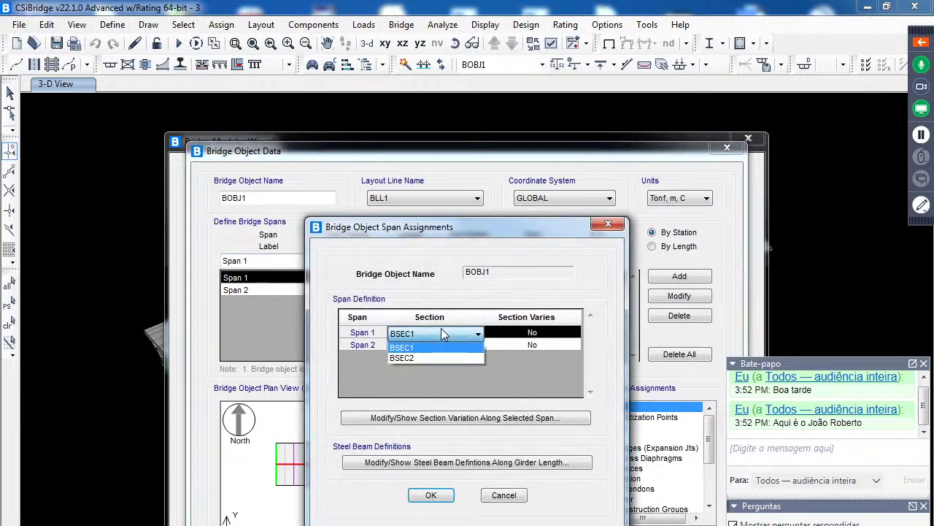
click(414, 357)
click(441, 345)
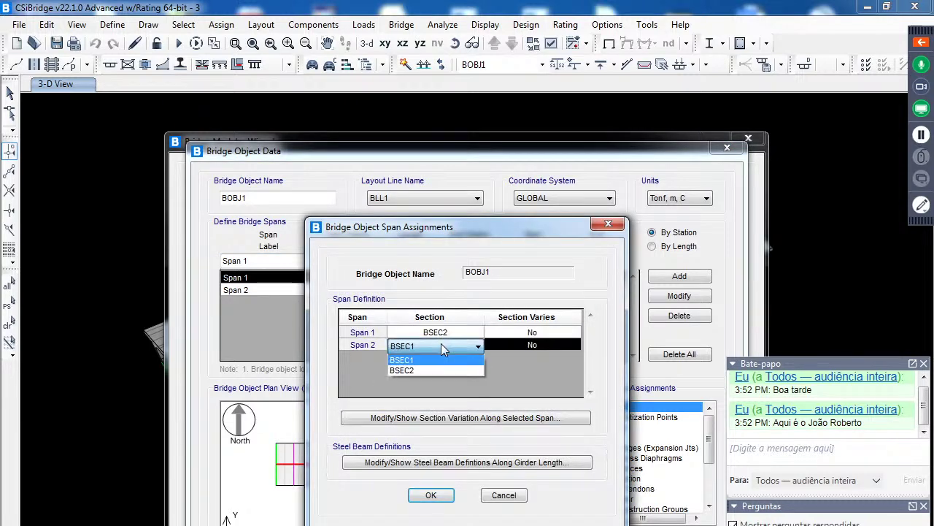
click(415, 369)
click(430, 495)
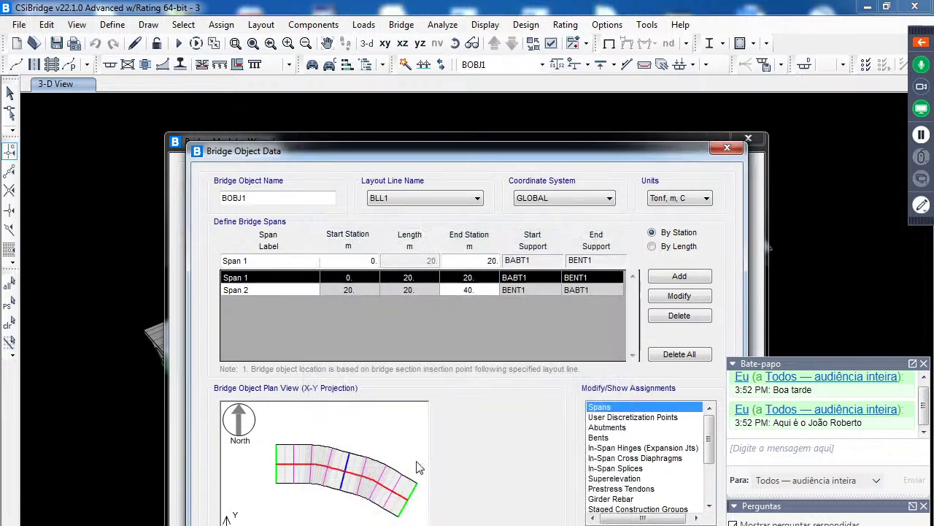
Check the span section assignments once more and accept the bridge object's modified definition
double_click(614, 409)
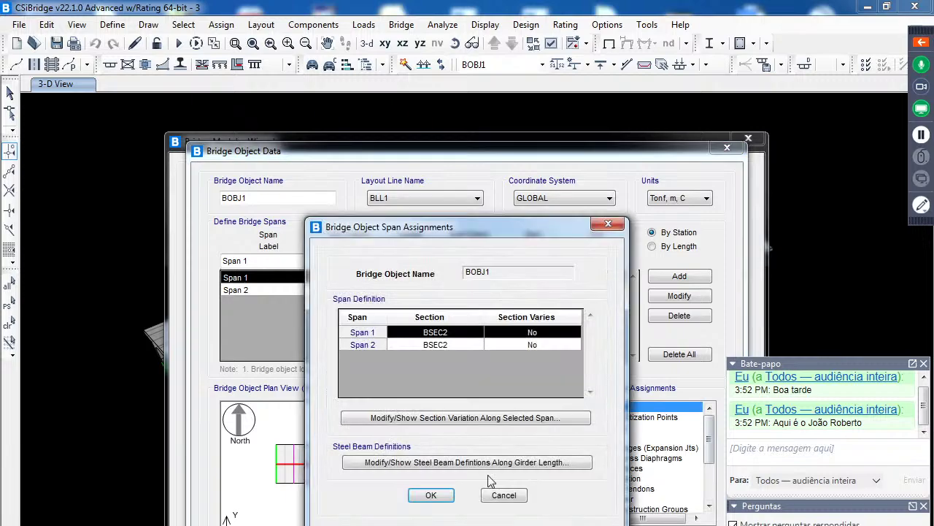
click(432, 495)
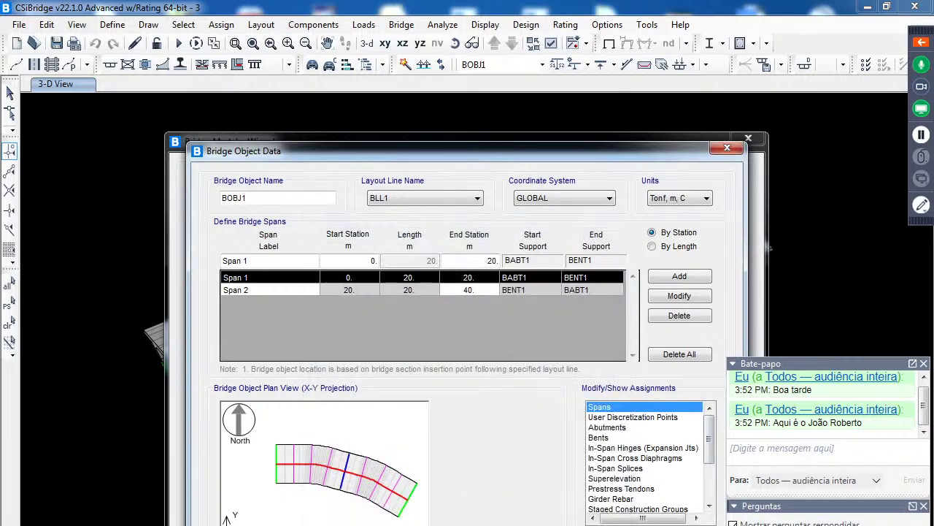
key(Return)
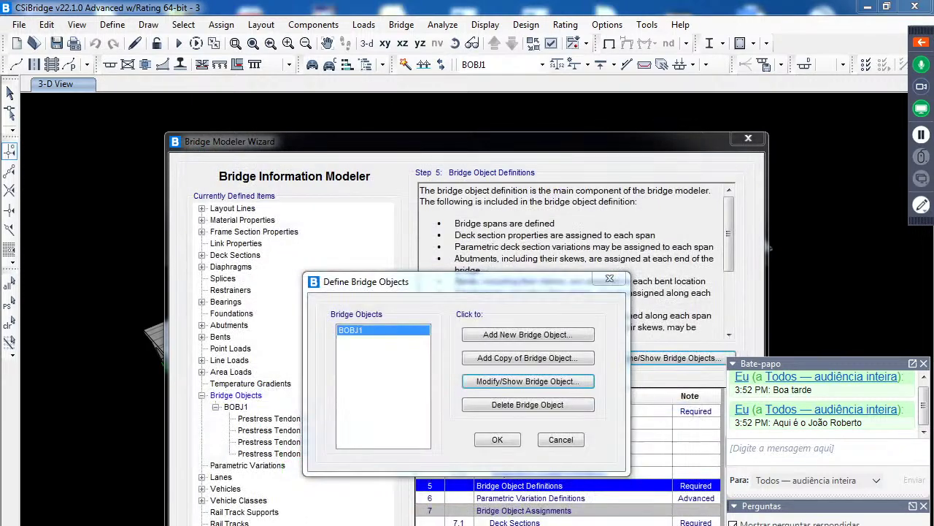
click(492, 441)
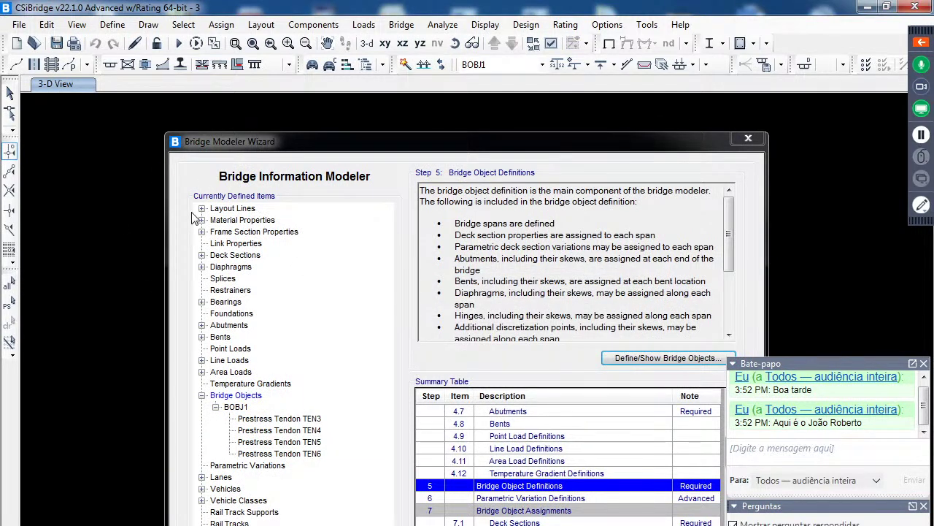
Find layout line BLL1 among the wizard's defined layout lines and open its bridge layout line data for modification
double_click(228, 208)
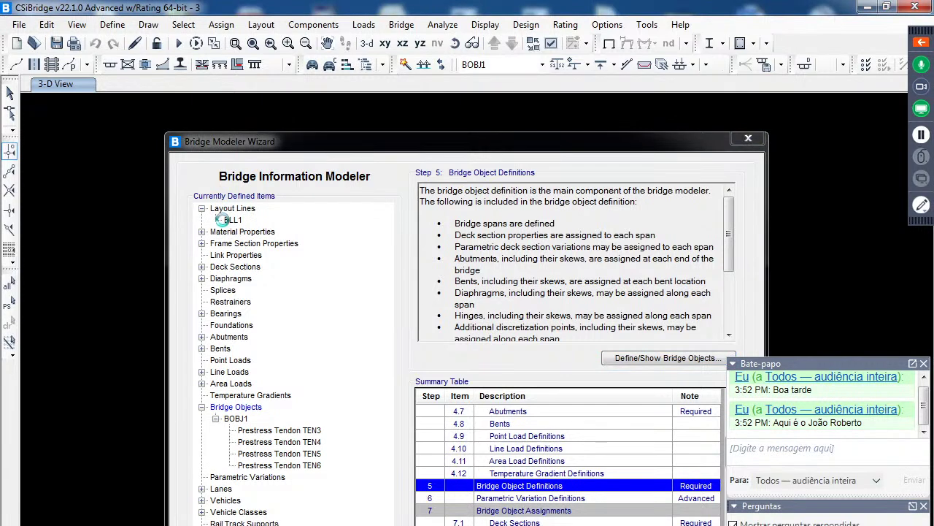
click(234, 221)
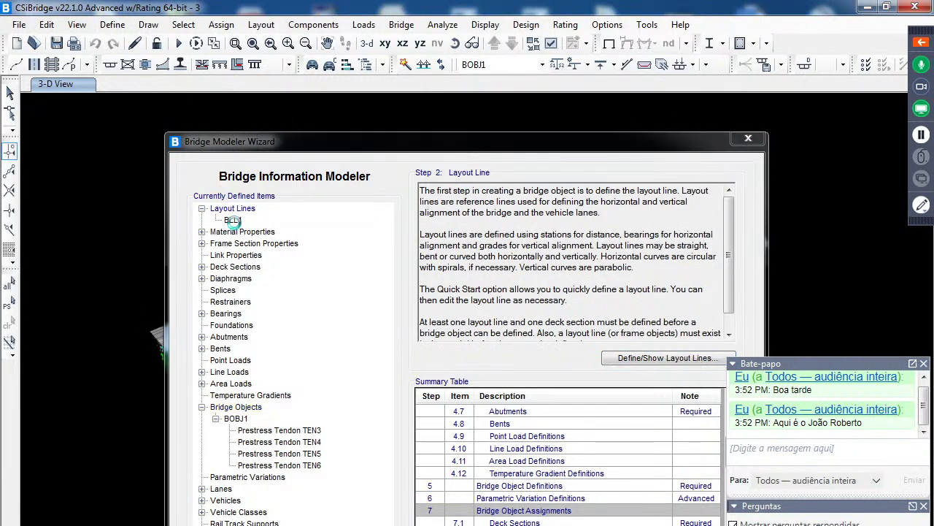
click(236, 230)
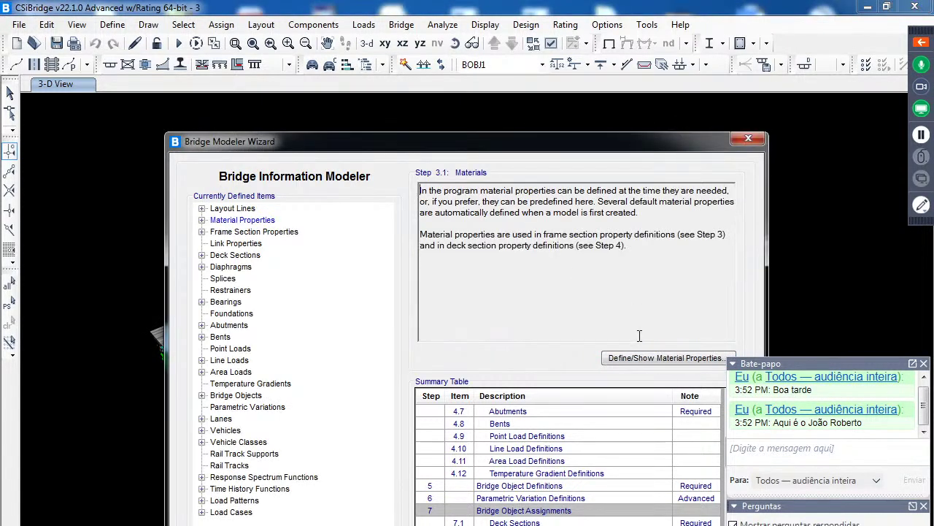
click(228, 209)
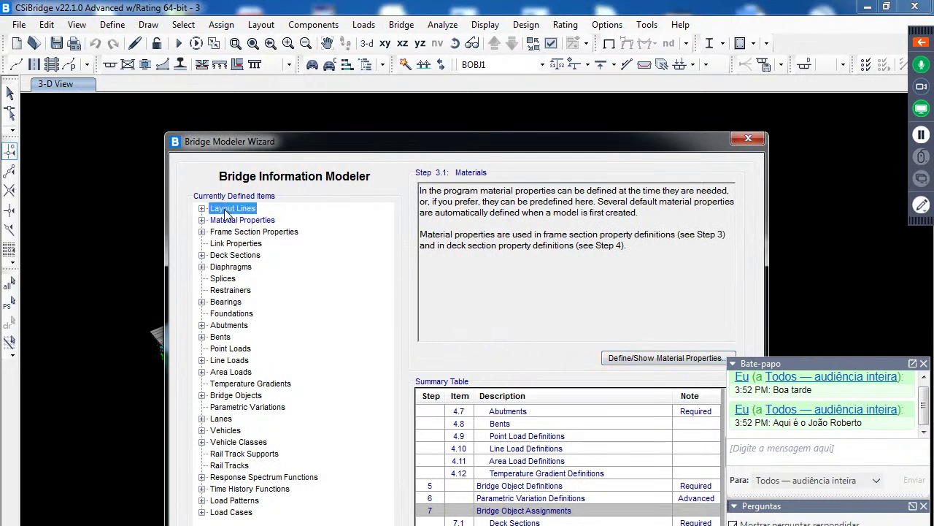
click(232, 220)
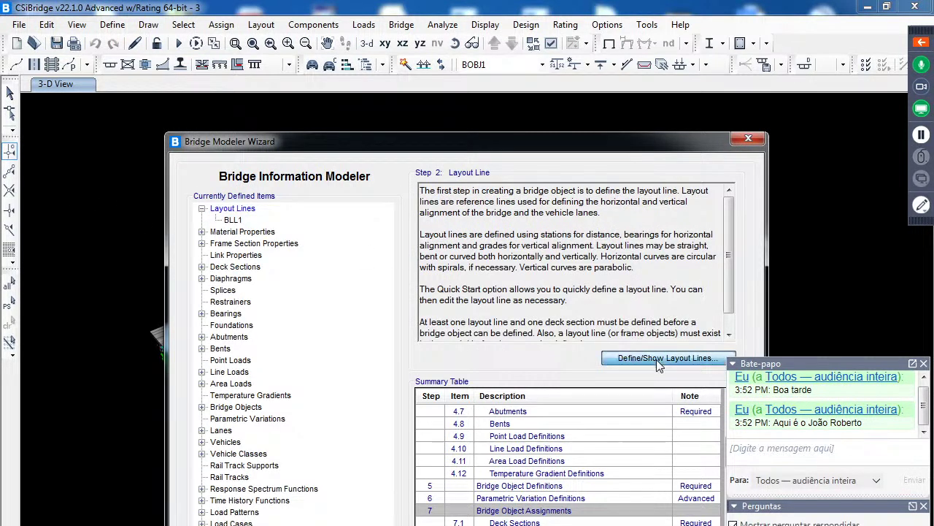
click(657, 359)
click(538, 372)
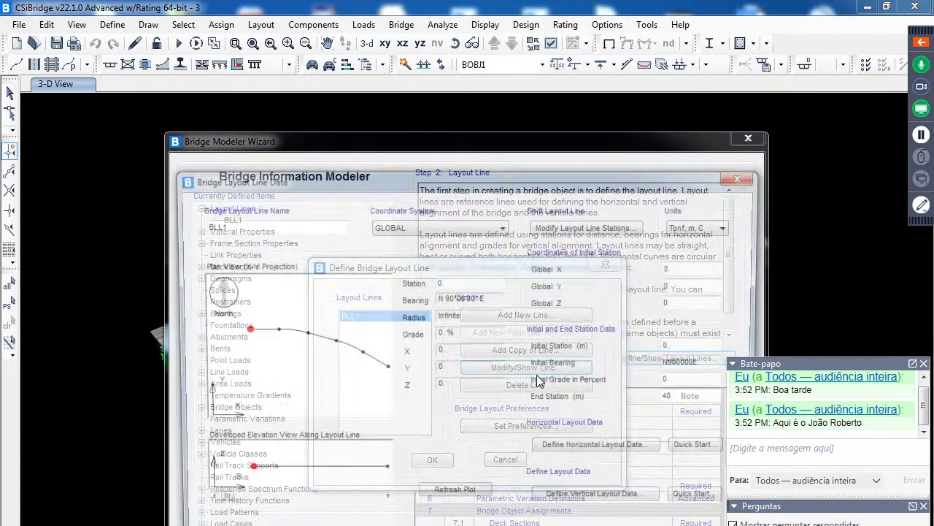
Change BLL1's horizontal layout to the Straight quick start option, accept the layout line definition and close the Bridge Modeler Wizard
click(705, 450)
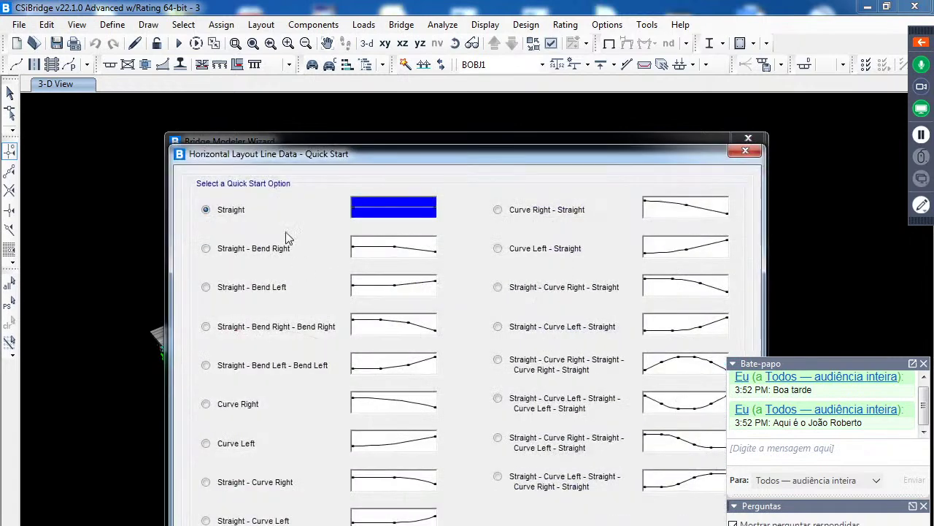
key(Return)
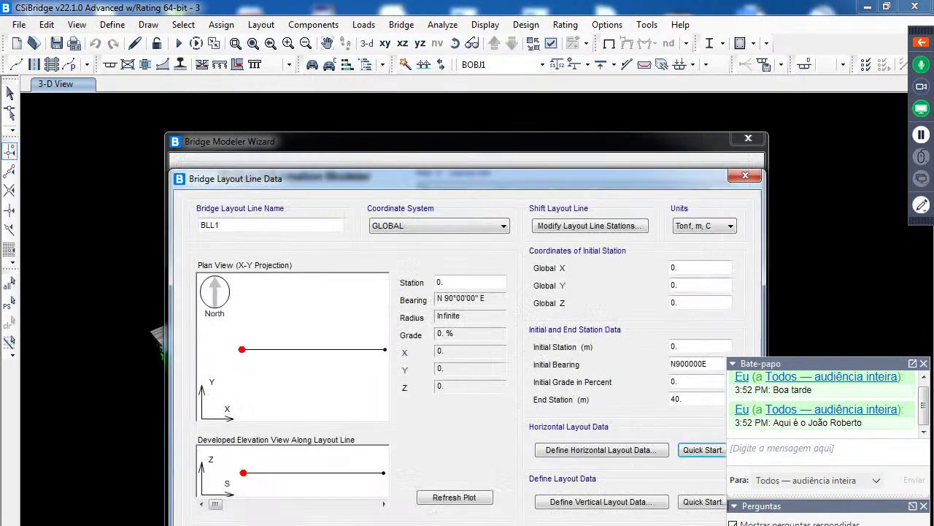
key(Return)
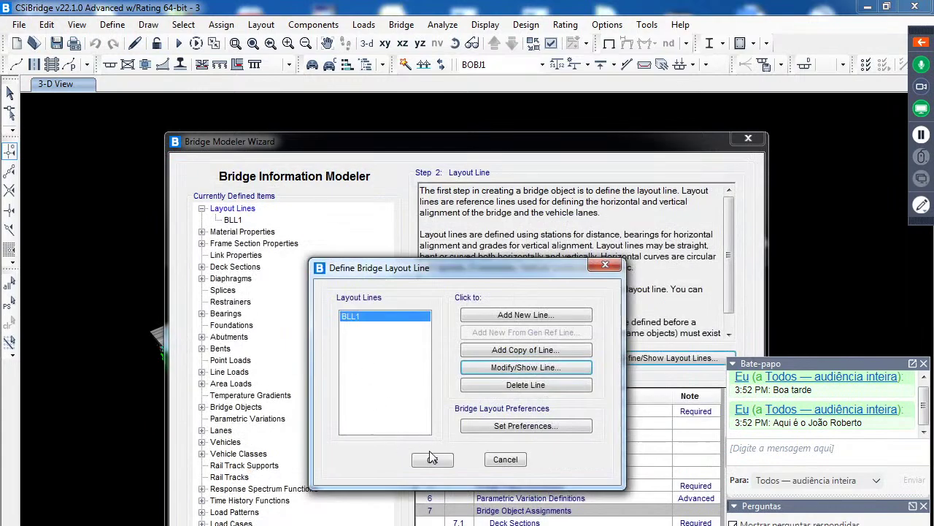
click(431, 456)
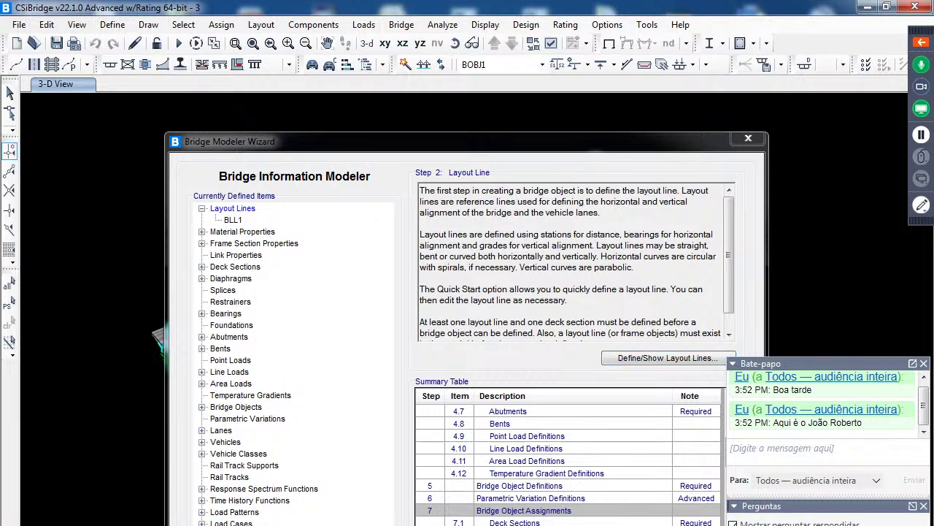
key(Escape)
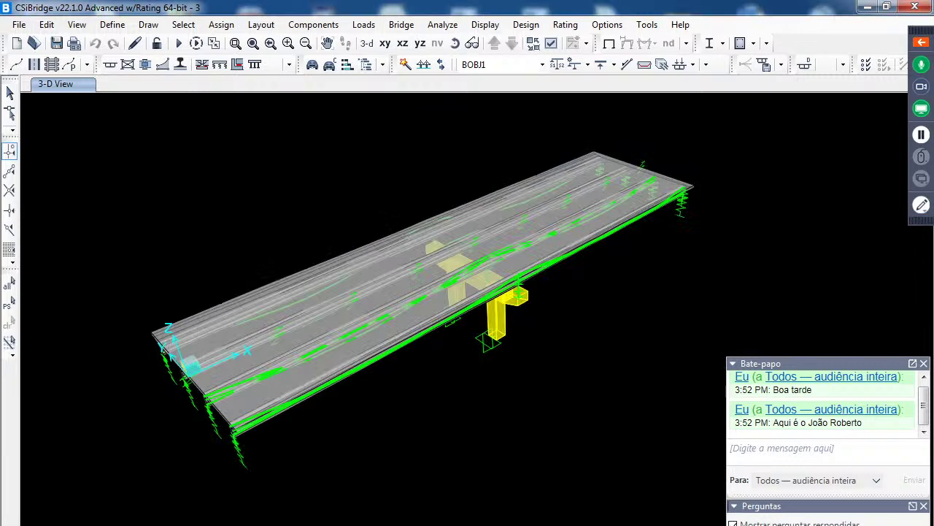
Check the general display options and examine the extruded girders, tendons and bent up close in the 3-D view
click(533, 43)
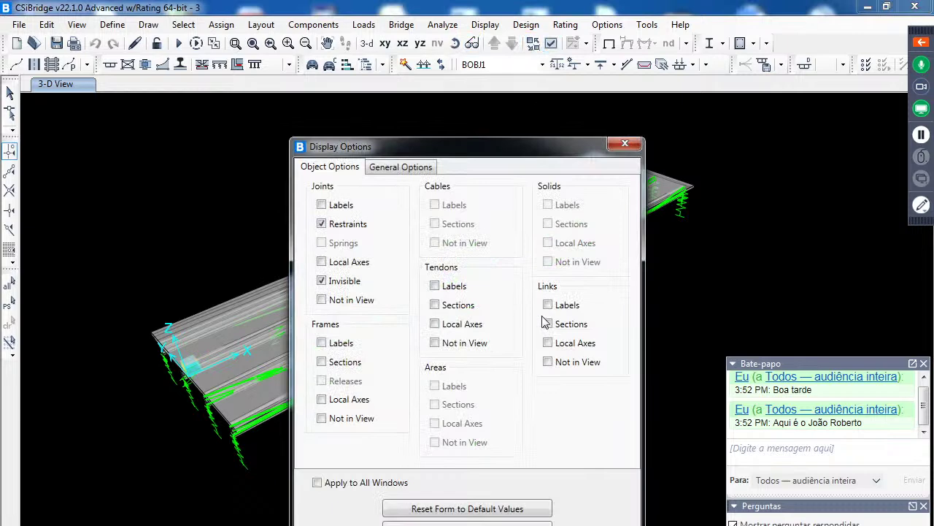
click(379, 168)
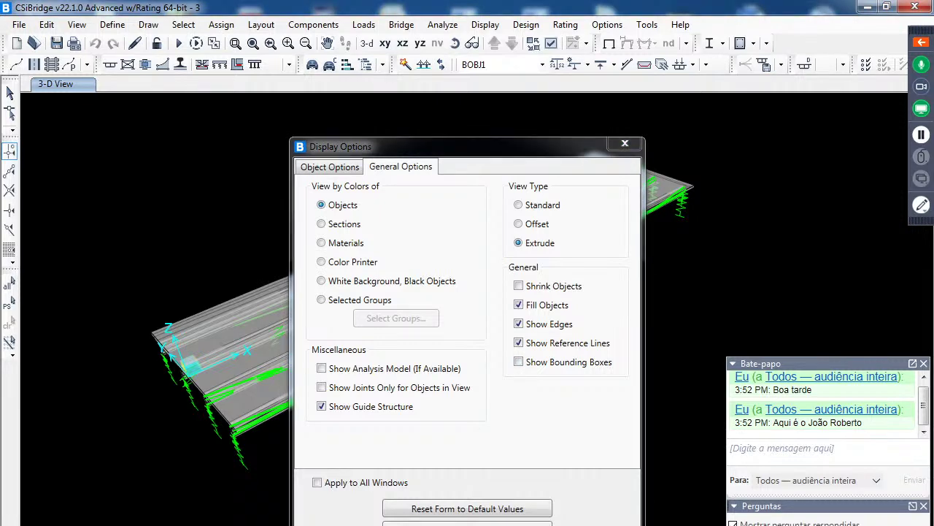
key(Return)
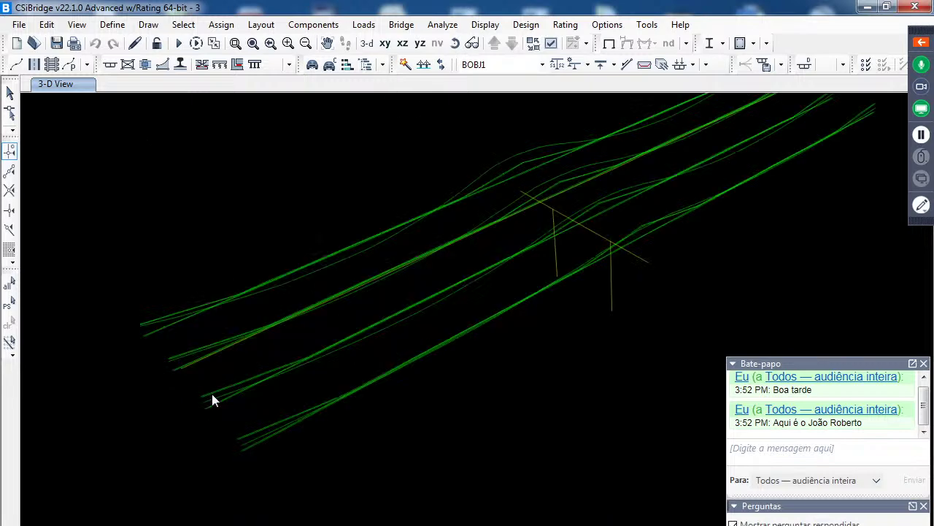
scroll(212, 400, up, 2)
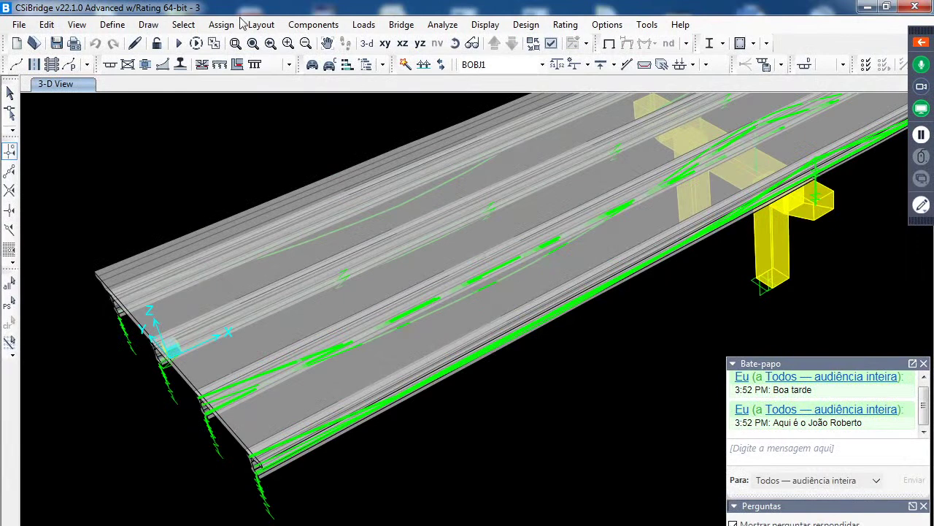
drag(210, 394, 320, 525)
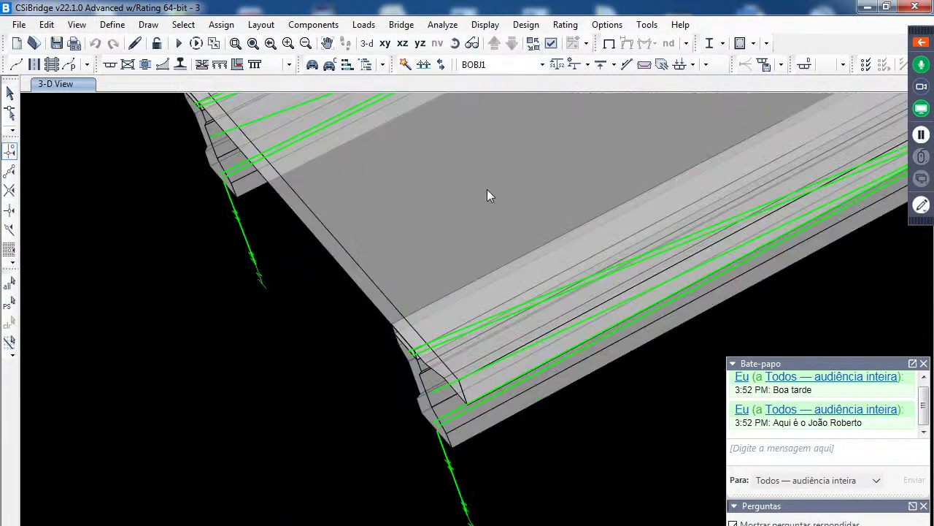
click(456, 43)
drag(526, 379, 543, 523)
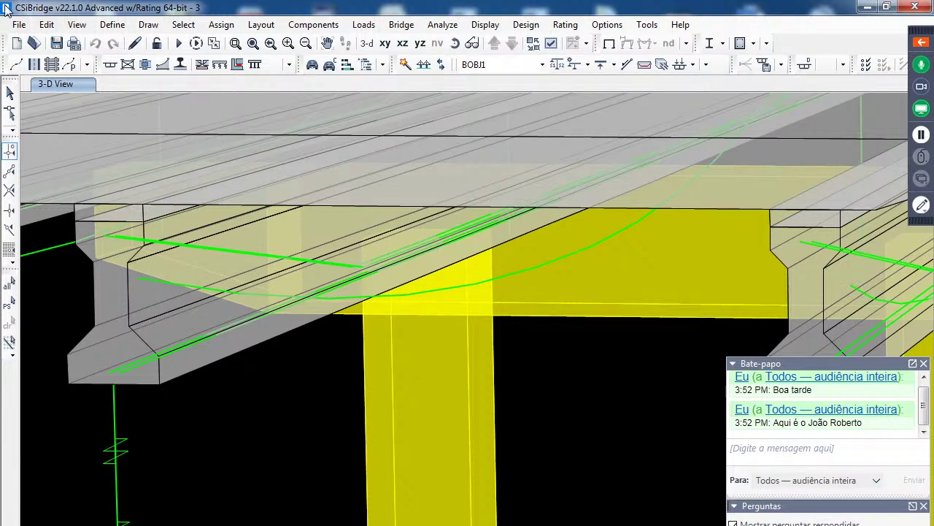
Run the analysis for all load cases and restore the default 3-D view of the deformed shape
click(180, 43)
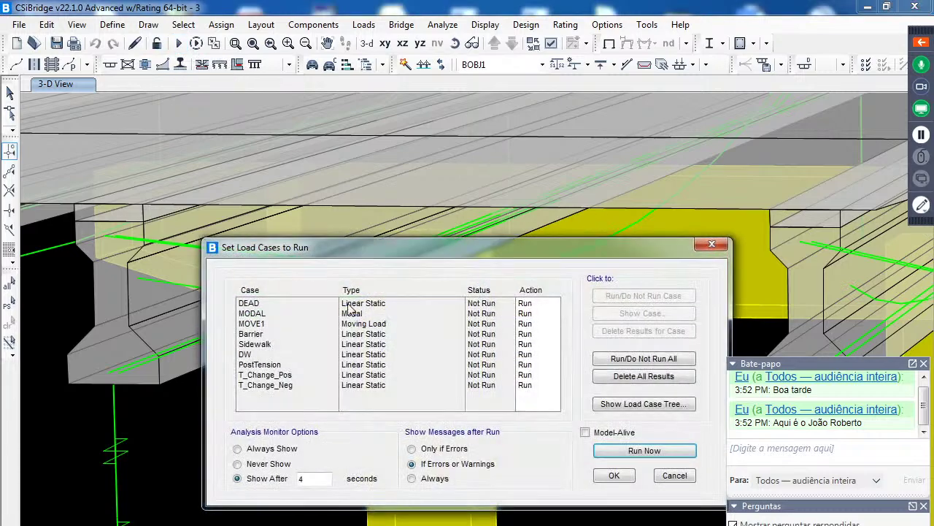
click(636, 445)
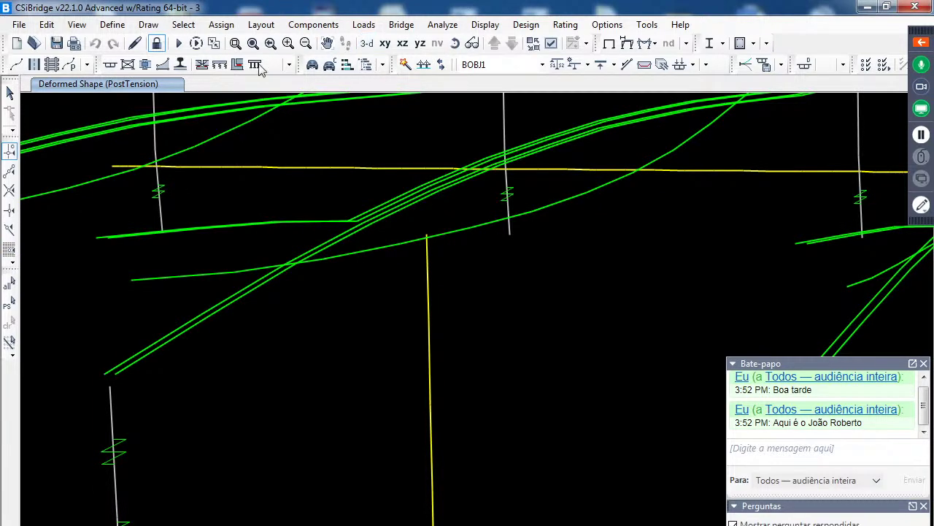
click(367, 43)
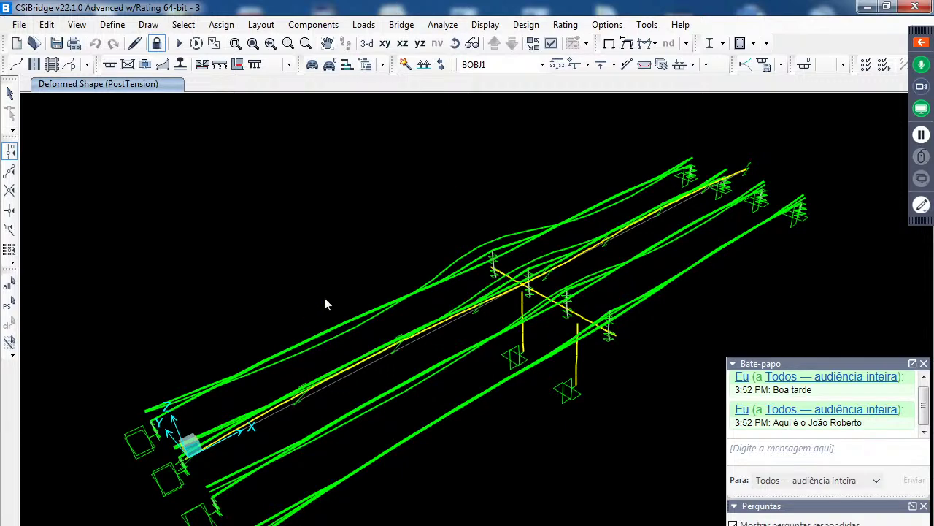
drag(325, 296, 269, 519)
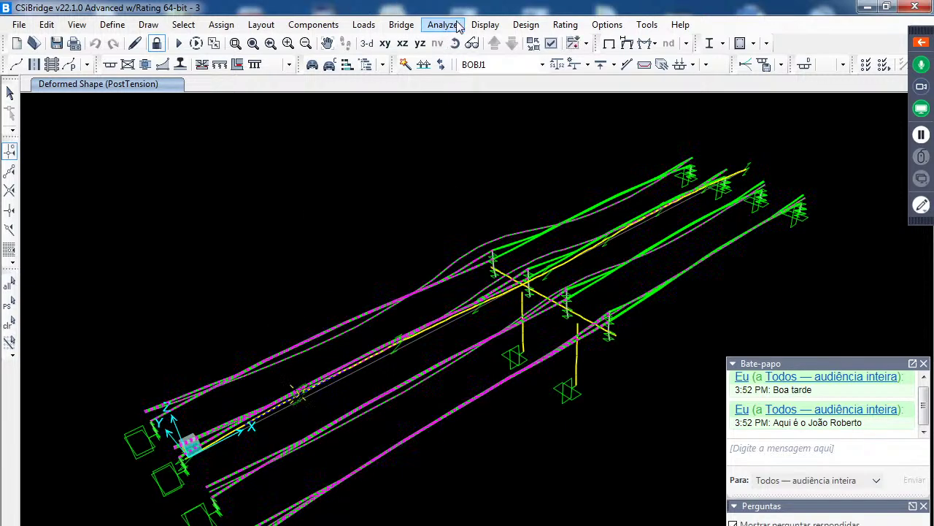
click(485, 25)
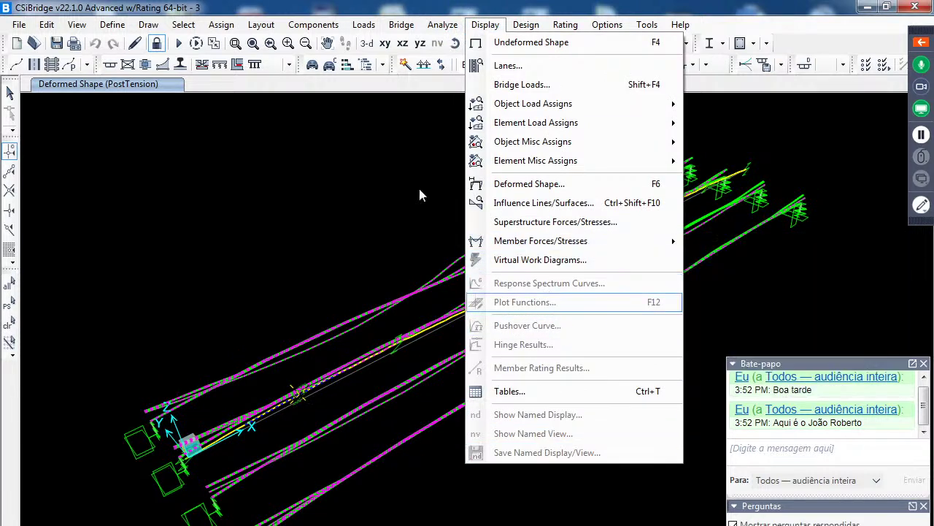
click(378, 148)
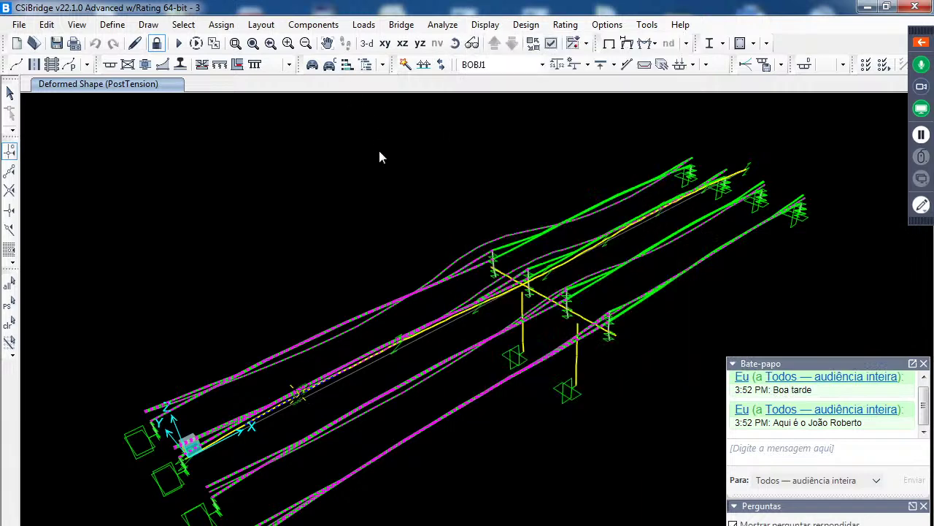
Display the deformed shape for the MODAL case at mode number 1 with automatic scaling
click(442, 24)
mouse_move(488, 25)
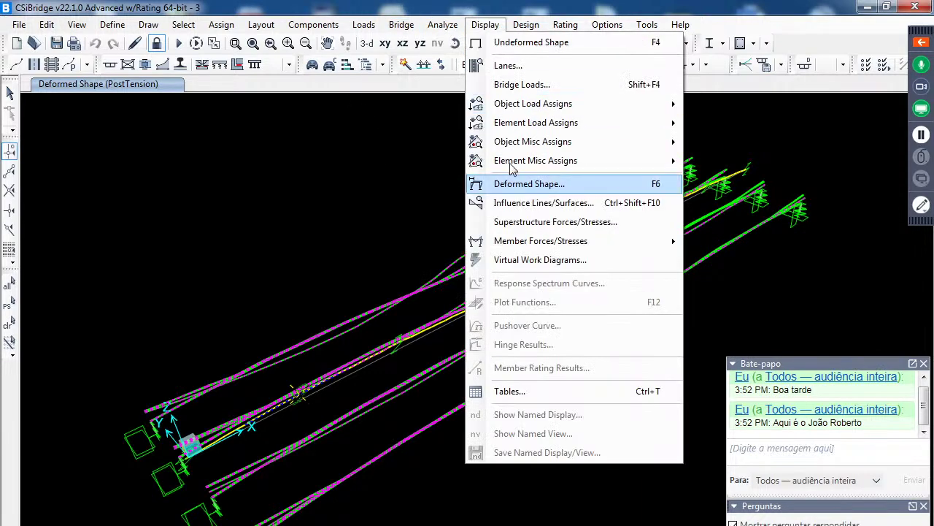
click(522, 183)
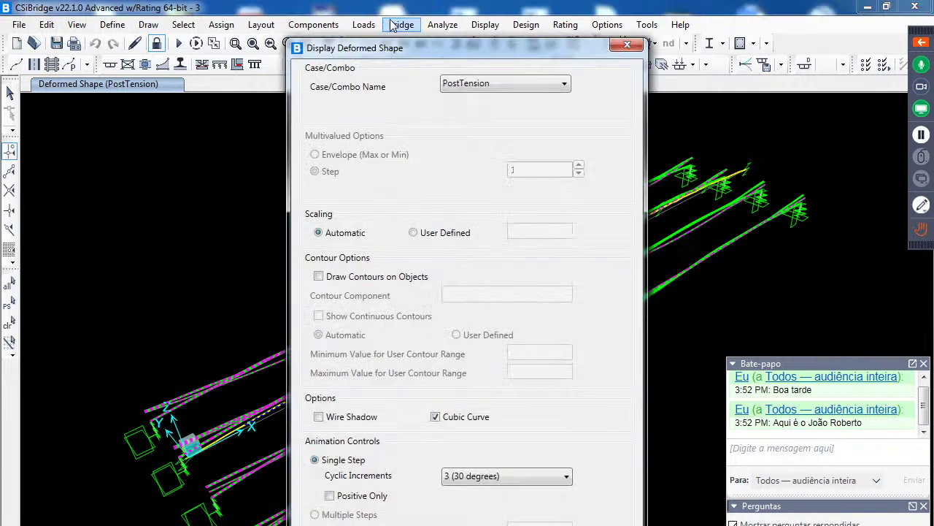
click(494, 85)
scroll(472, 179, up, 2)
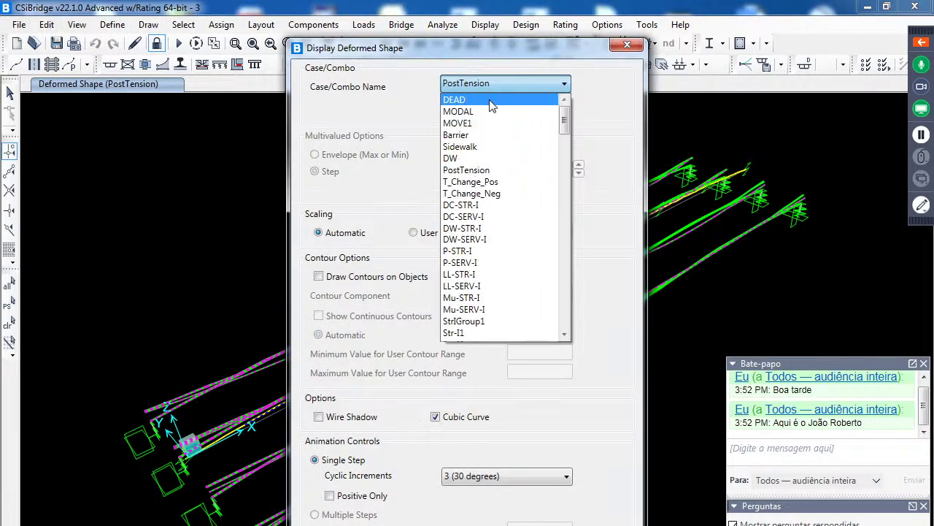
click(476, 112)
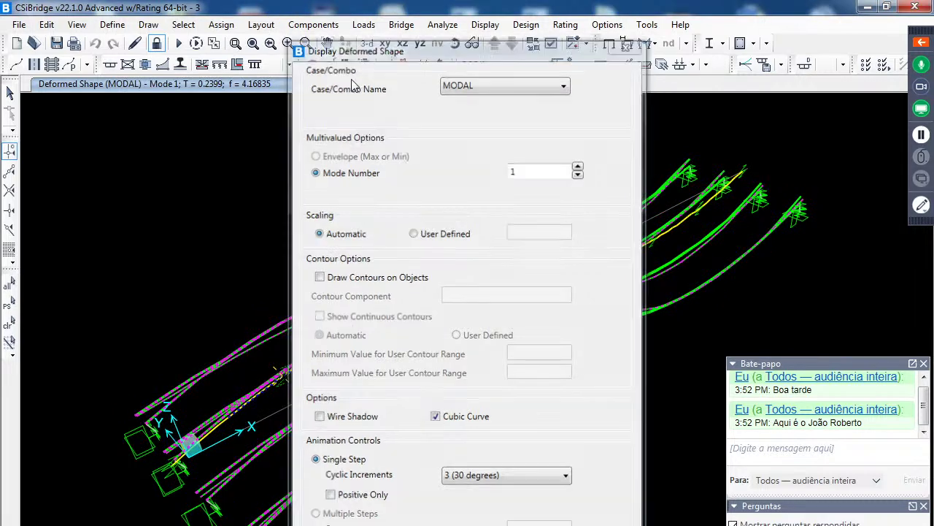
key(Return)
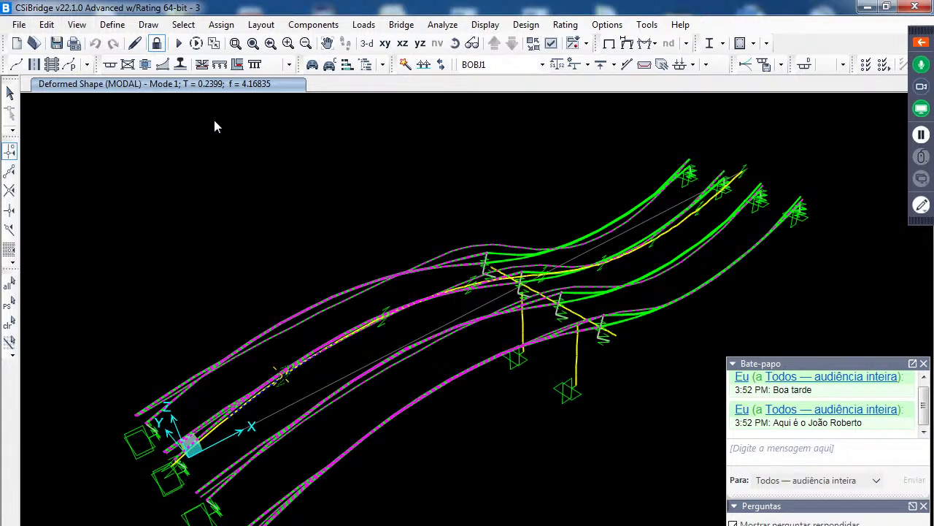
click(482, 26)
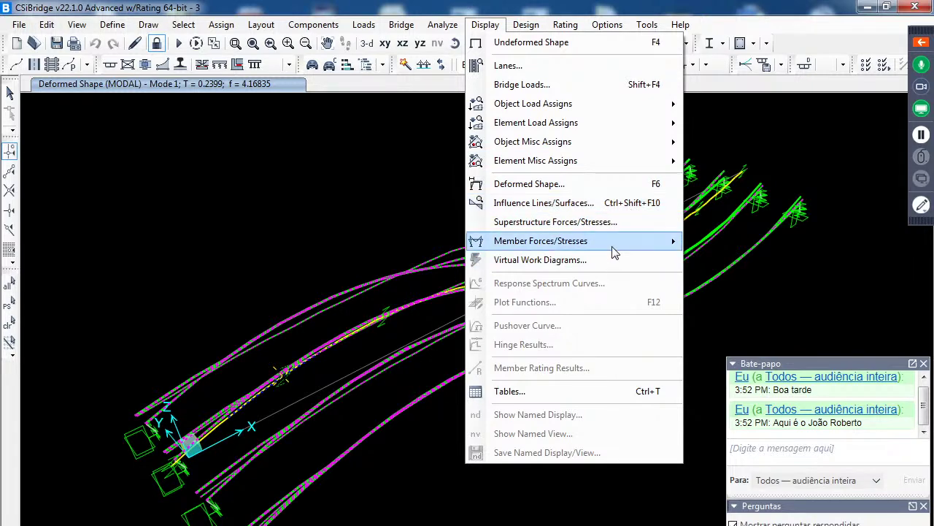
click(284, 226)
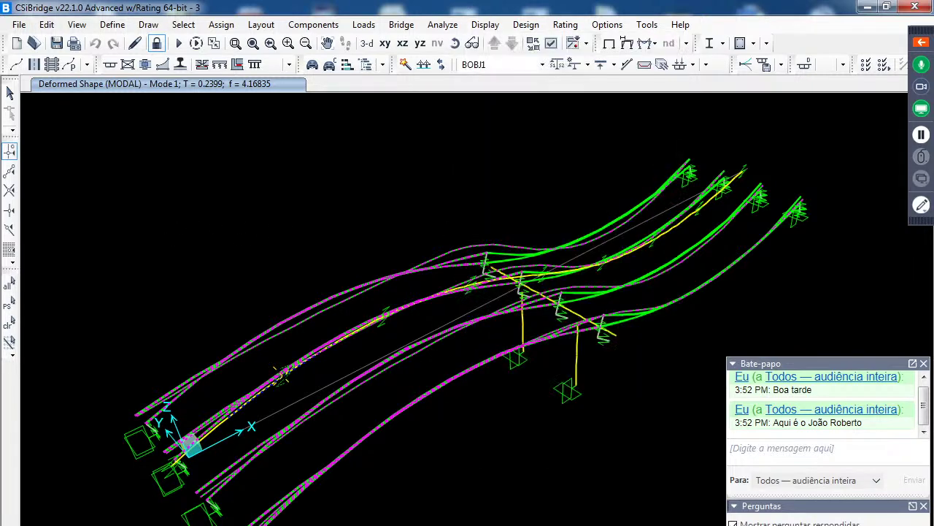
Reposition the webinar chat panel, undock the Perguntas list and select the question about wind load and the Brazilian standard
drag(819, 367, 765, 247)
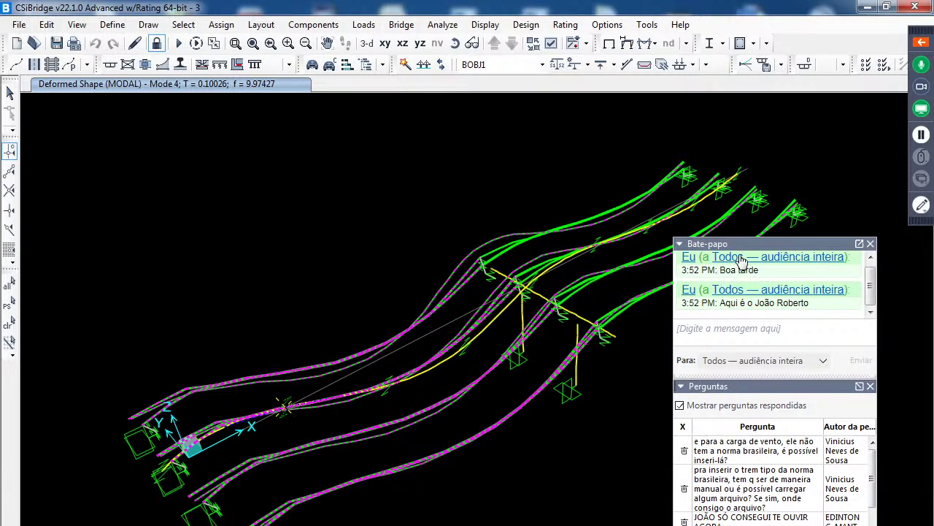
drag(741, 243, 714, 186)
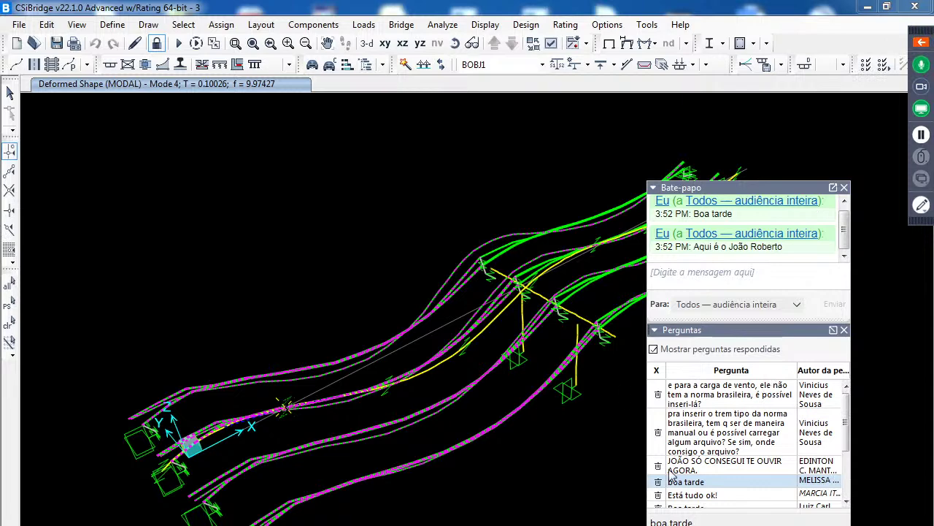
drag(742, 185, 291, 129)
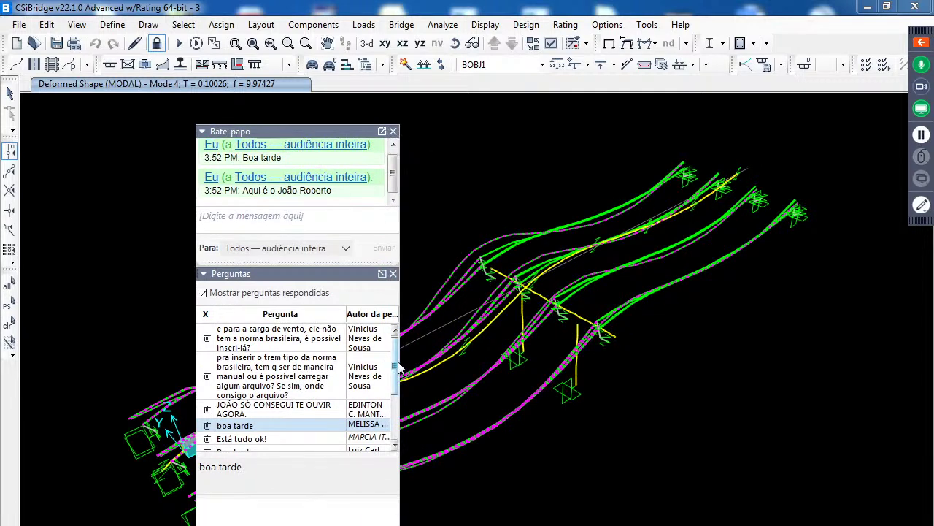
click(382, 274)
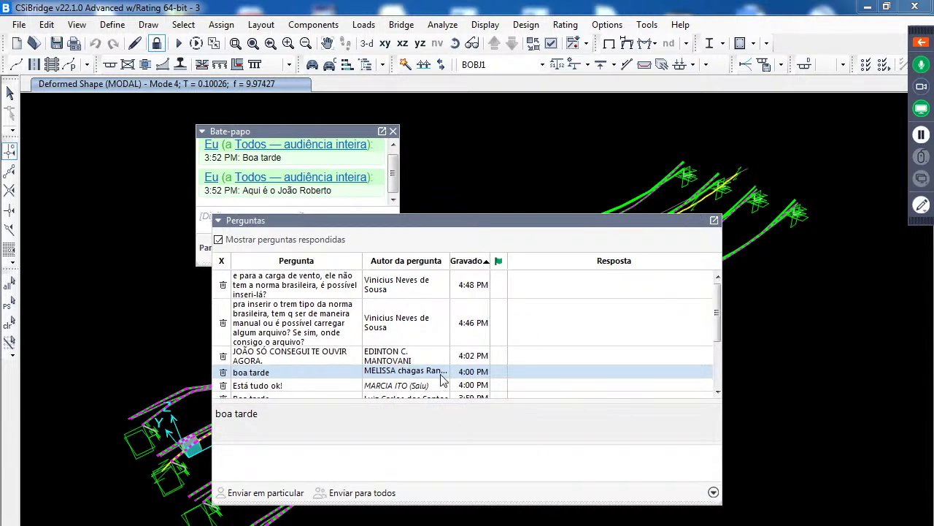
click(277, 296)
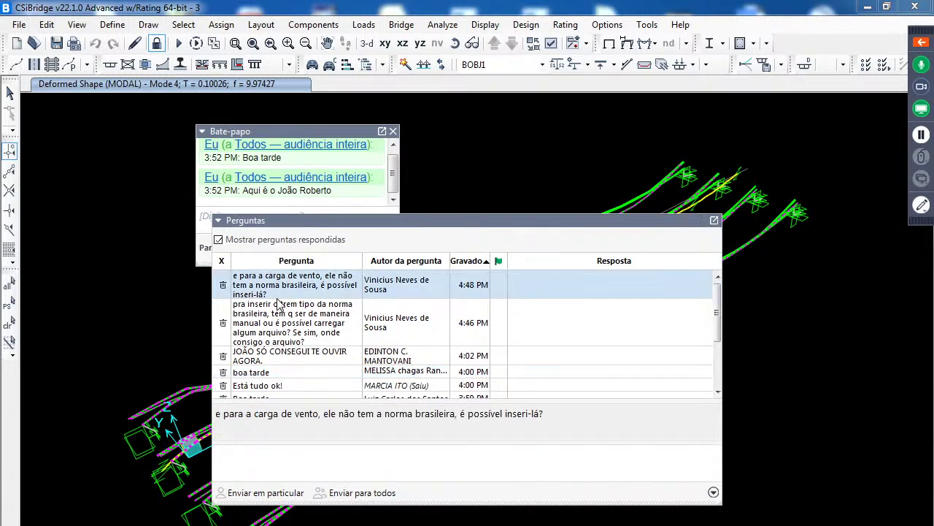
Read the questions about the Brazilian standard design vehicle and steel bridges in the time-sorted Perguntas list, and dock the list again
click(479, 262)
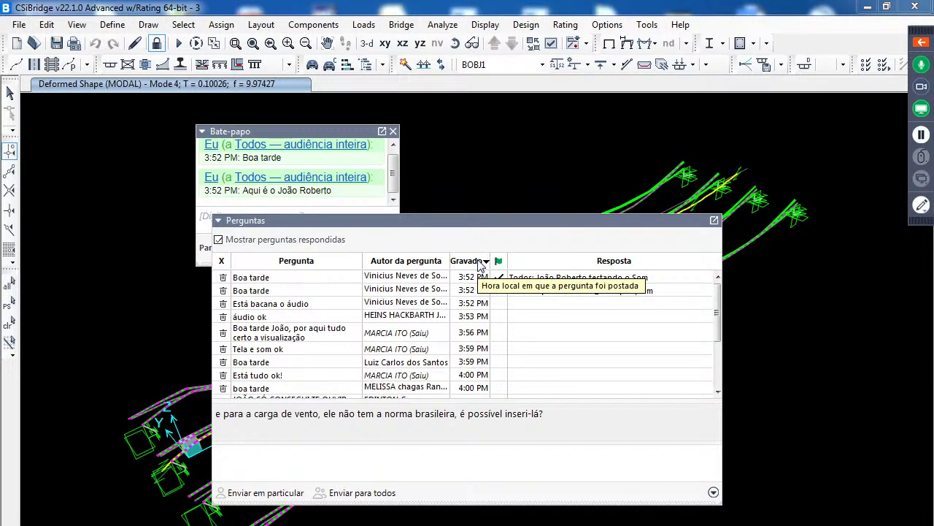
click(480, 263)
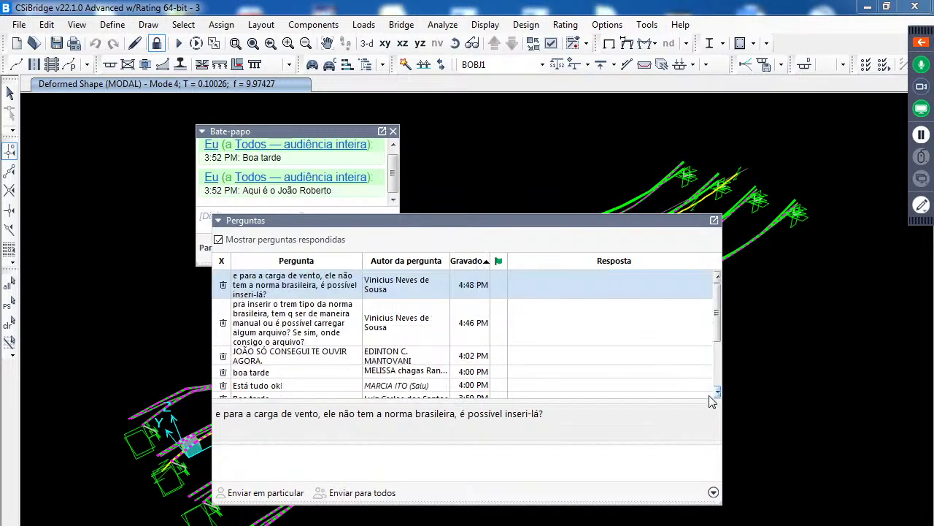
click(288, 373)
click(281, 330)
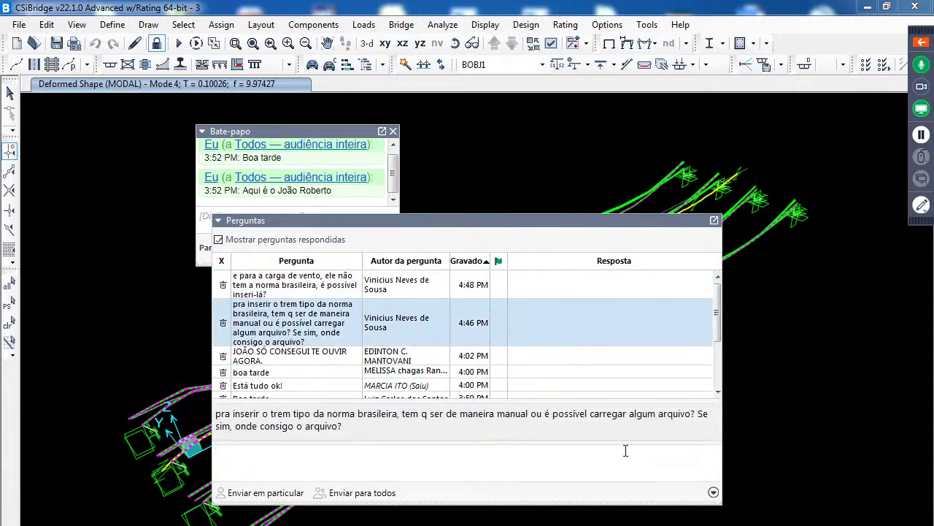
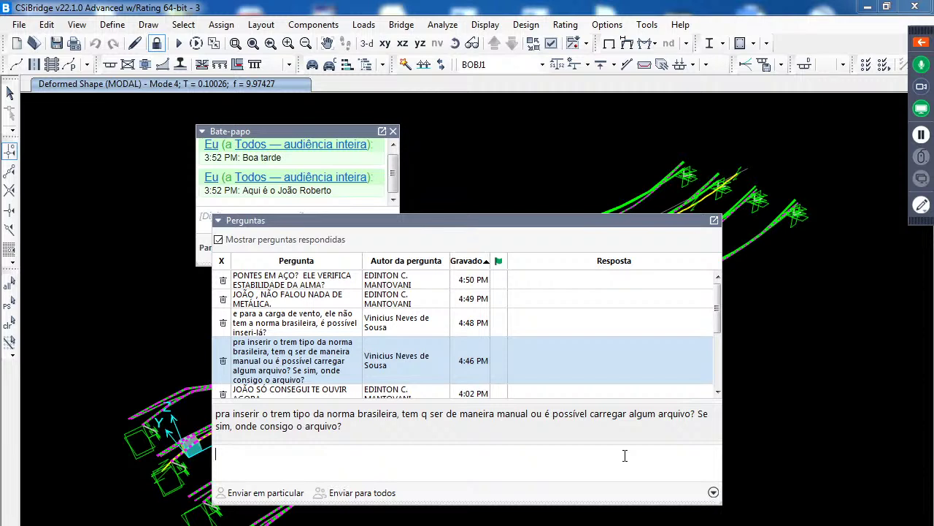
click(269, 304)
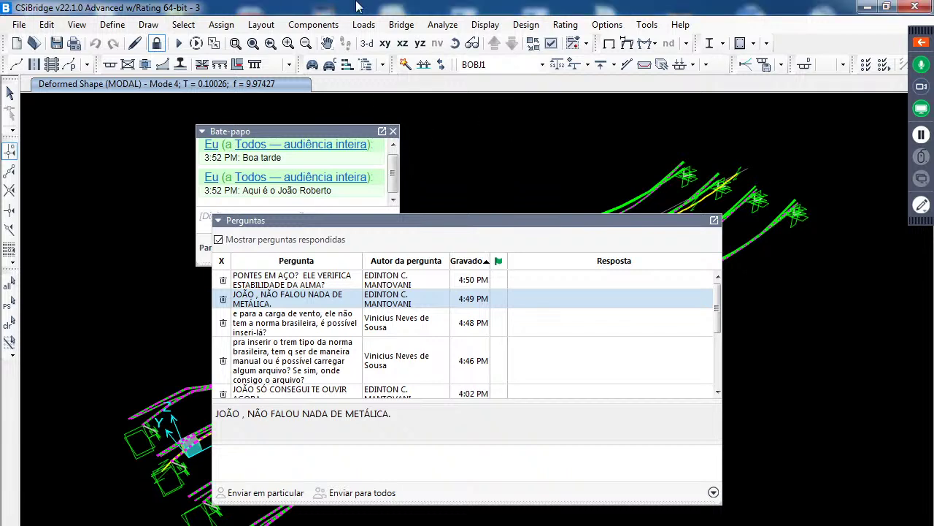
double_click(350, 226)
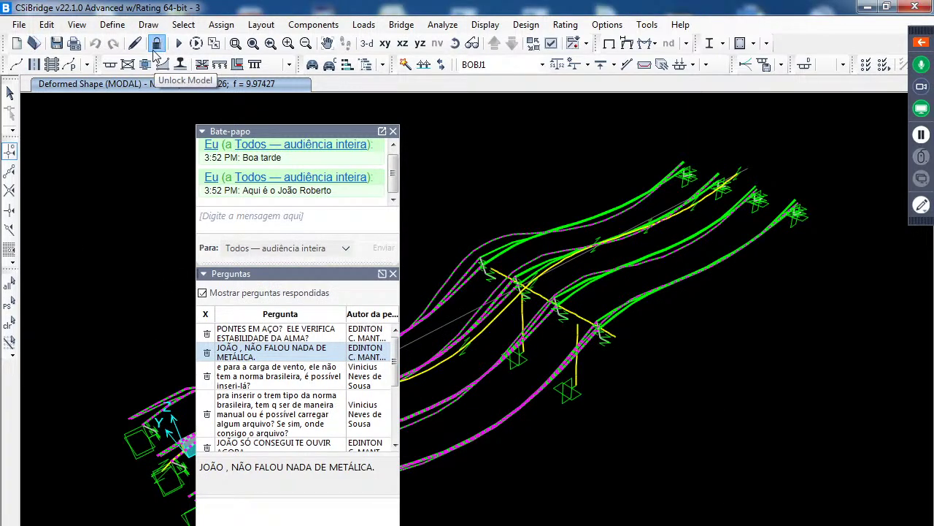
Unlock the model, deleting its analysis results, and open the Bridge Modeler Wizard with the chat panel moved aside
click(154, 49)
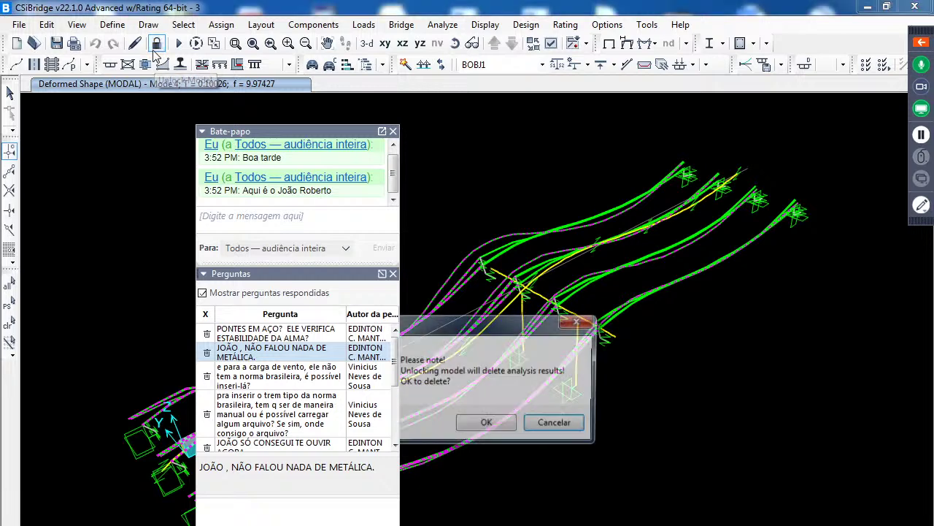
click(483, 424)
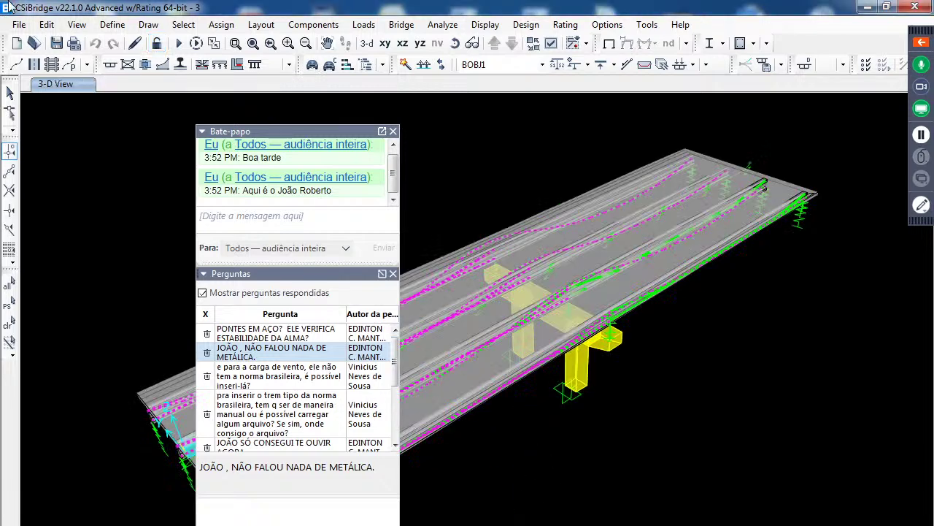
click(112, 25)
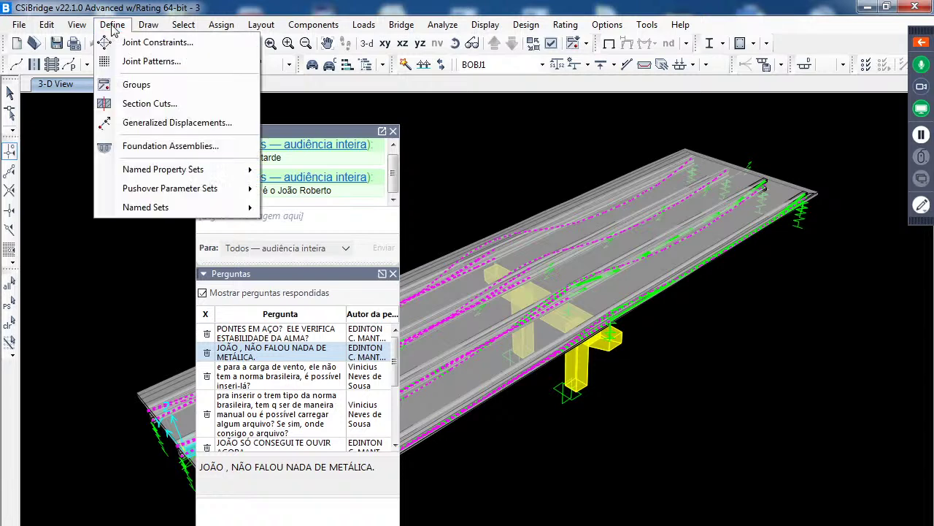
click(506, 98)
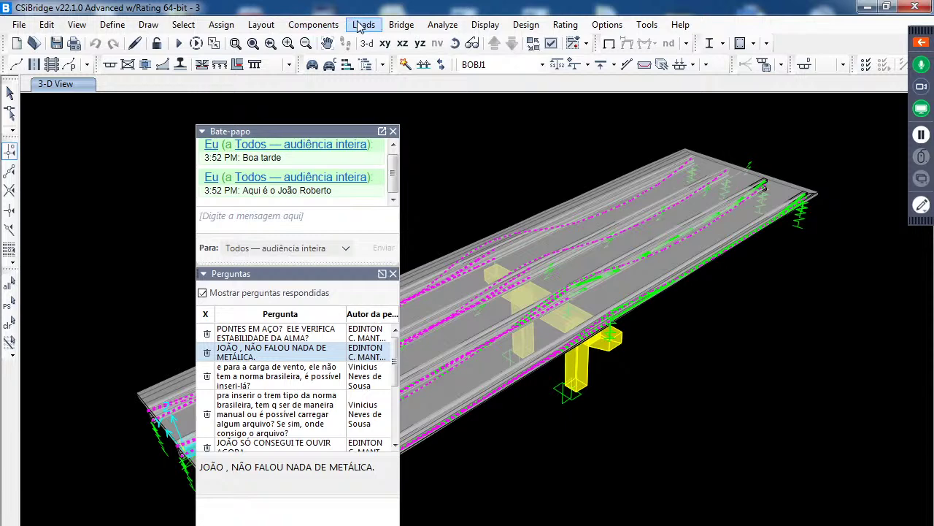
click(403, 24)
click(456, 41)
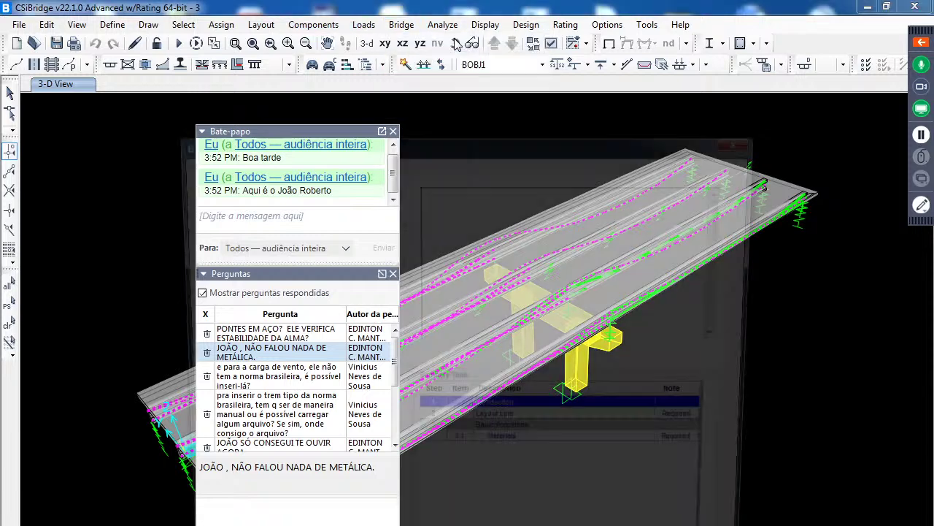
drag(283, 133, 640, 282)
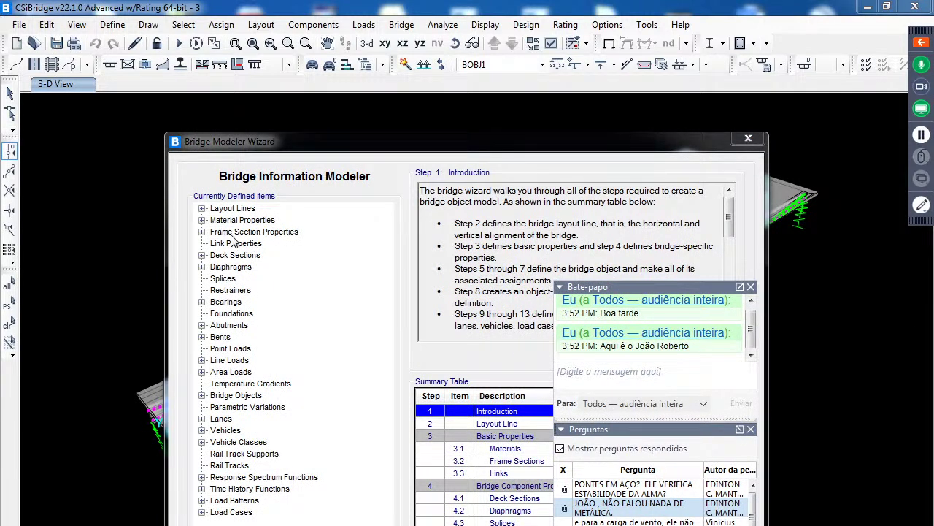
Open the deck section definitions from the wizard's Deck Sections step and reposition the dialogs clear of the chat panel
click(235, 255)
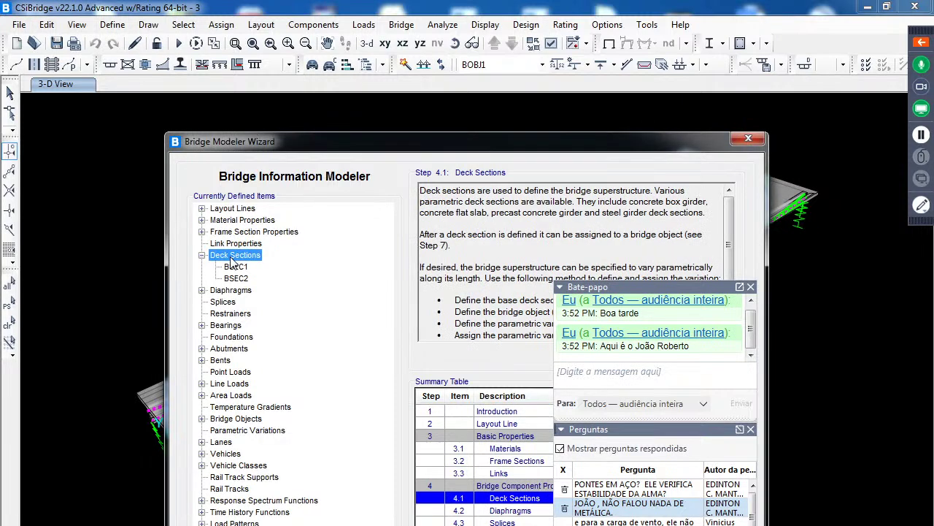
click(237, 267)
drag(596, 143, 386, 123)
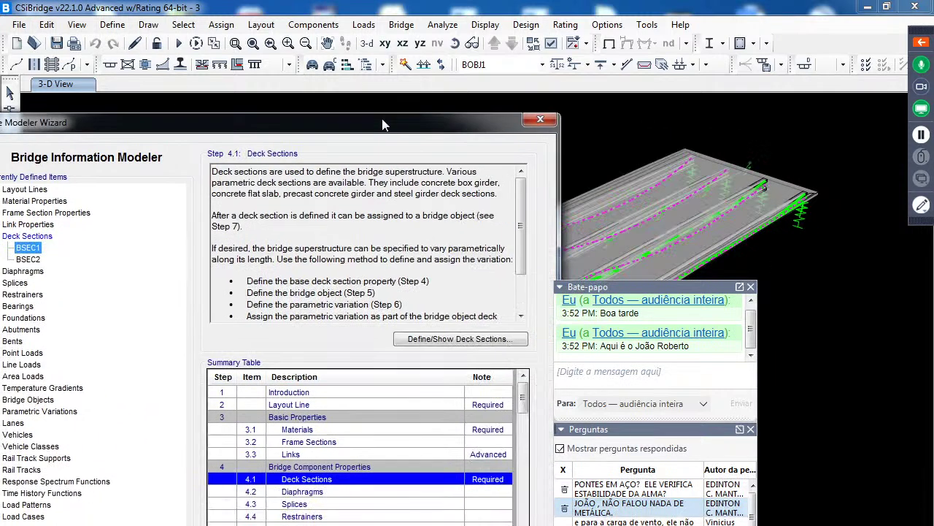
click(471, 337)
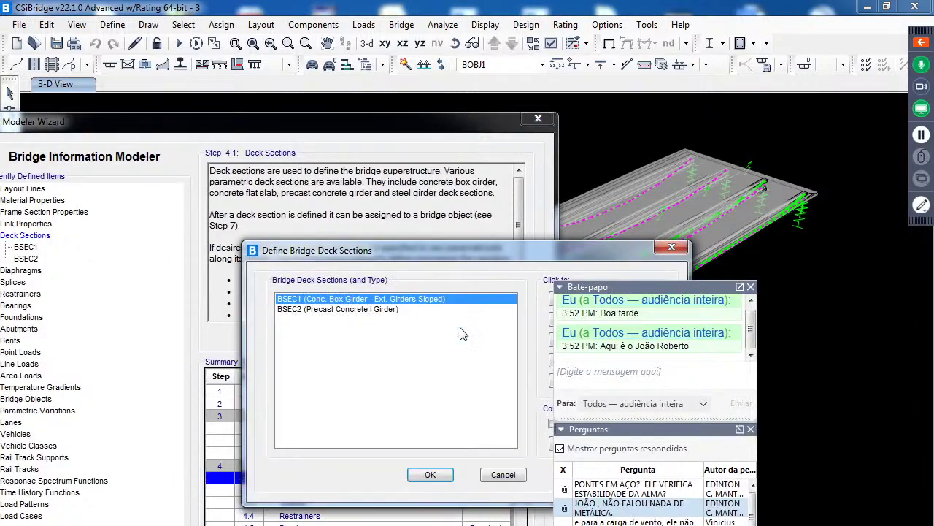
drag(505, 250, 316, 113)
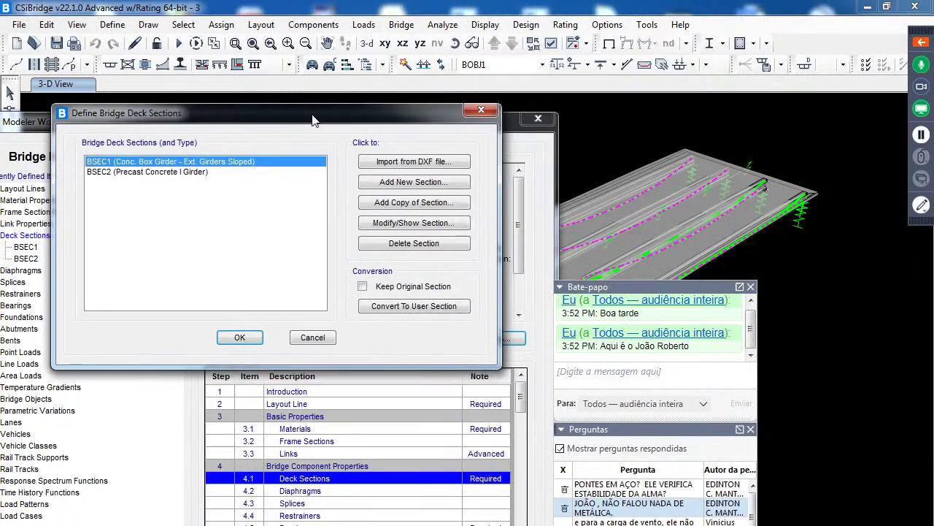
Examine the available deck section types and the Steel I Girder section data without adding a section
click(414, 187)
drag(358, 172, 190, 128)
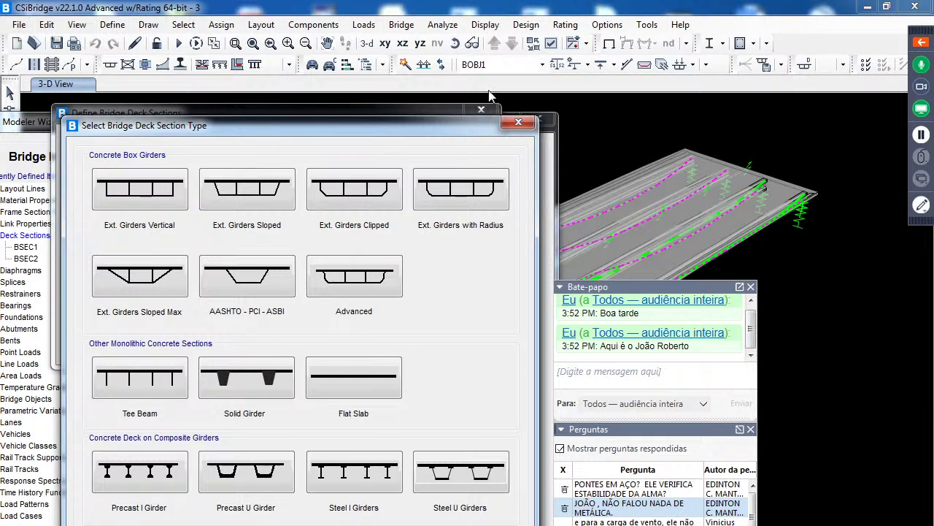
click(365, 473)
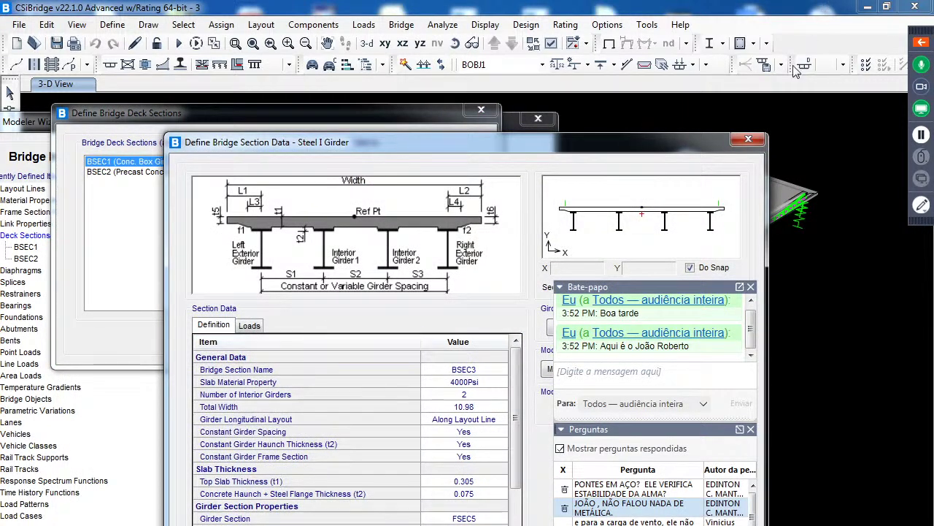
click(749, 139)
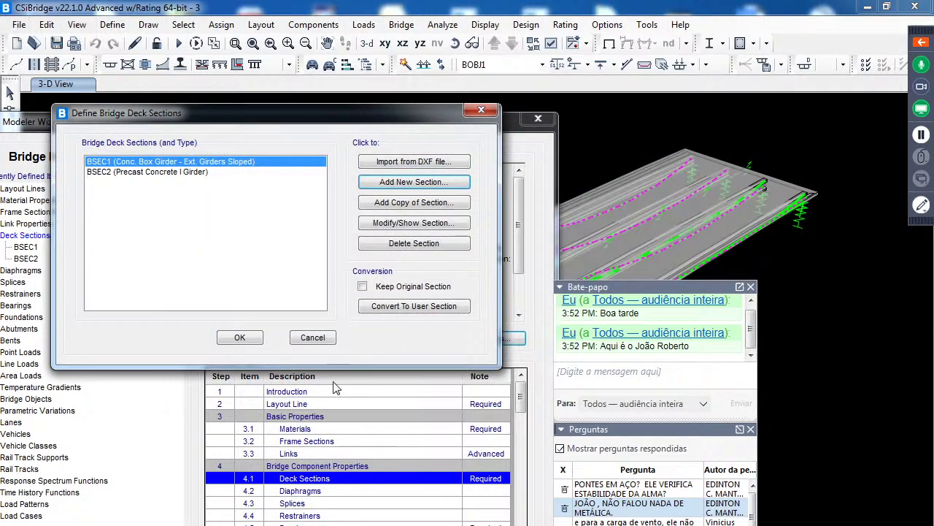
click(322, 337)
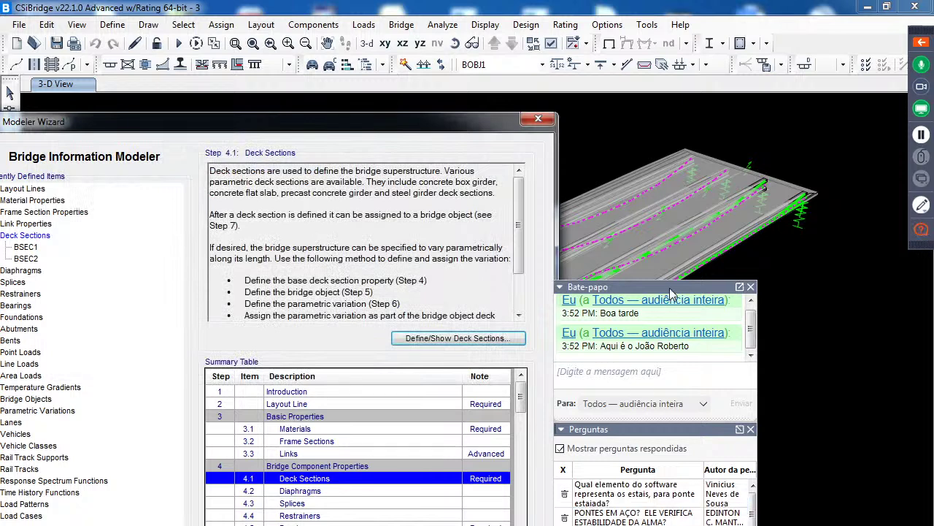
Undock the Perguntas list and select the question about web stability checks in steel bridges
drag(672, 288, 530, 214)
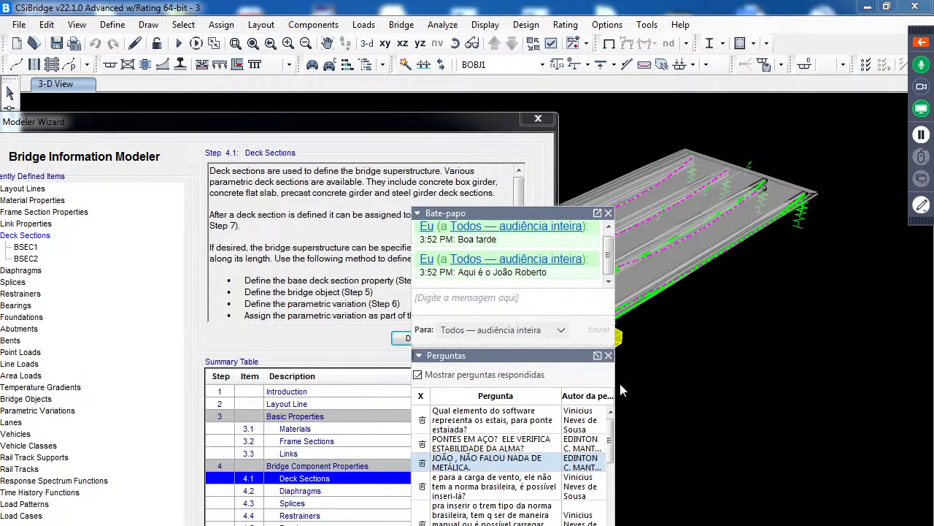
click(598, 356)
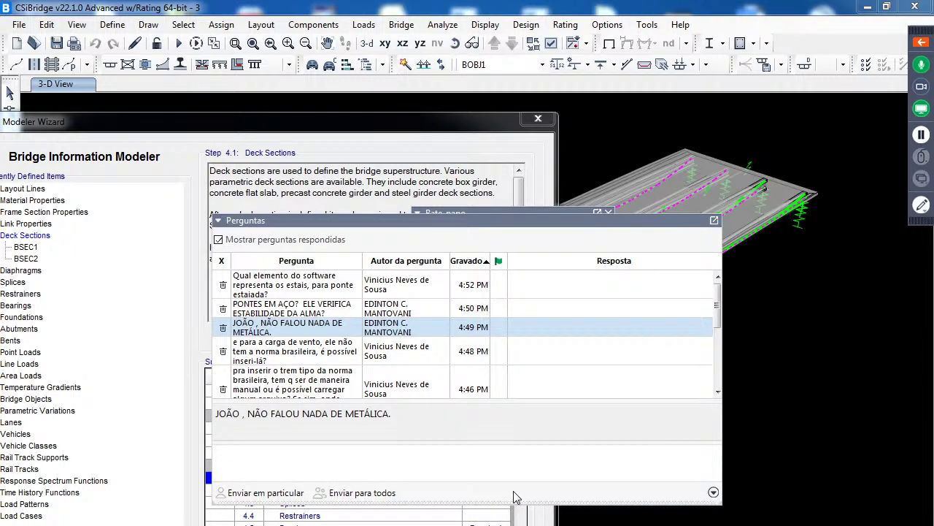
click(286, 310)
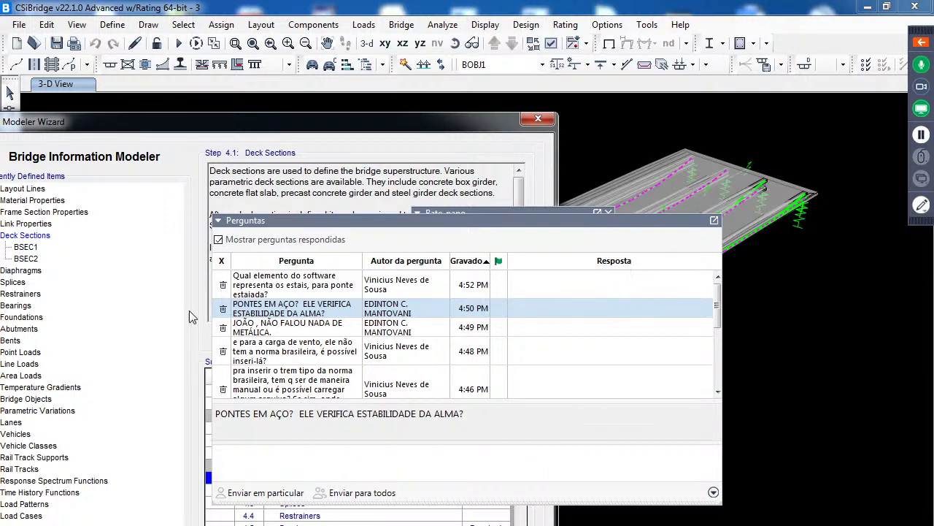
Close the Bridge Modeler Wizard, check the Draw commands, and select the question about which element represents the stays in a cable-stayed bridge
click(539, 118)
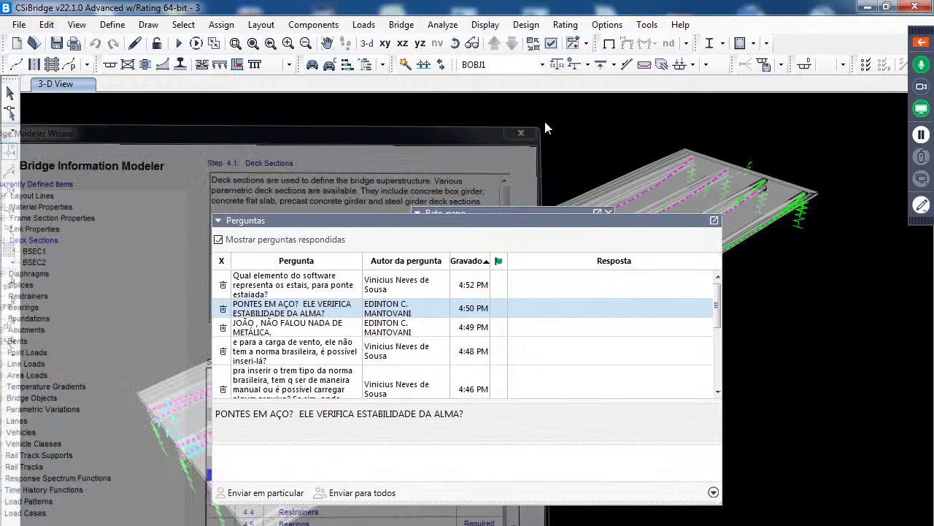
click(121, 26)
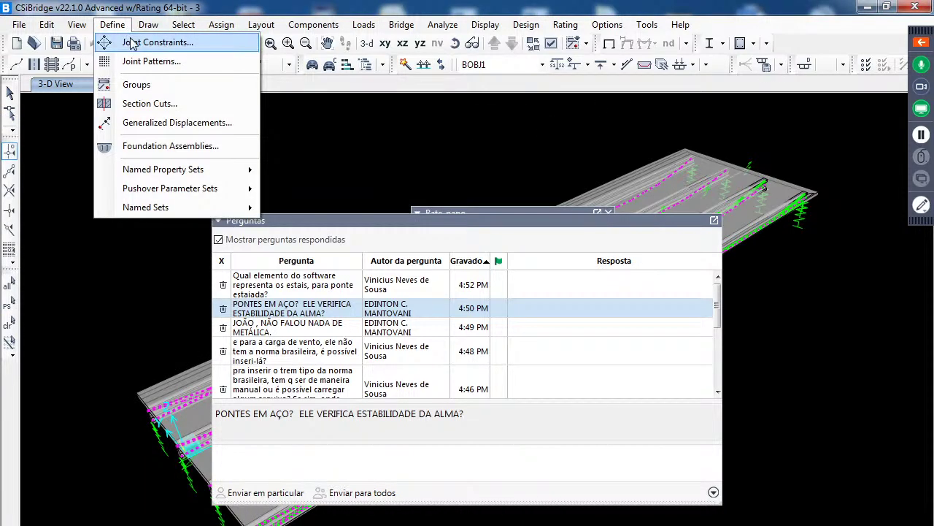
mouse_move(147, 34)
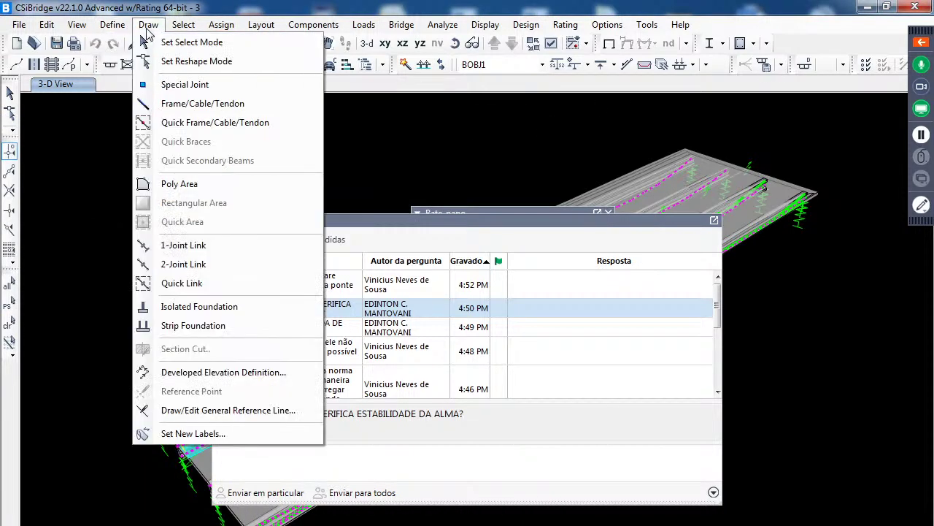
click(148, 33)
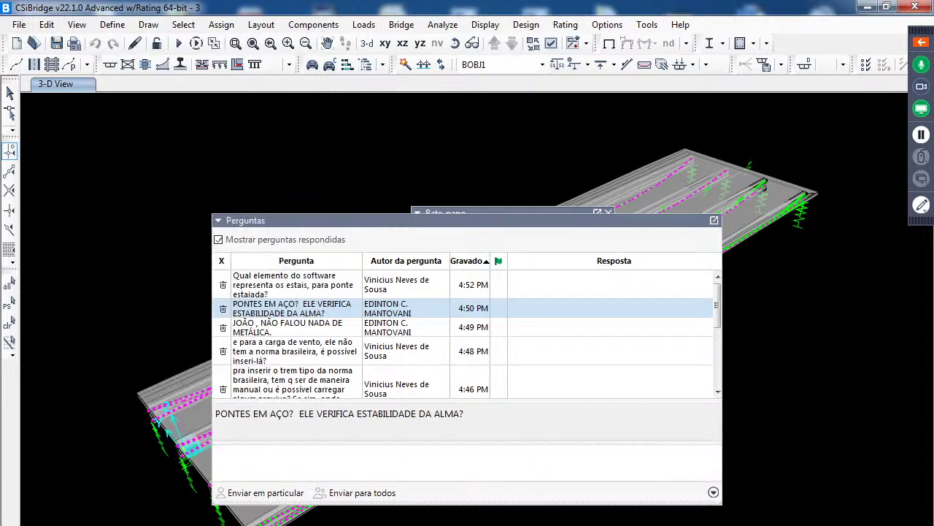
click(284, 292)
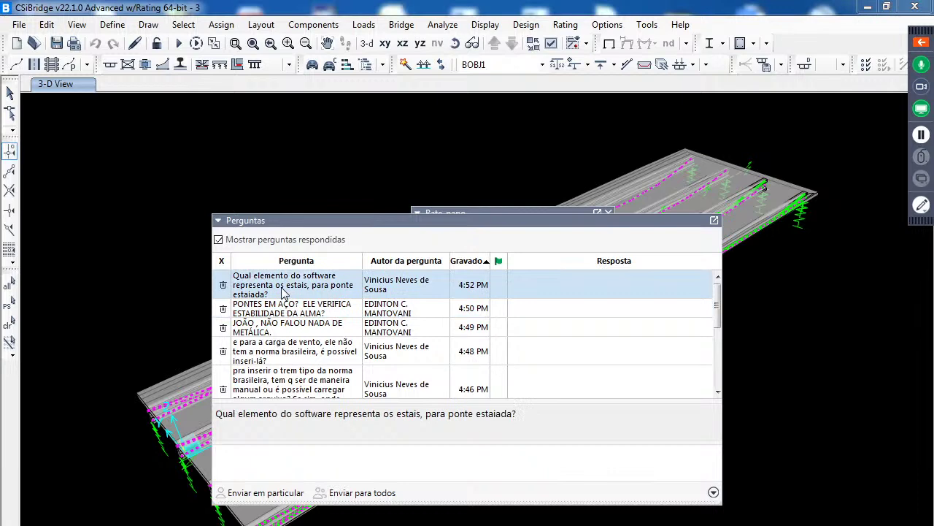
Start a new model, moving the Perguntas list aside and answering the save prompt for the current one
click(16, 28)
click(67, 62)
drag(603, 228, 712, 352)
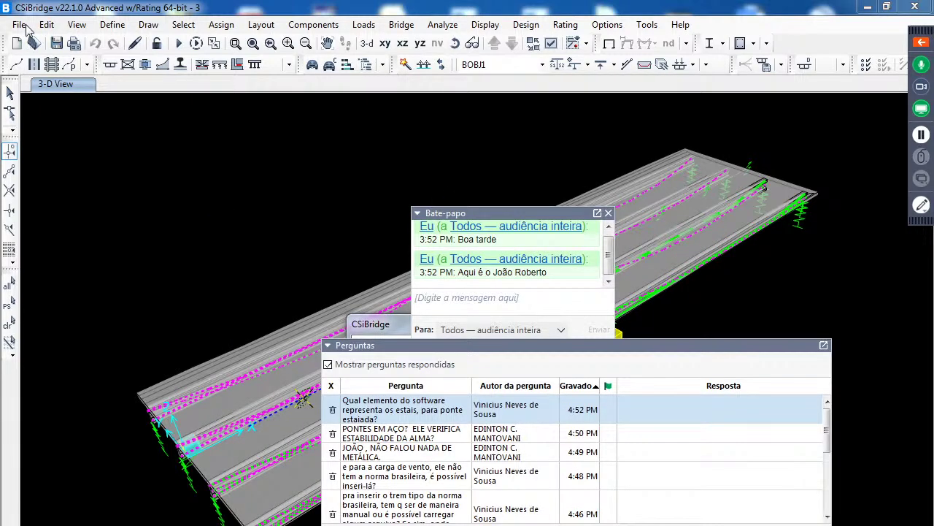
click(373, 325)
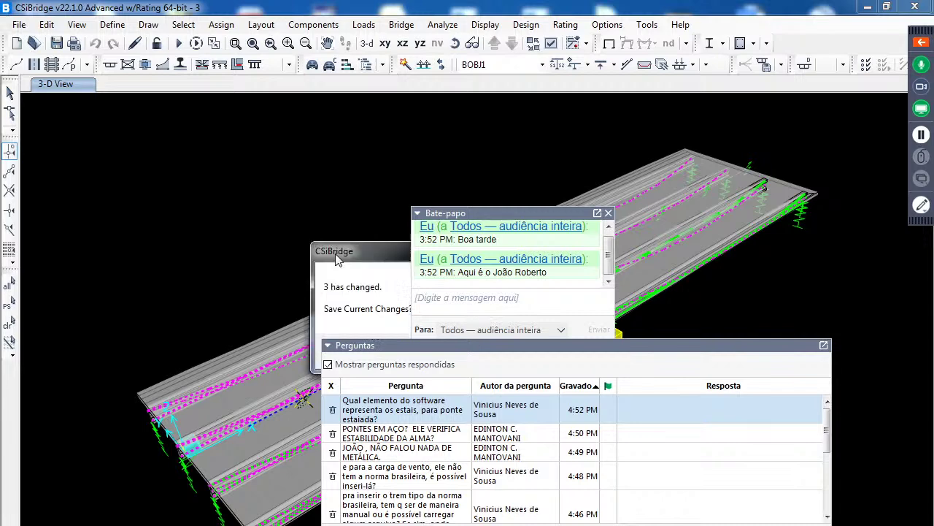
click(397, 301)
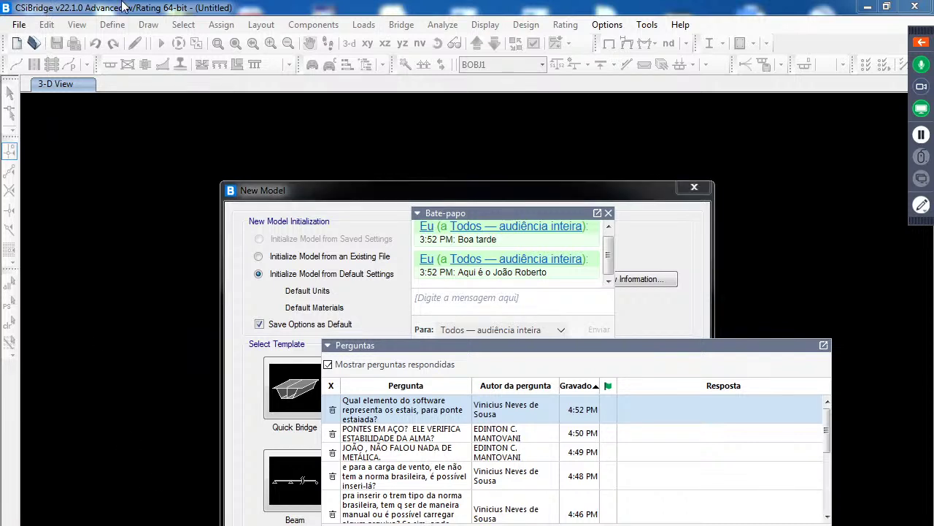
Choose the Cable Stayed Bridge template and arrange its dialog and the webinar panels so all span, pier and pylon parameters are readable
drag(351, 192, 135, 121)
click(339, 321)
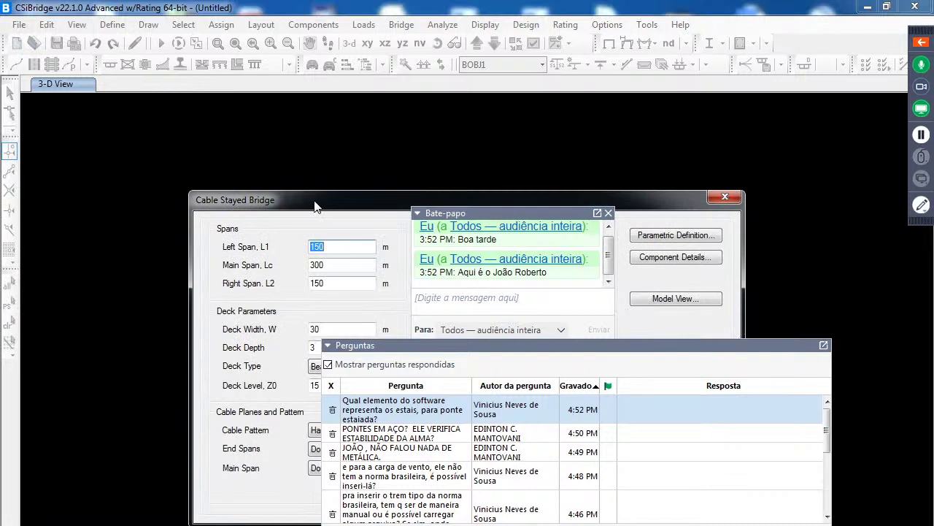
drag(314, 207, 122, 119)
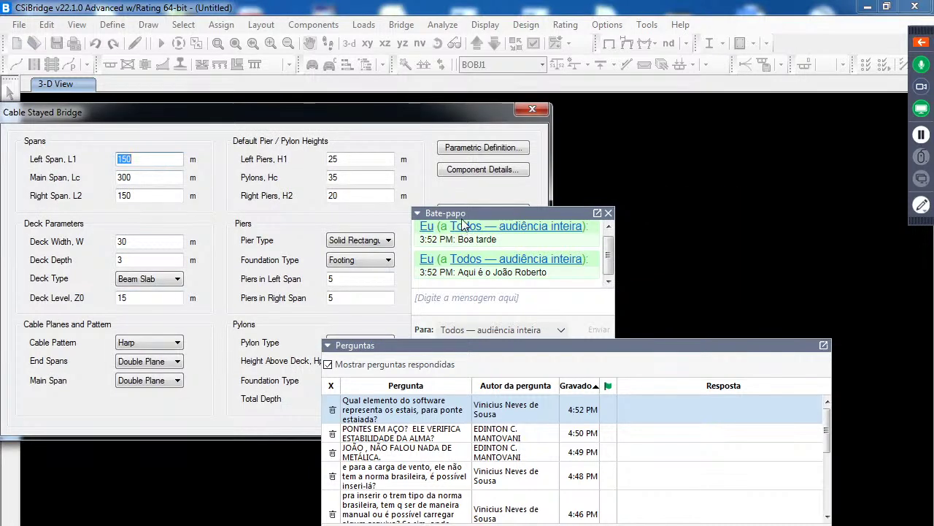
drag(465, 214, 616, 216)
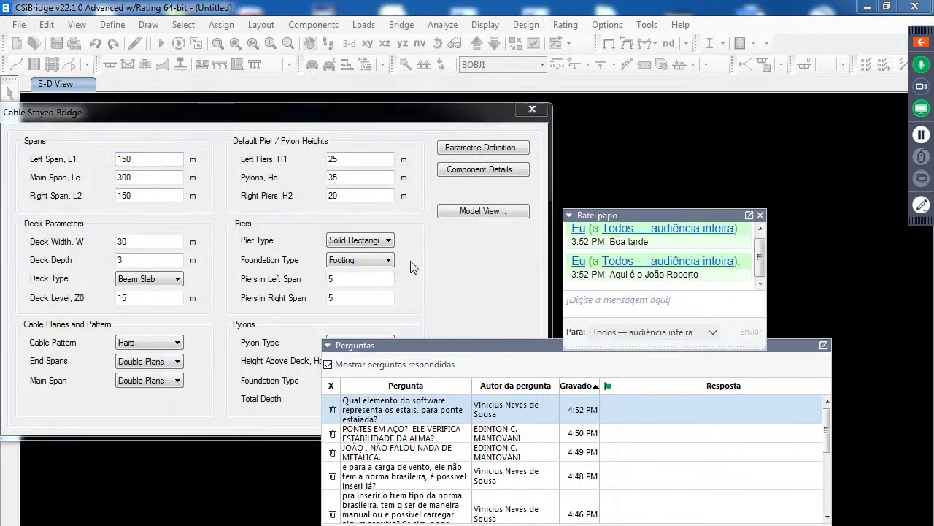
drag(391, 347, 507, 399)
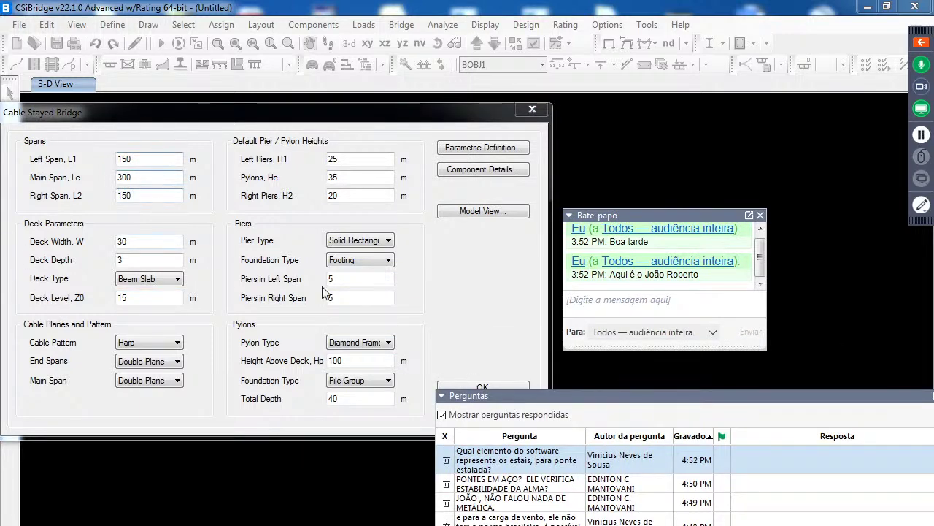
View the parametric definition diagram of the cable-stayed bridge, moving it to a clear spot before closing it
click(496, 145)
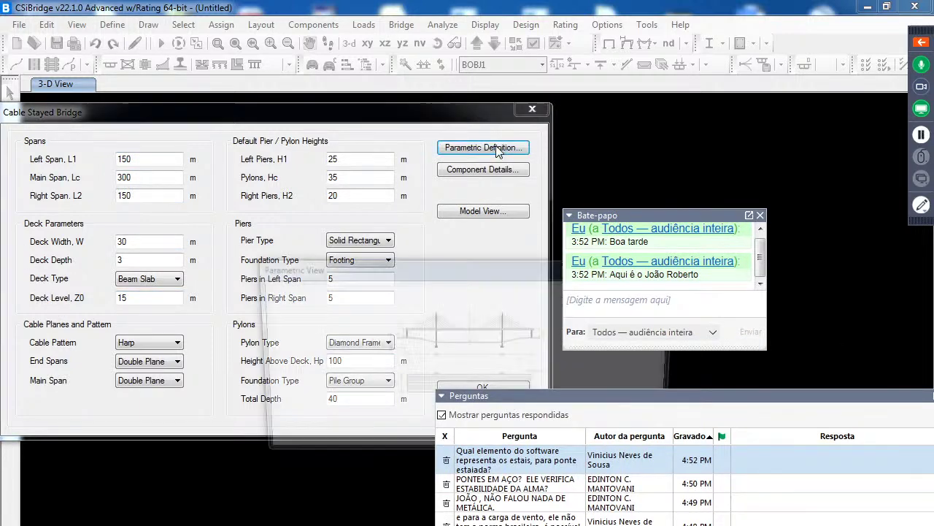
drag(460, 265, 260, 176)
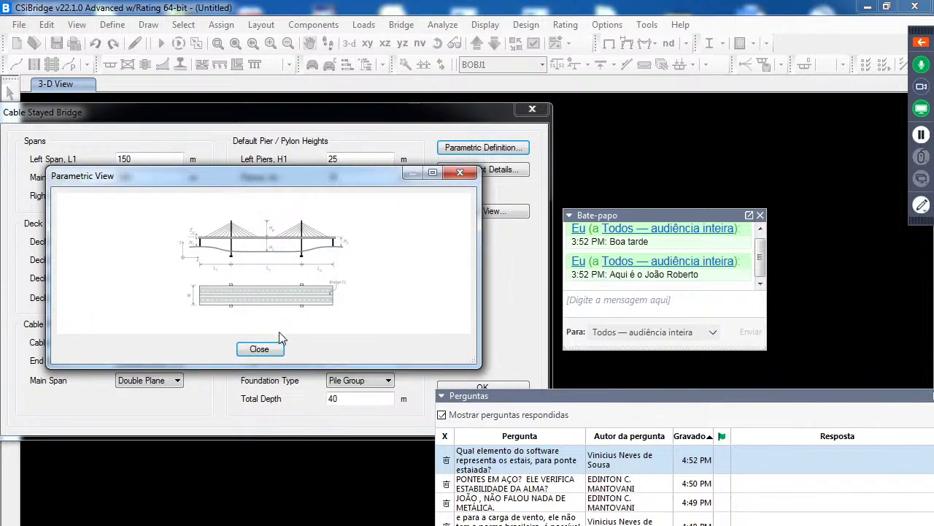
click(259, 349)
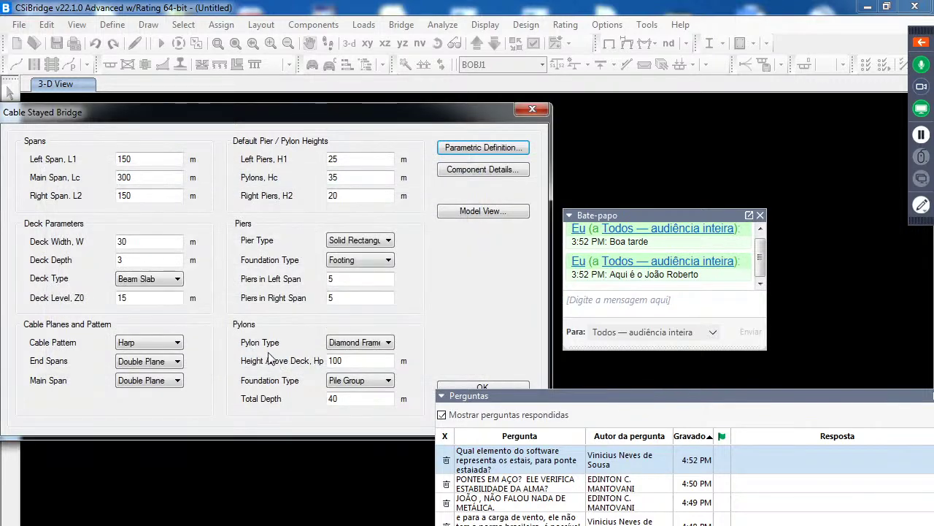
Inspect the Component Details of the bridge's pylons and cable stay sets, showing the Pier-1: Back Span parameters and diagram unobstructed
click(506, 170)
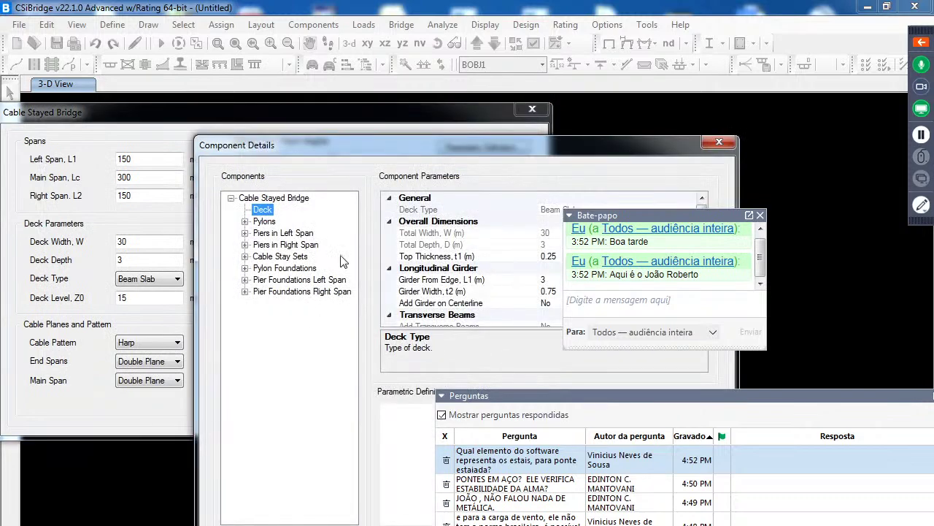
click(246, 223)
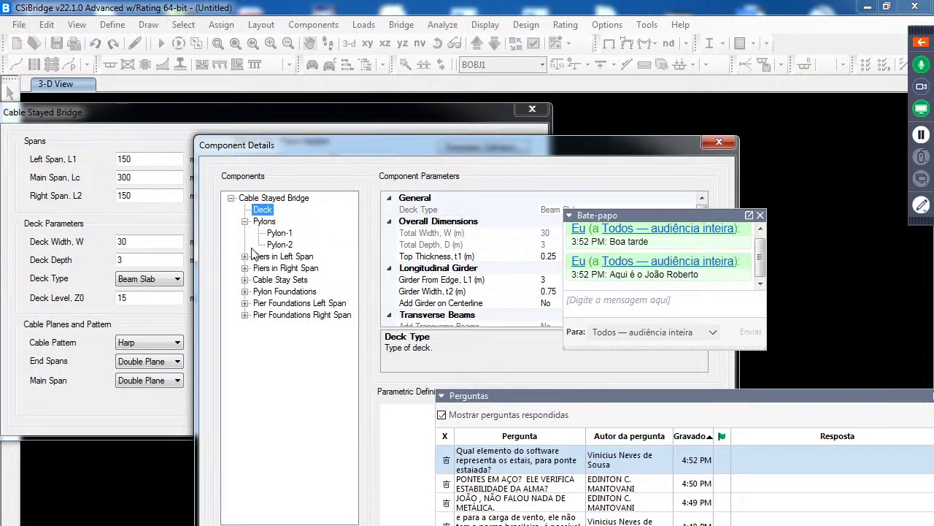
click(274, 257)
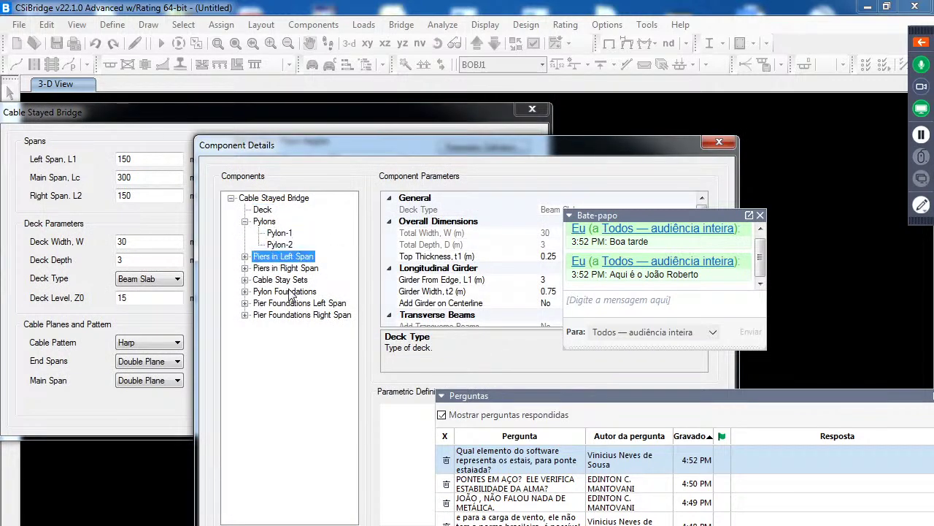
click(289, 283)
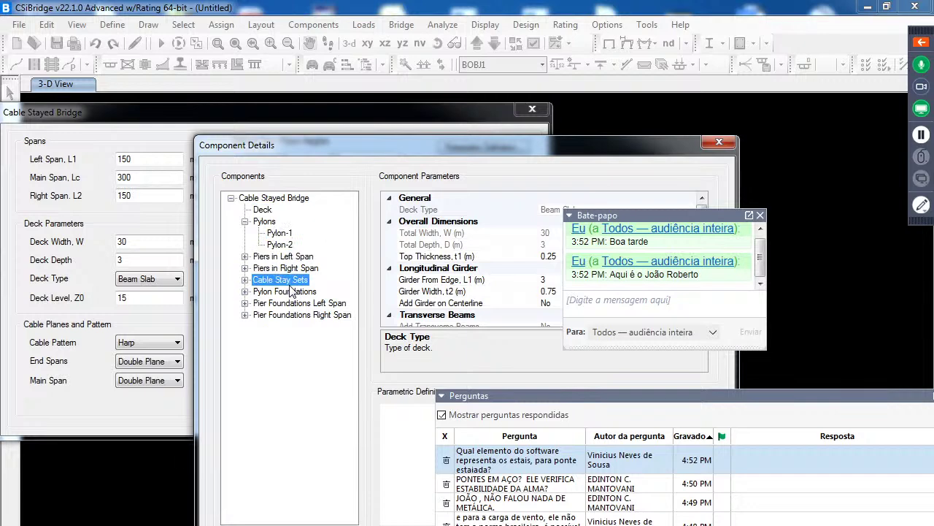
click(245, 280)
click(289, 291)
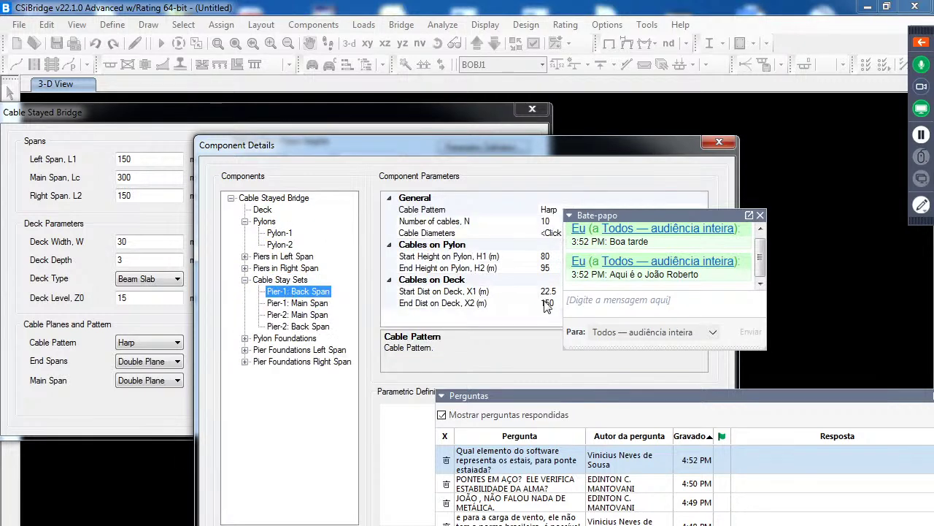
drag(445, 145, 197, 64)
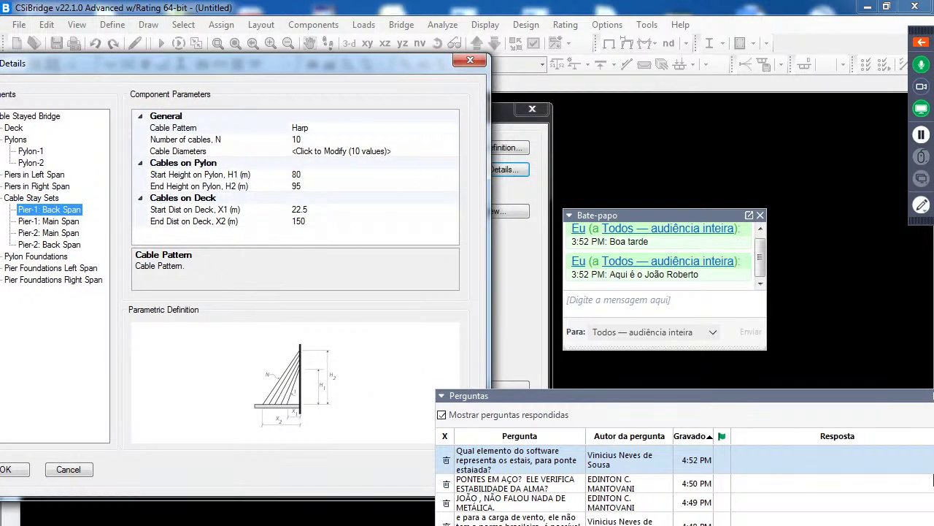
Move the Perguntas list into view and remove its six newest rows, including the questions on stays, web stability, wind load and design trucks
drag(706, 401, 430, 330)
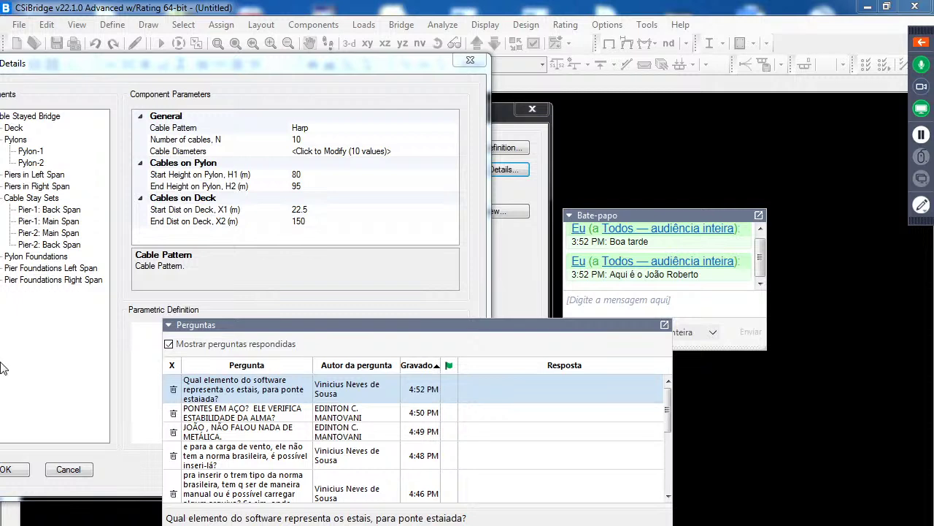
click(174, 389)
click(173, 387)
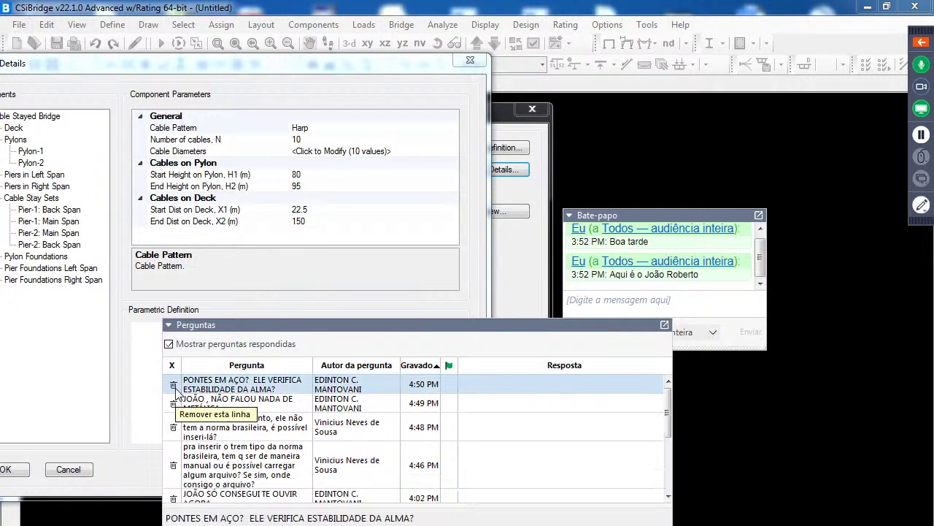
click(174, 387)
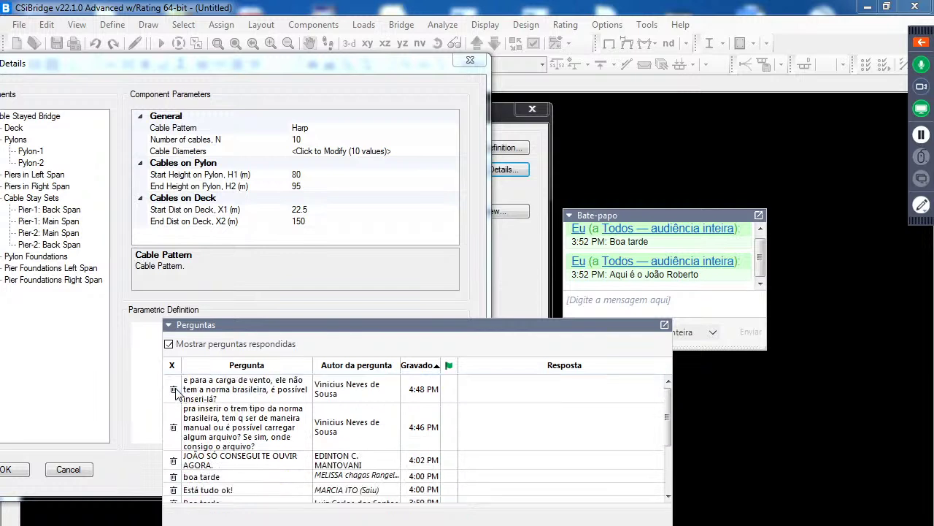
click(174, 389)
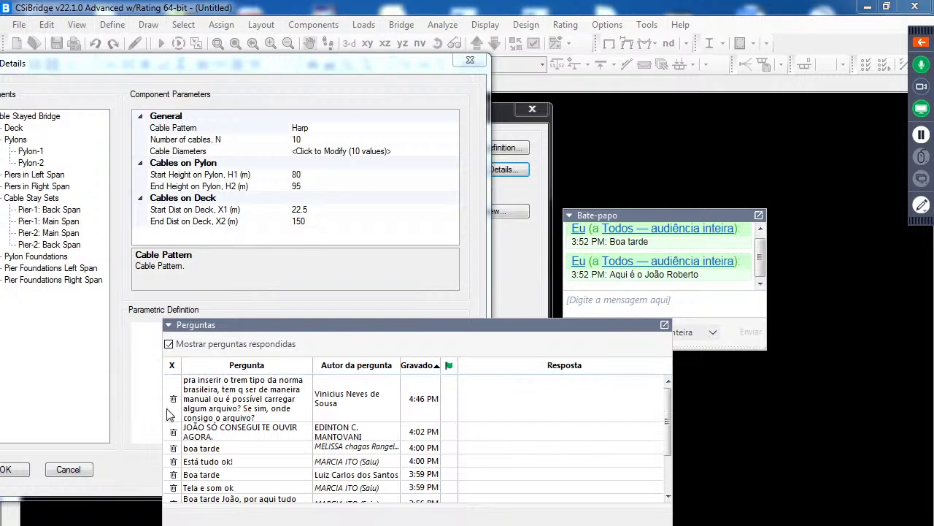
click(174, 399)
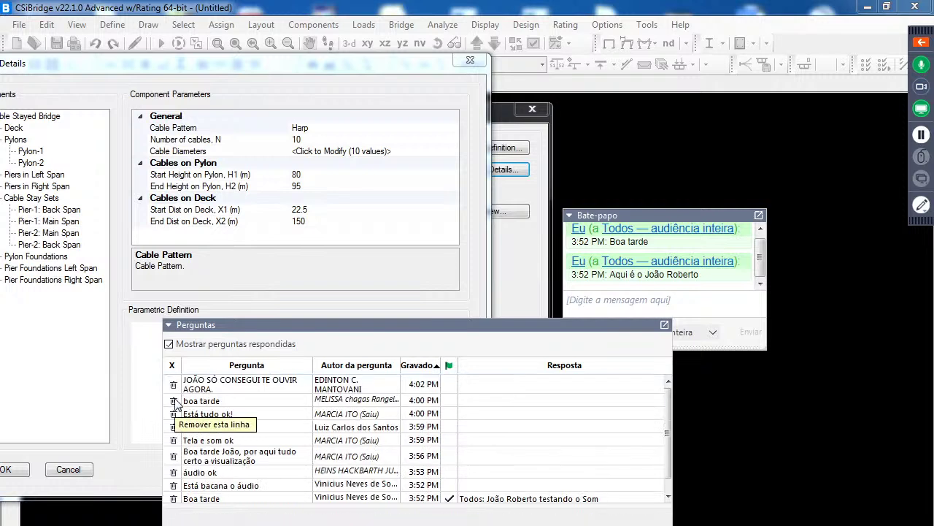
click(173, 384)
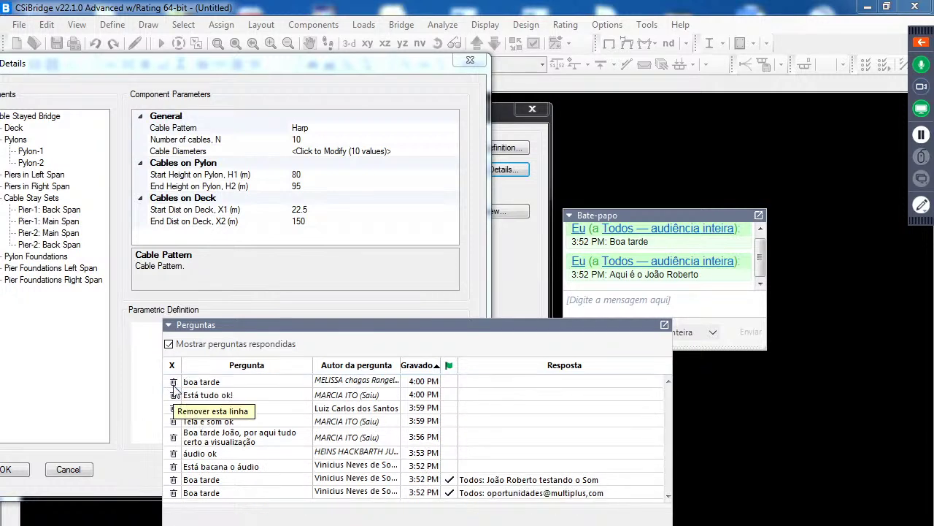
Close the Component Details and Cable Stayed Bridge dialogs, and show the list of external plugins clear of the webinar panels
click(484, 60)
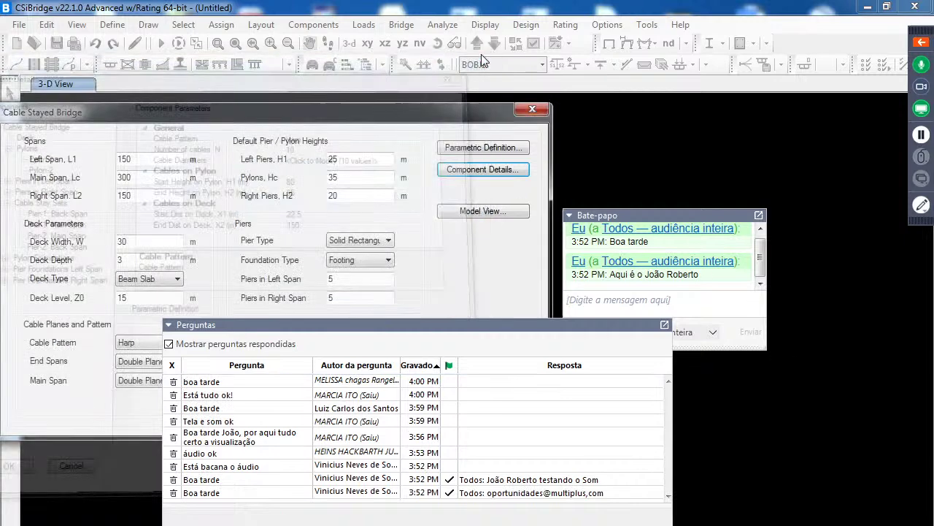
click(520, 119)
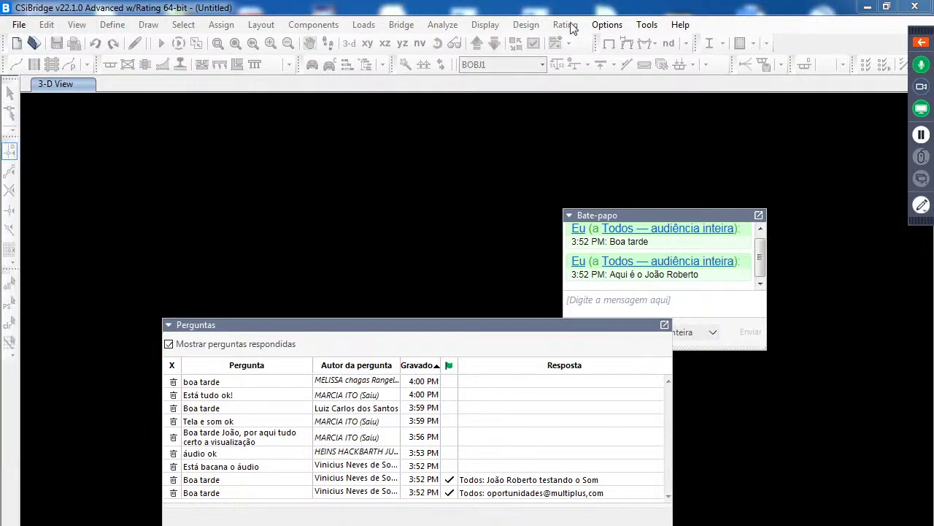
click(648, 25)
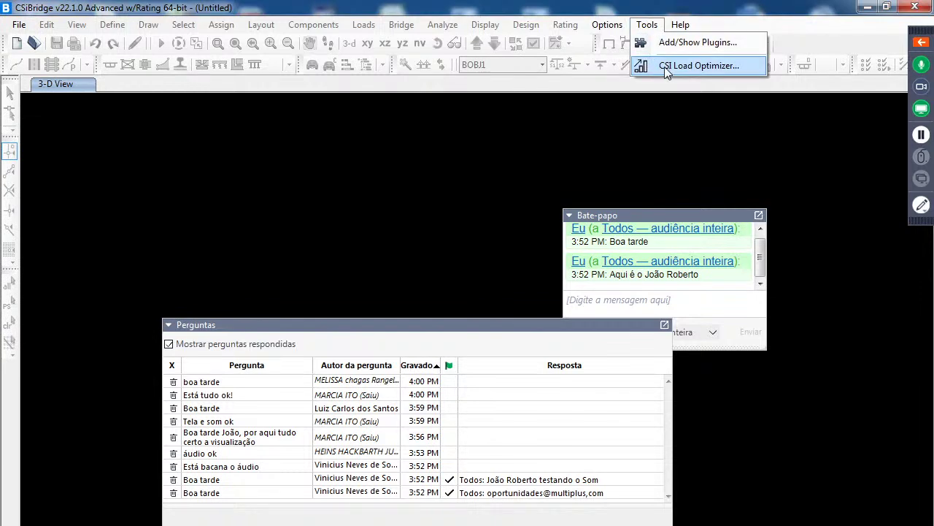
click(729, 40)
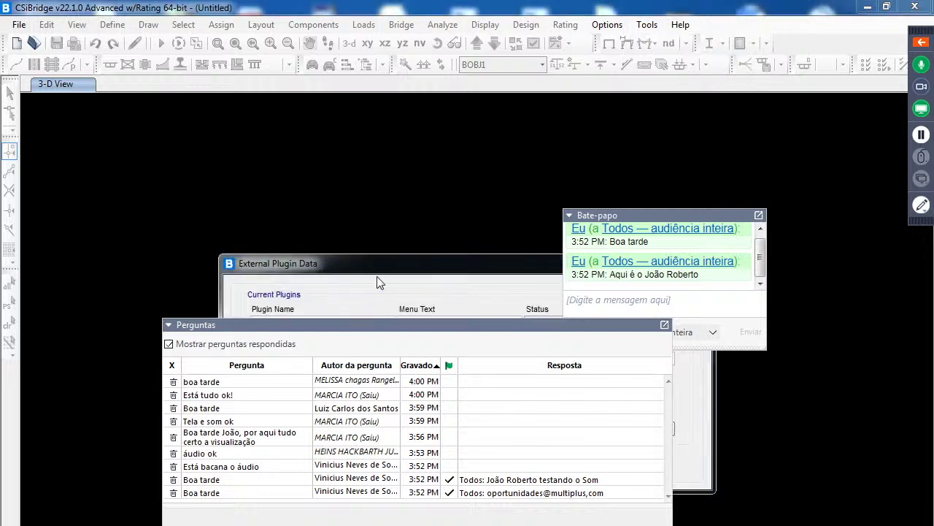
drag(381, 274, 322, 163)
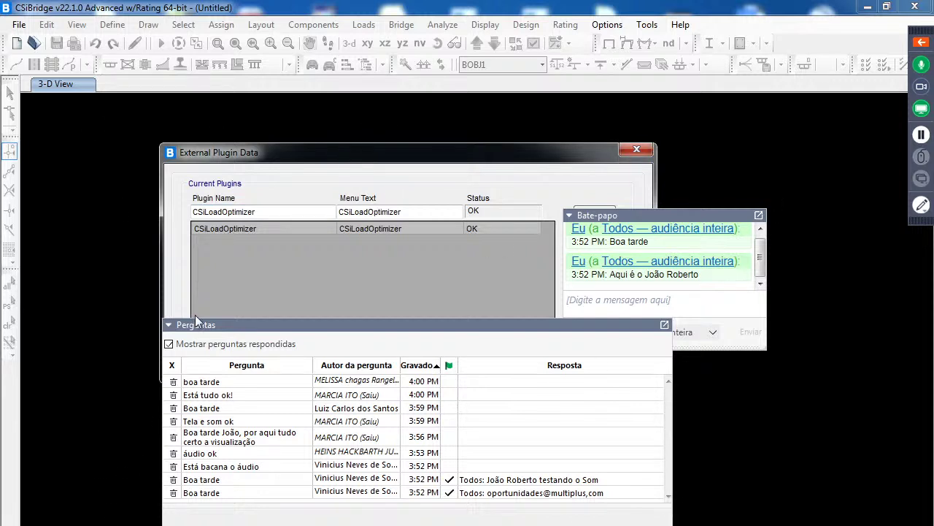
Clear all remaining greetings and audio or screen check messages from the Perguntas list
click(173, 381)
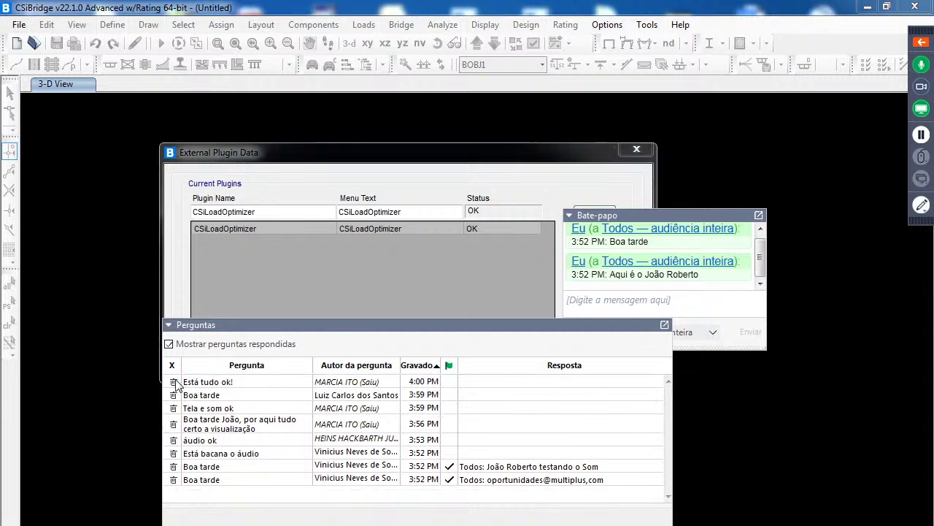
click(173, 381)
click(173, 381)
click(173, 381)
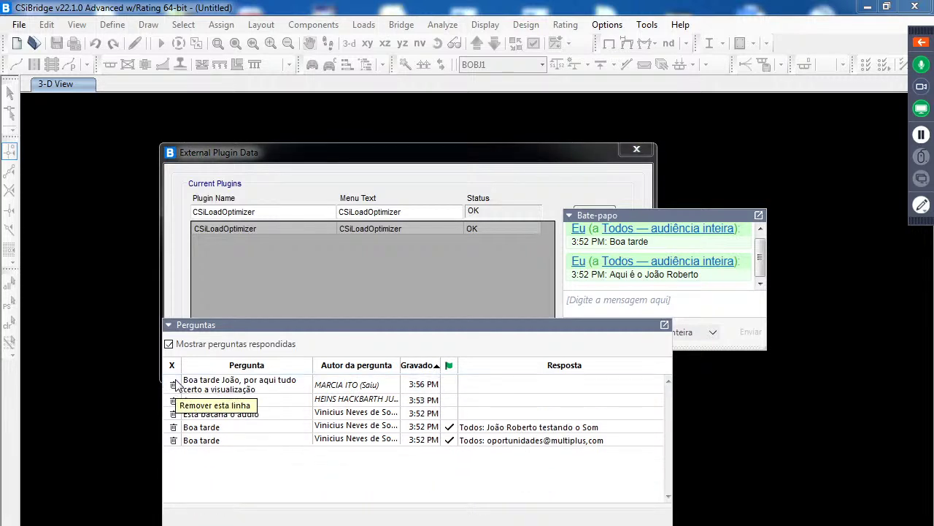
click(173, 383)
click(173, 383)
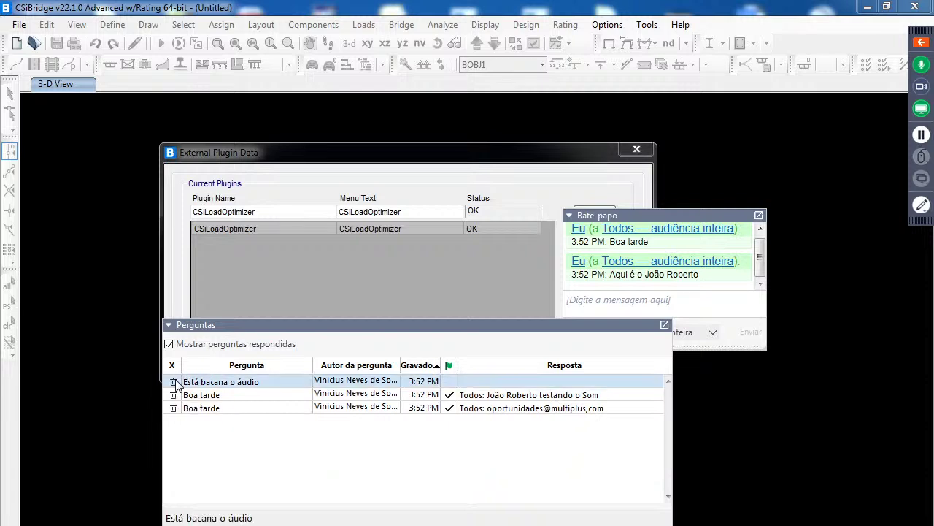
click(173, 383)
click(173, 382)
click(173, 382)
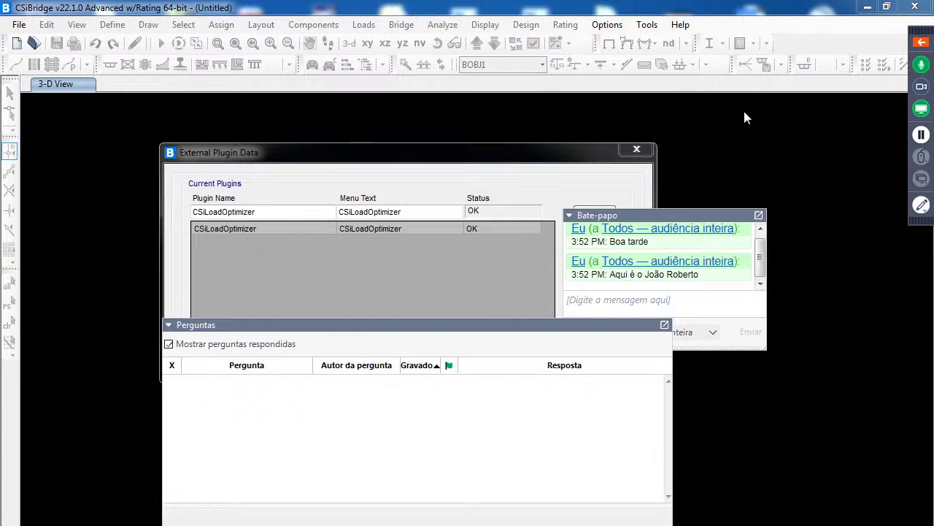
Close the External Plugin Data window and switch to the browser with CSI's website, csiamerica.com
click(636, 149)
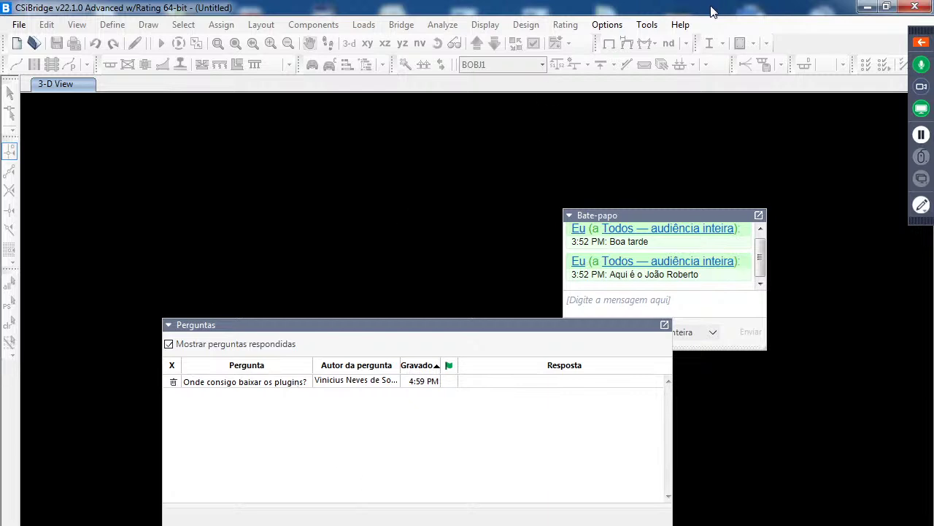
click(680, 25)
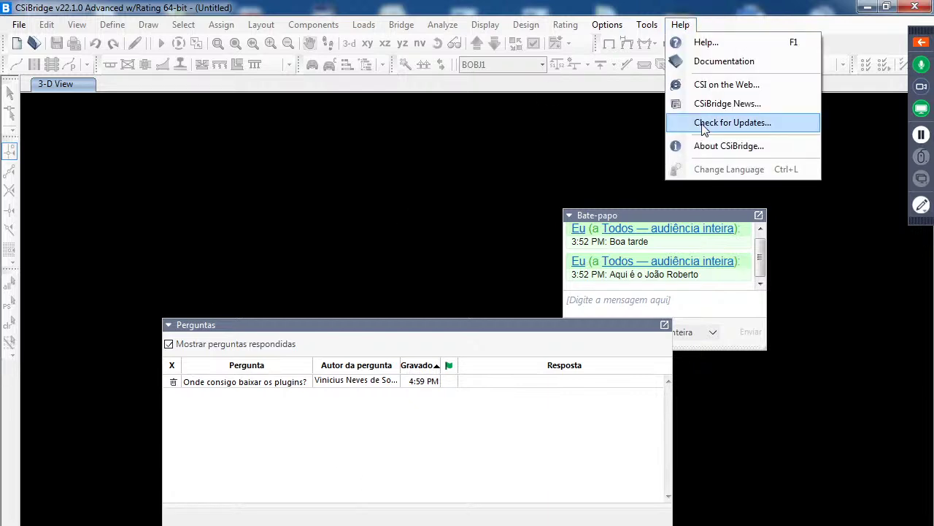
click(752, 88)
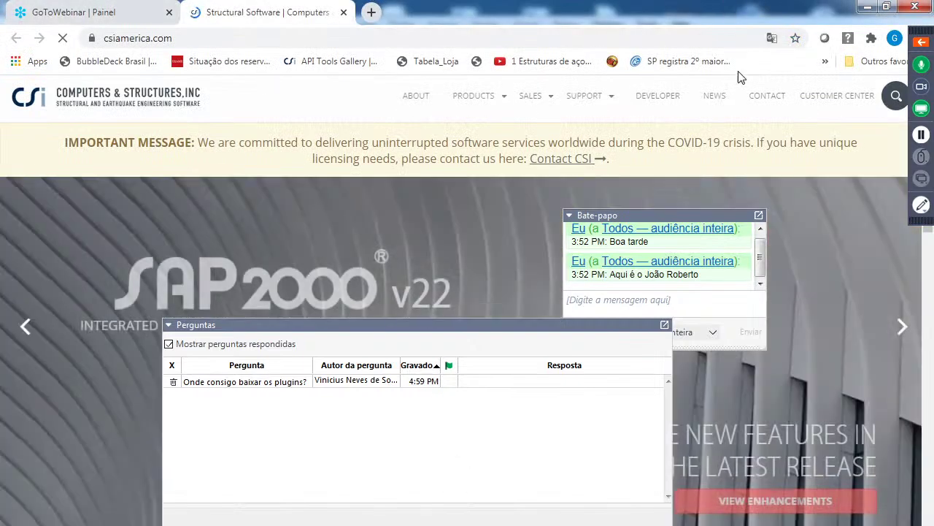
scroll(776, 273, down, 9)
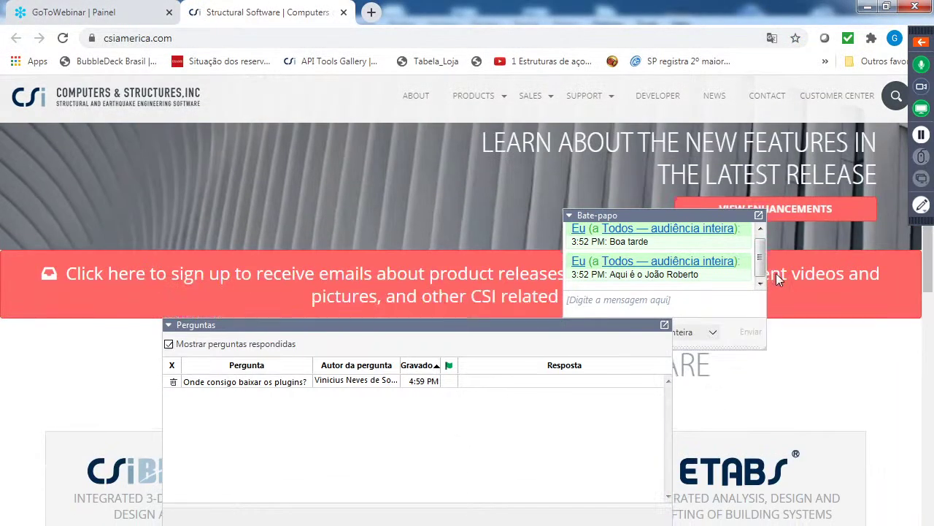
scroll(830, 204, up, 9)
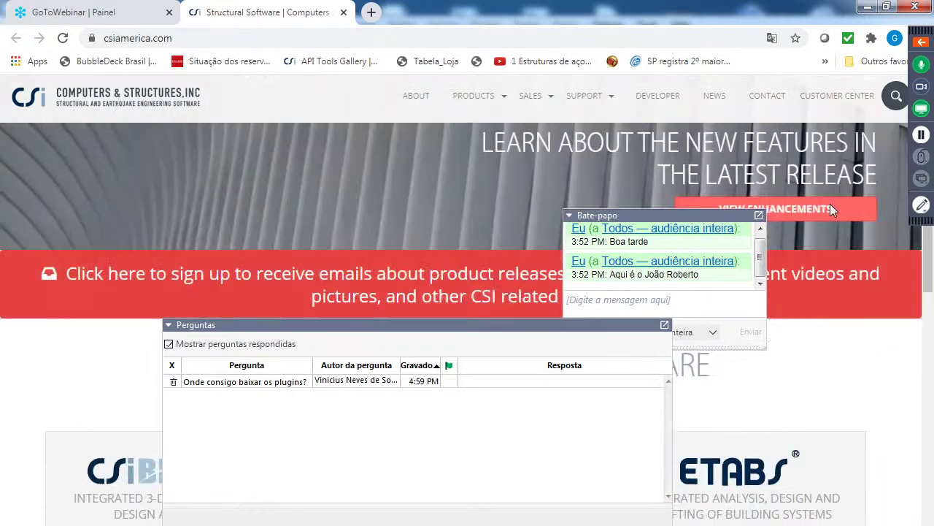
Search the CSI website for "api", open the API Tools Gallery (2/2) result and browse the third-party tools it lists
click(895, 95)
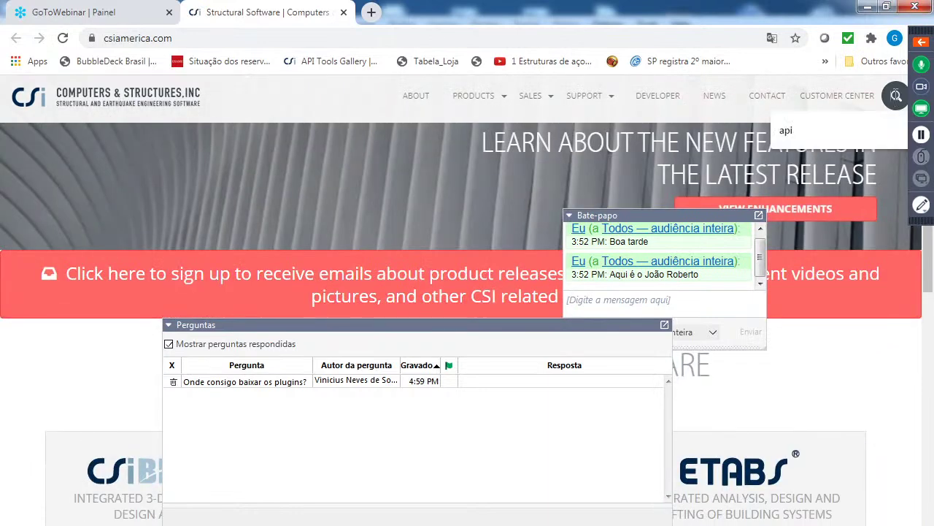
click(806, 137)
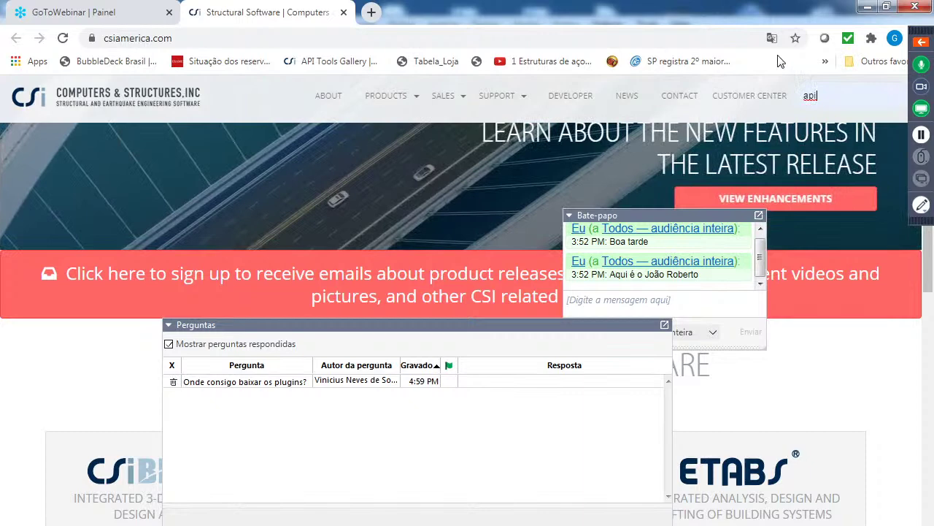
key(Return)
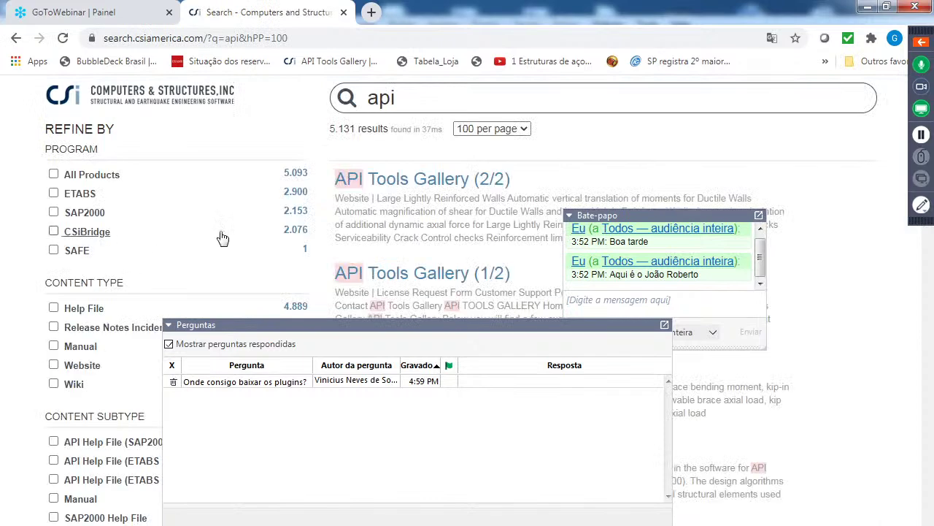
click(420, 193)
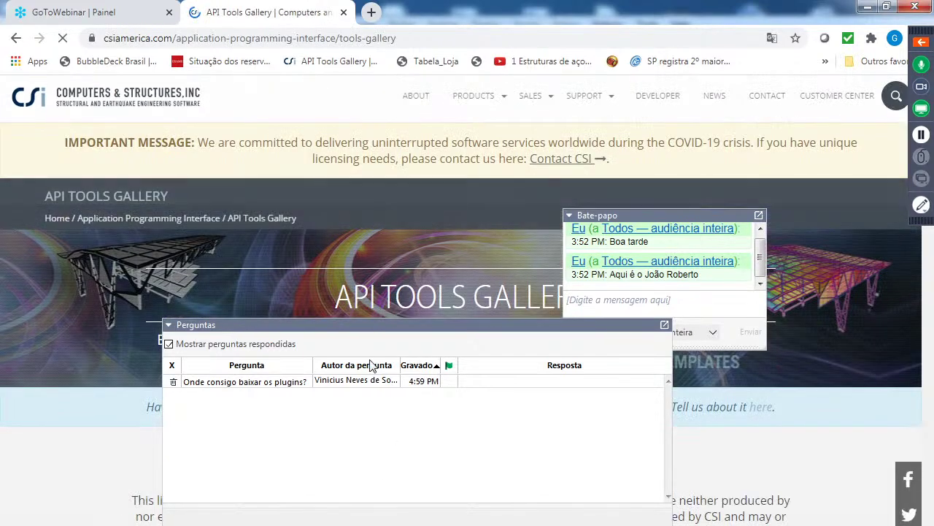
scroll(376, 256, down, 3)
scroll(378, 261, down, 3)
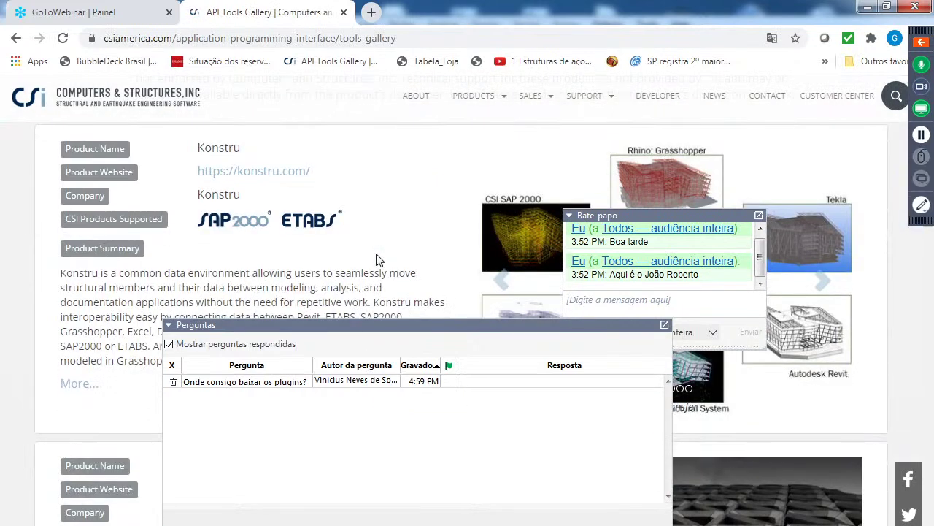
scroll(378, 260, down, 10)
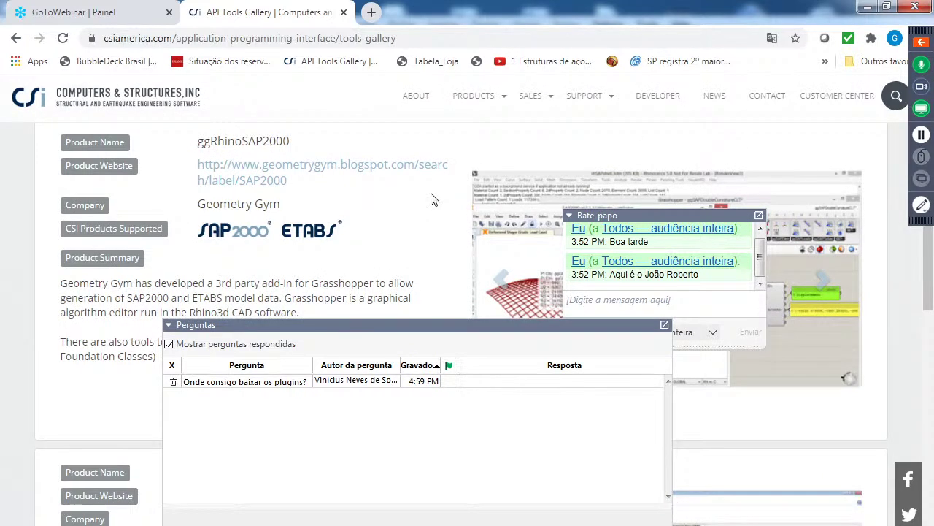
Review the Konstru, ggRhinoSAP2000, CInteS and Afterburner: Column entries in the API Tools Gallery, including the CSI products each supports
scroll(430, 229, up, 4)
scroll(431, 228, up, 4)
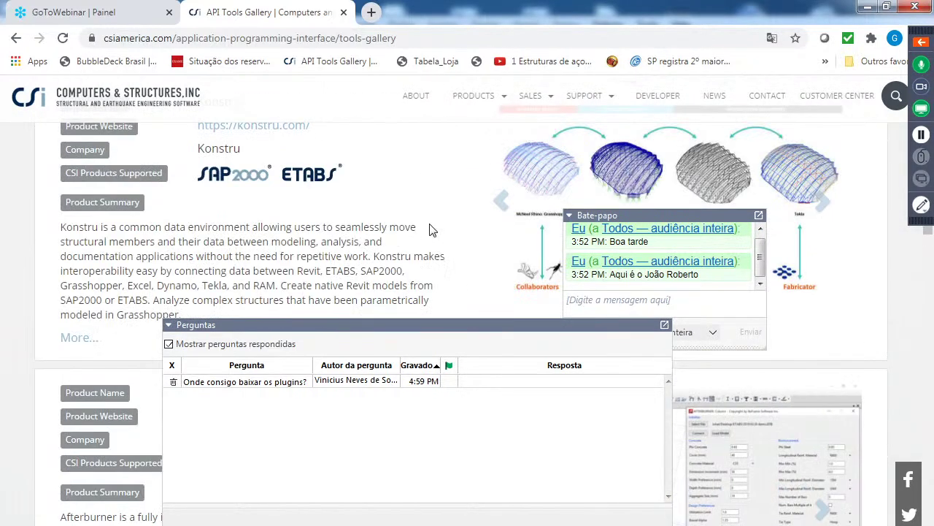
scroll(429, 230, down, 15)
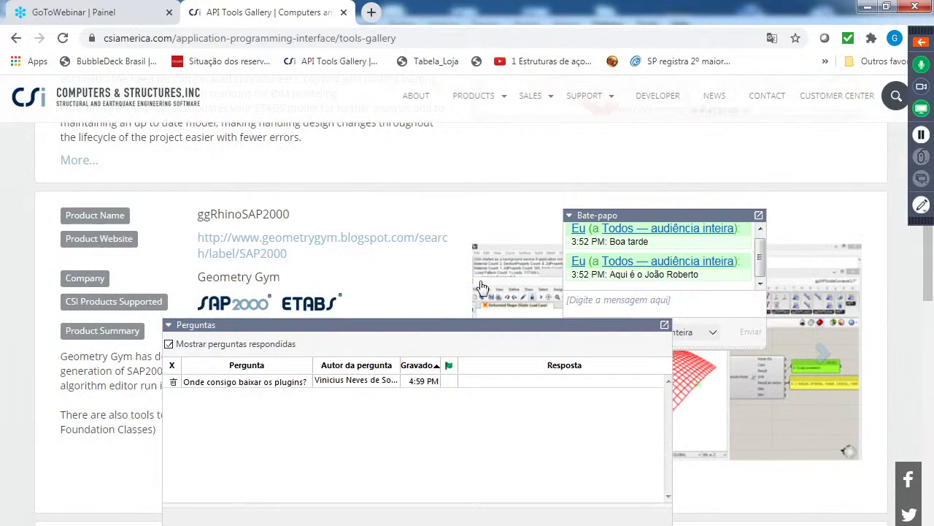
scroll(476, 219, down, 5)
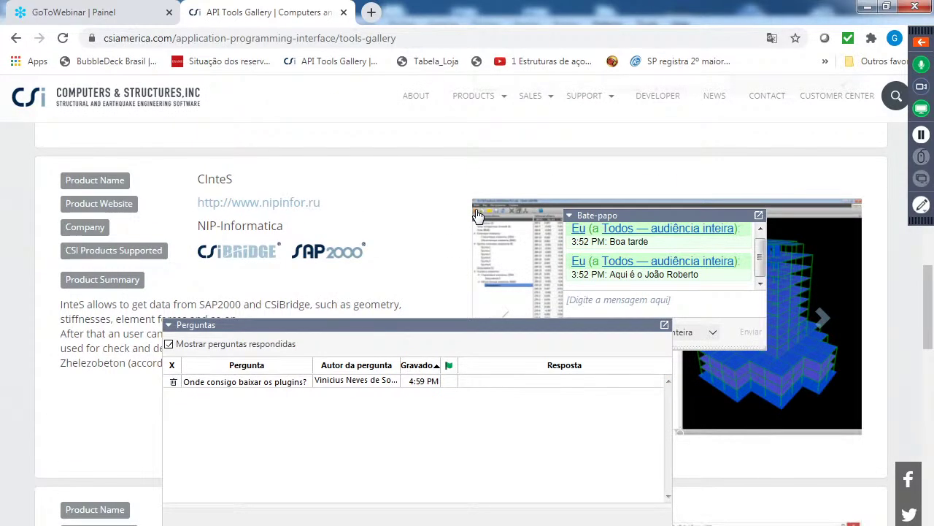
scroll(478, 216, down, 2)
scroll(476, 218, up, 1)
scroll(476, 218, up, 10)
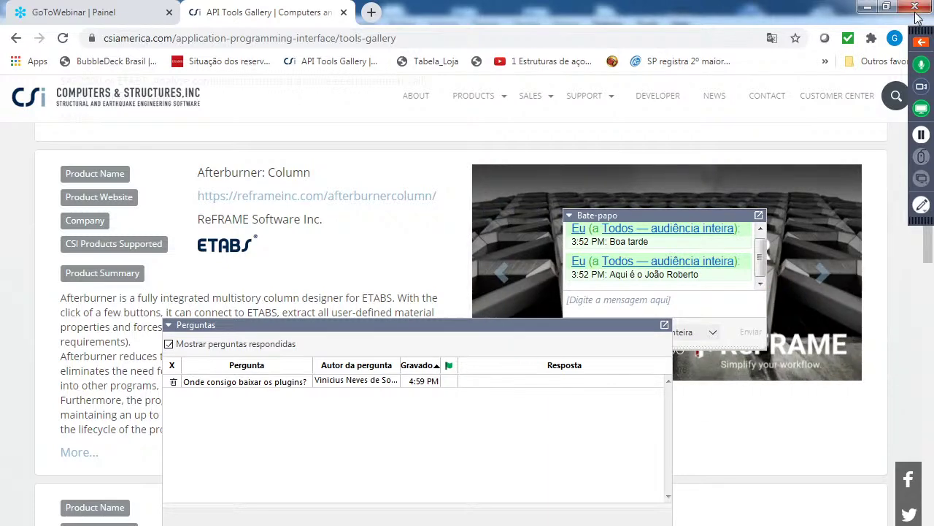
Close the browser to return to CSiBridge and show the list of file formats available for import
click(915, 9)
click(20, 24)
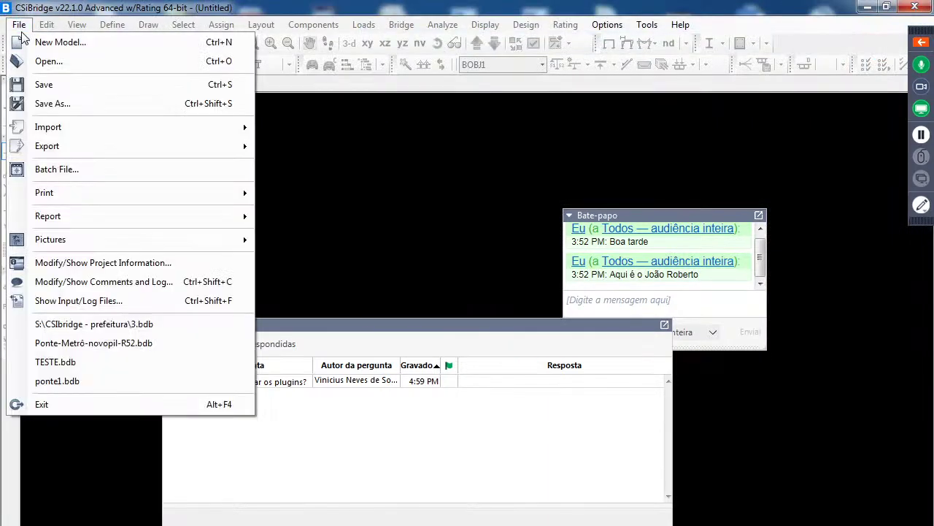
mouse_move(46, 130)
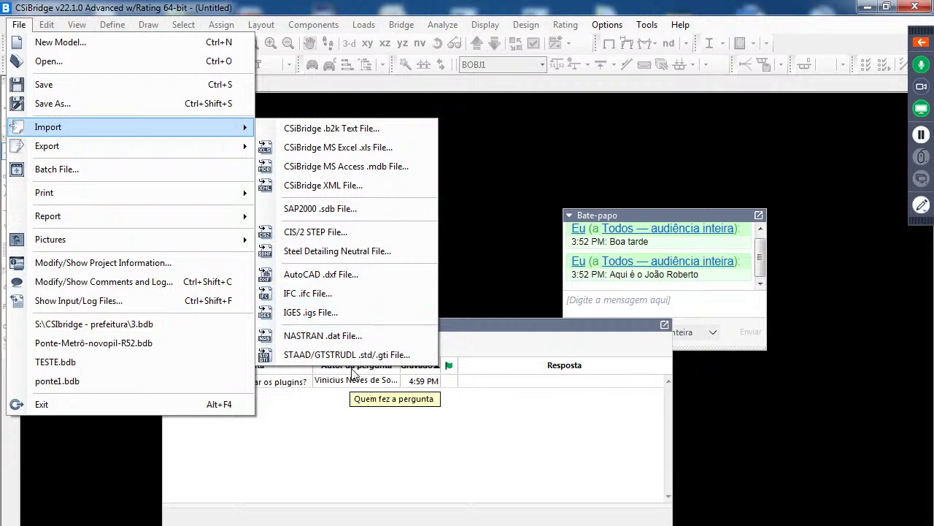
Dismiss the import format list and remove the question about where to download the plugins from the Perguntas list
click(471, 382)
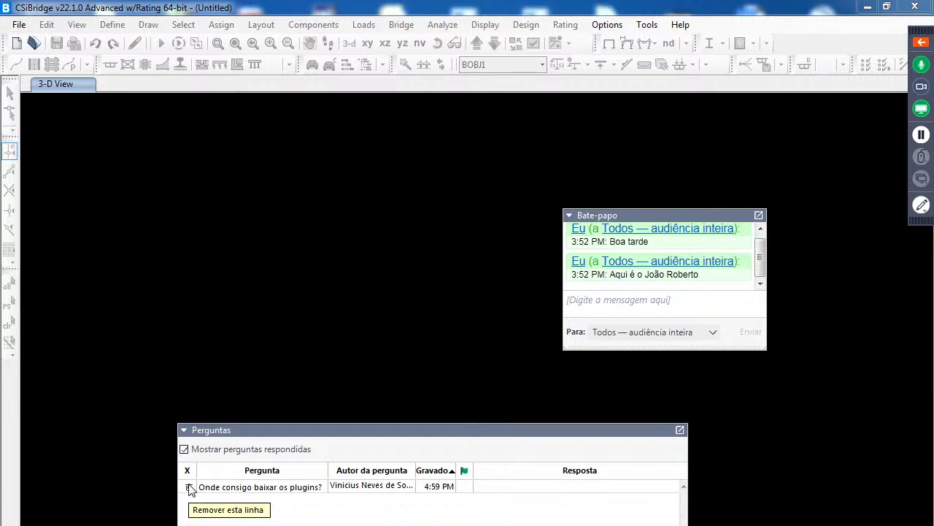
click(190, 487)
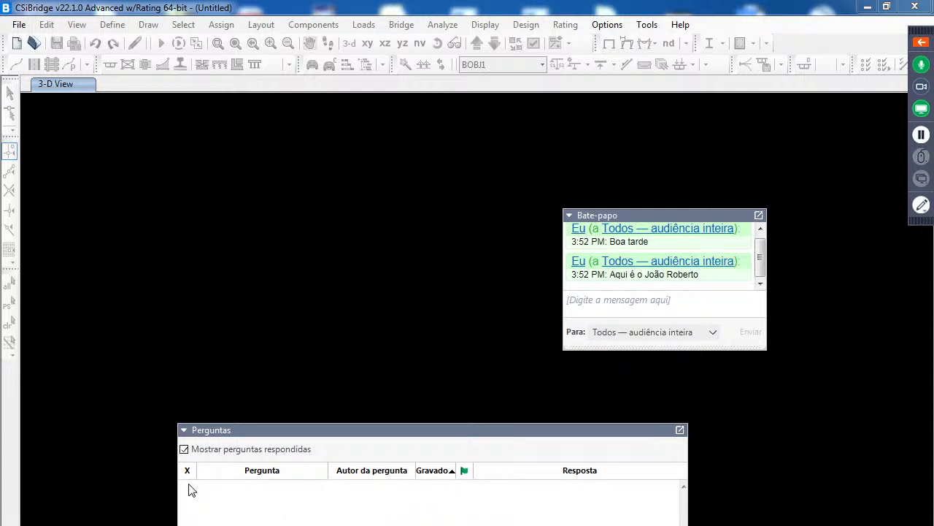